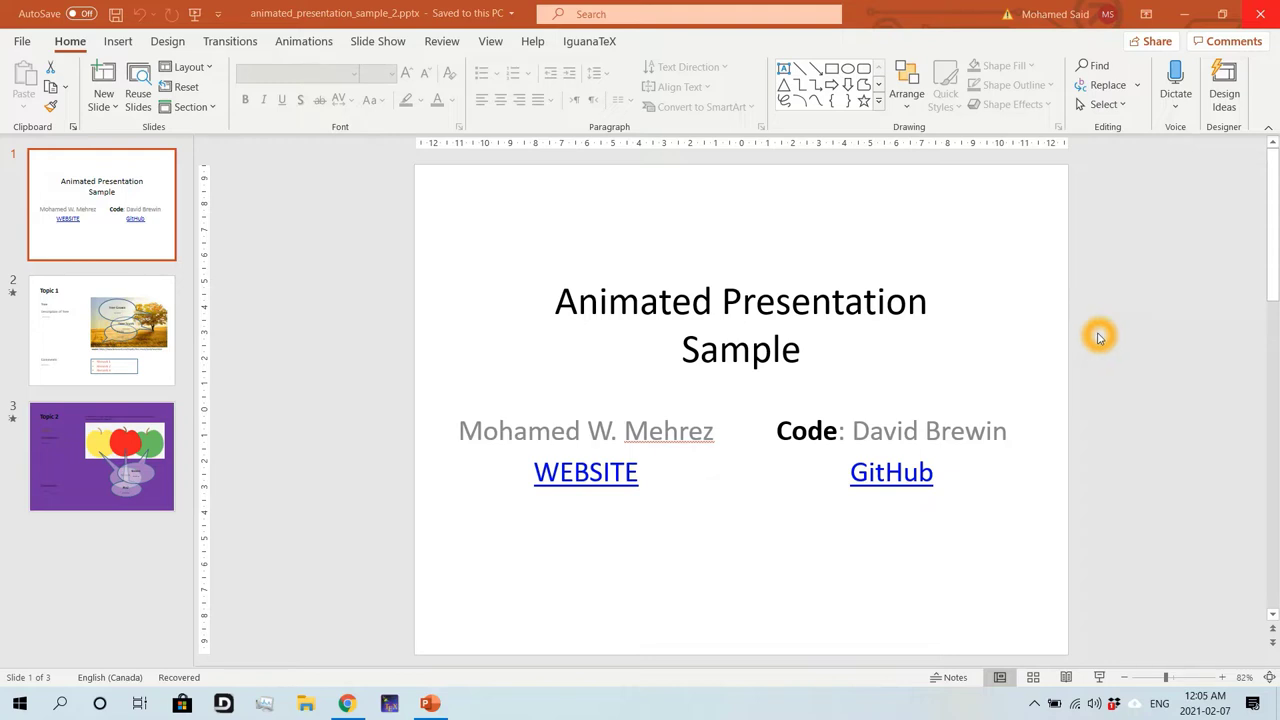
Look through the title slide and the animated Topic 1 slide
{"action": "left_click", "coordinate": [995, 356]}
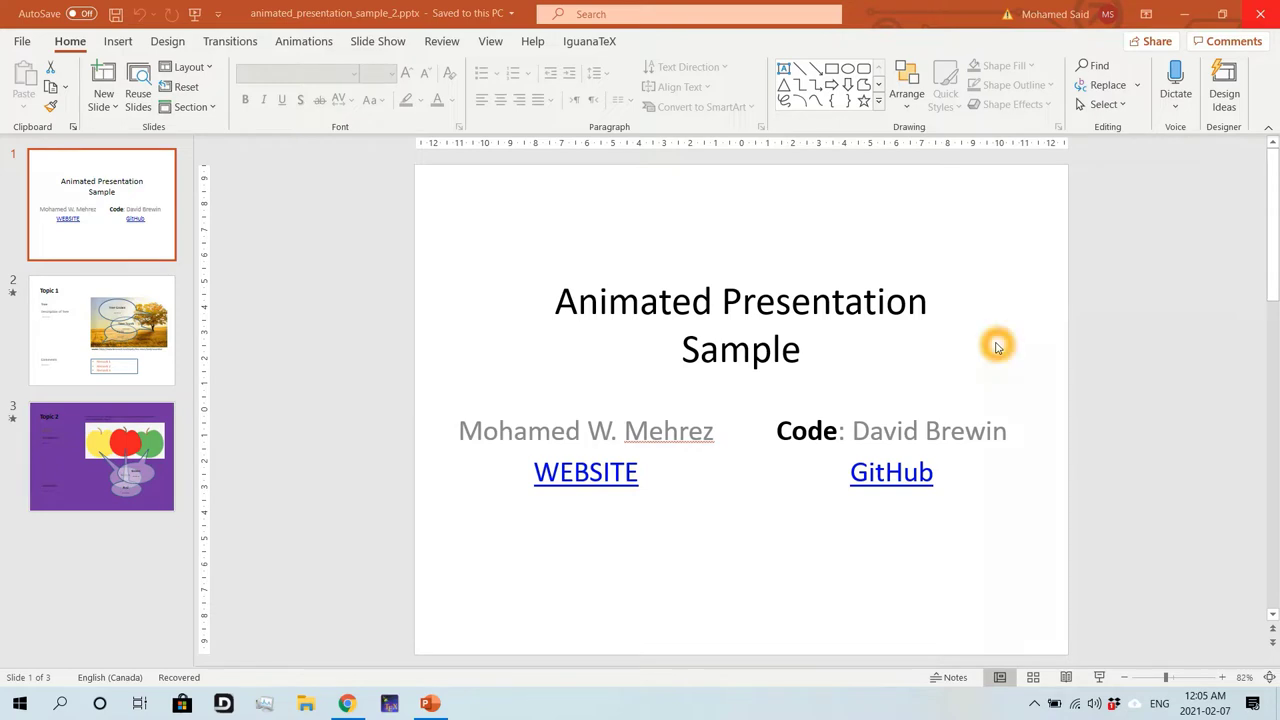
{"action": "left_click", "coordinate": [995, 355]}
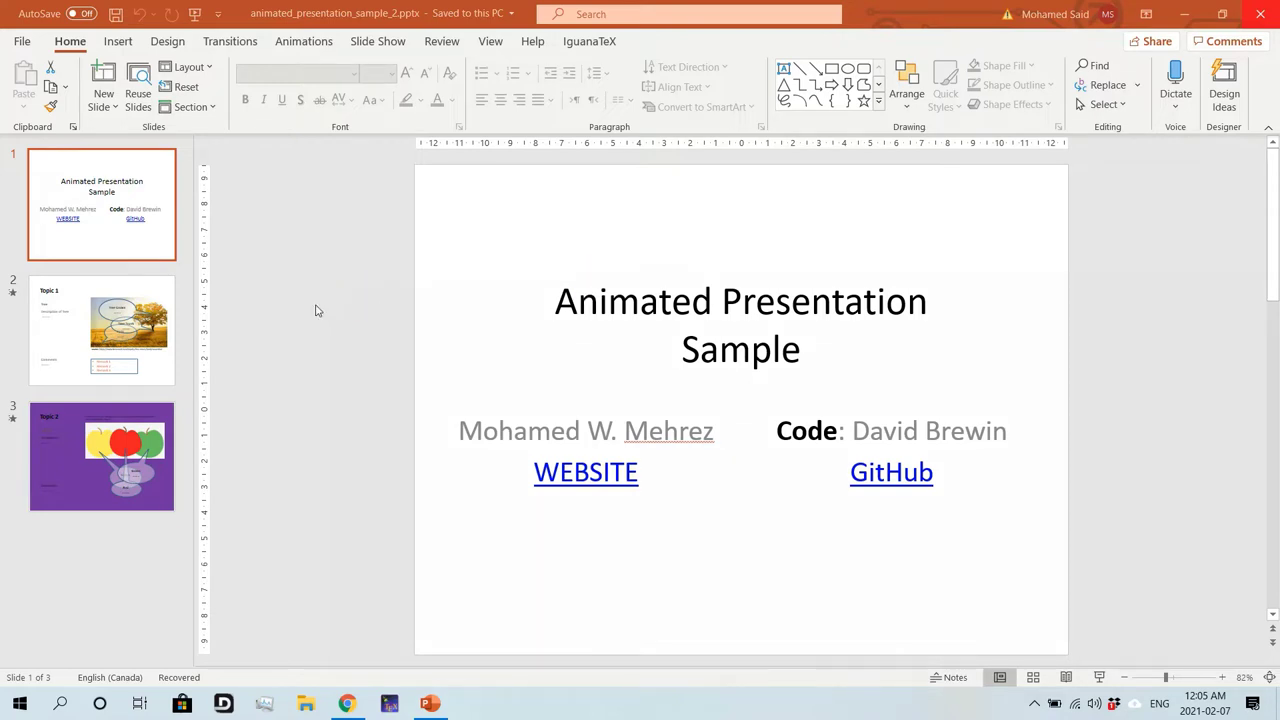
{"action": "left_click", "coordinate": [116, 295]}
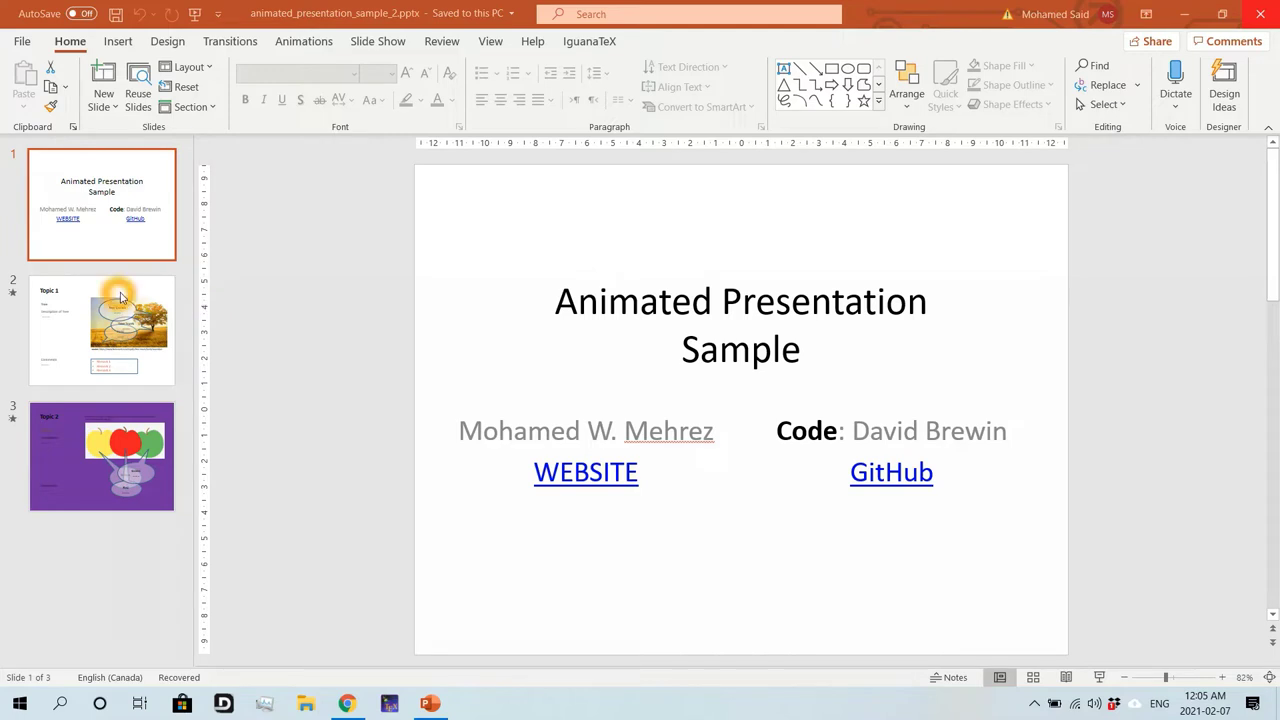
{"action": "left_click", "coordinate": [113, 319]}
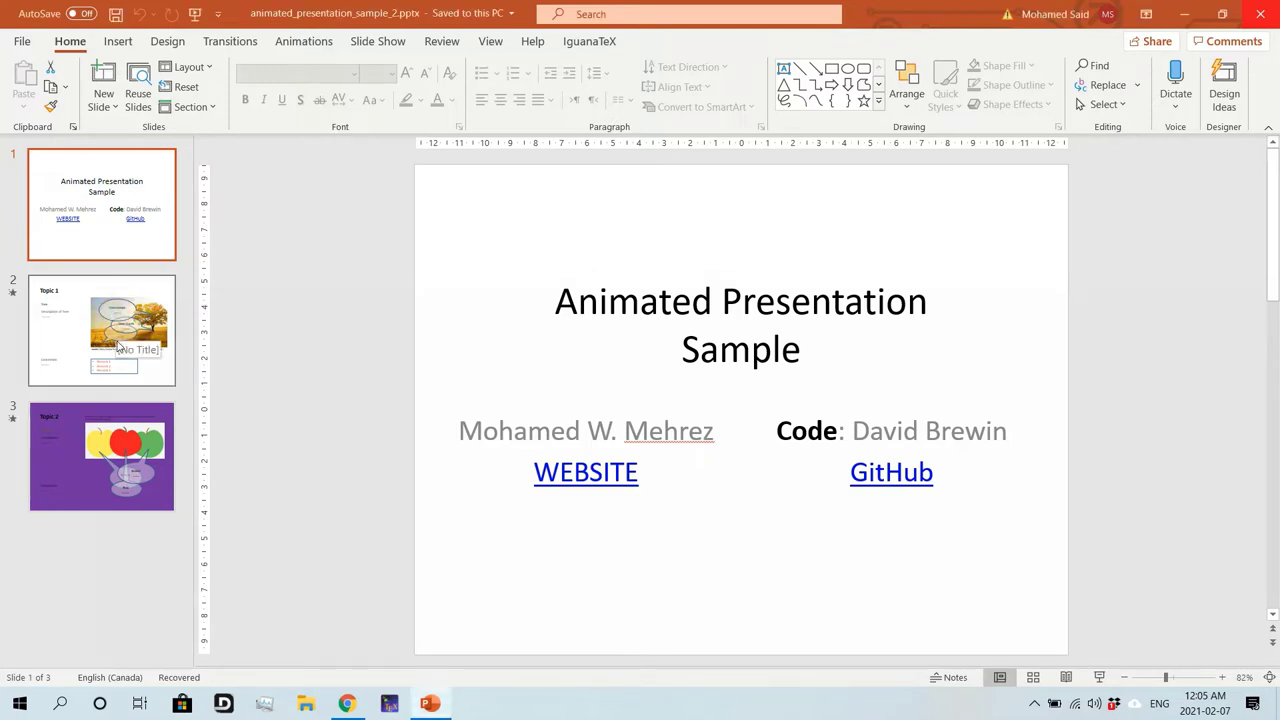
{"action": "left_click", "coordinate": [115, 354]}
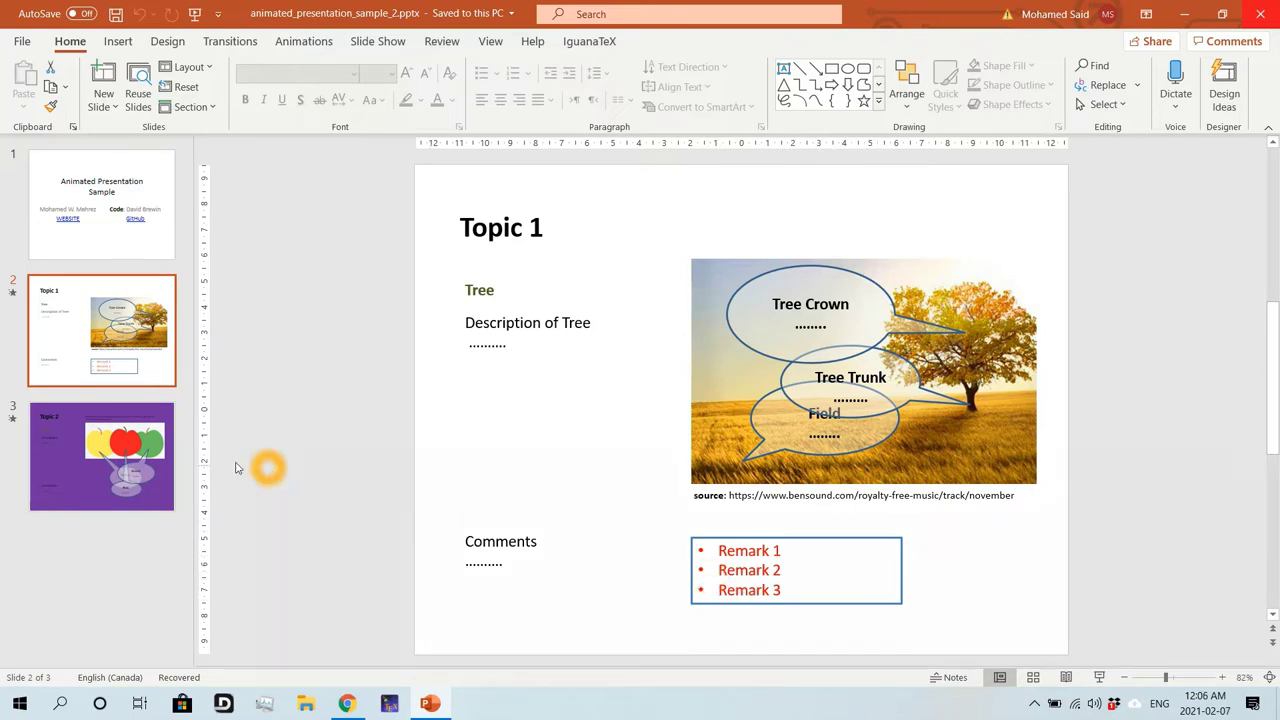
Review the Topic 2 slide, then bring up the macro author's GitHub profile in Chrome
{"action": "left_click", "coordinate": [127, 450]}
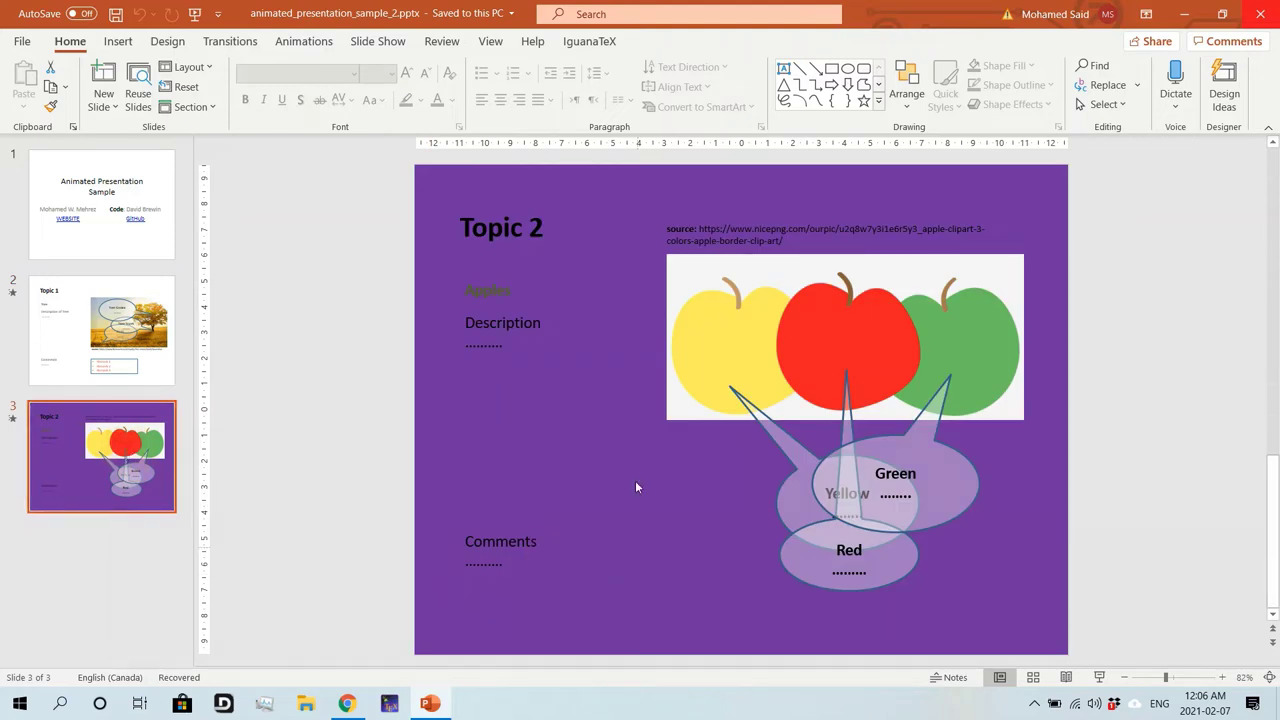
{"action": "left_click", "coordinate": [628, 550]}
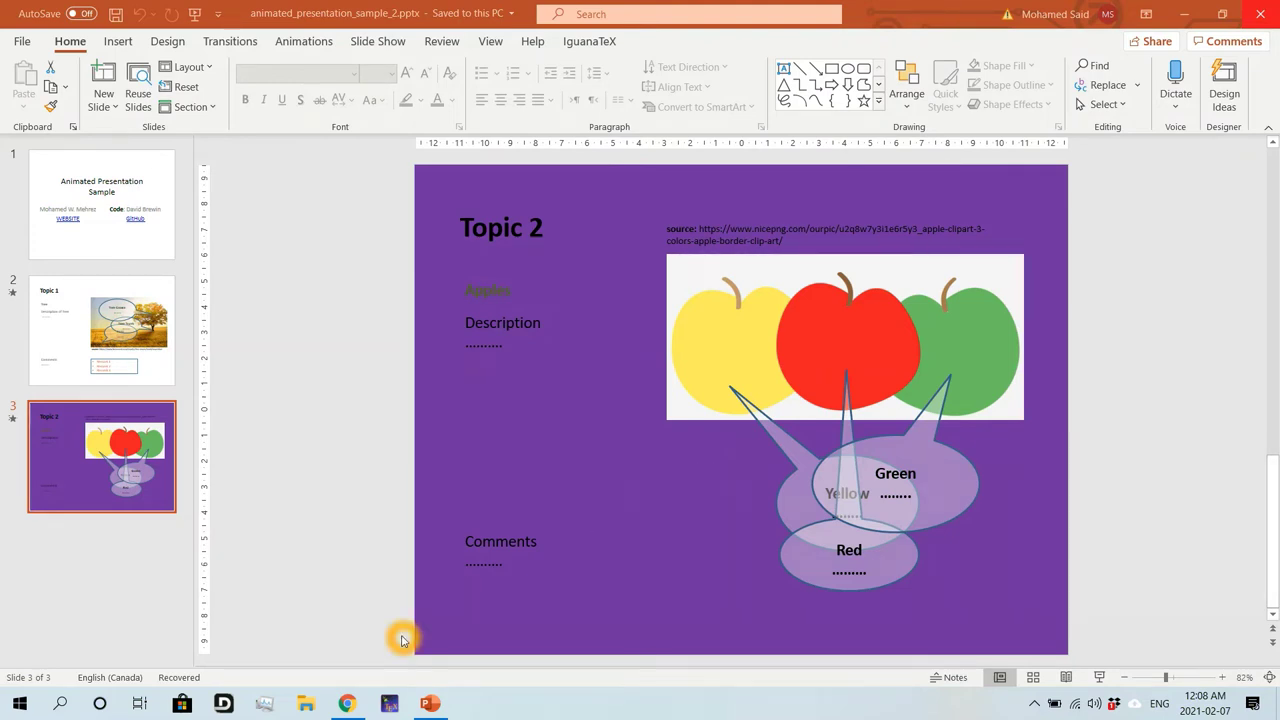
{"action": "left_click", "coordinate": [346, 703]}
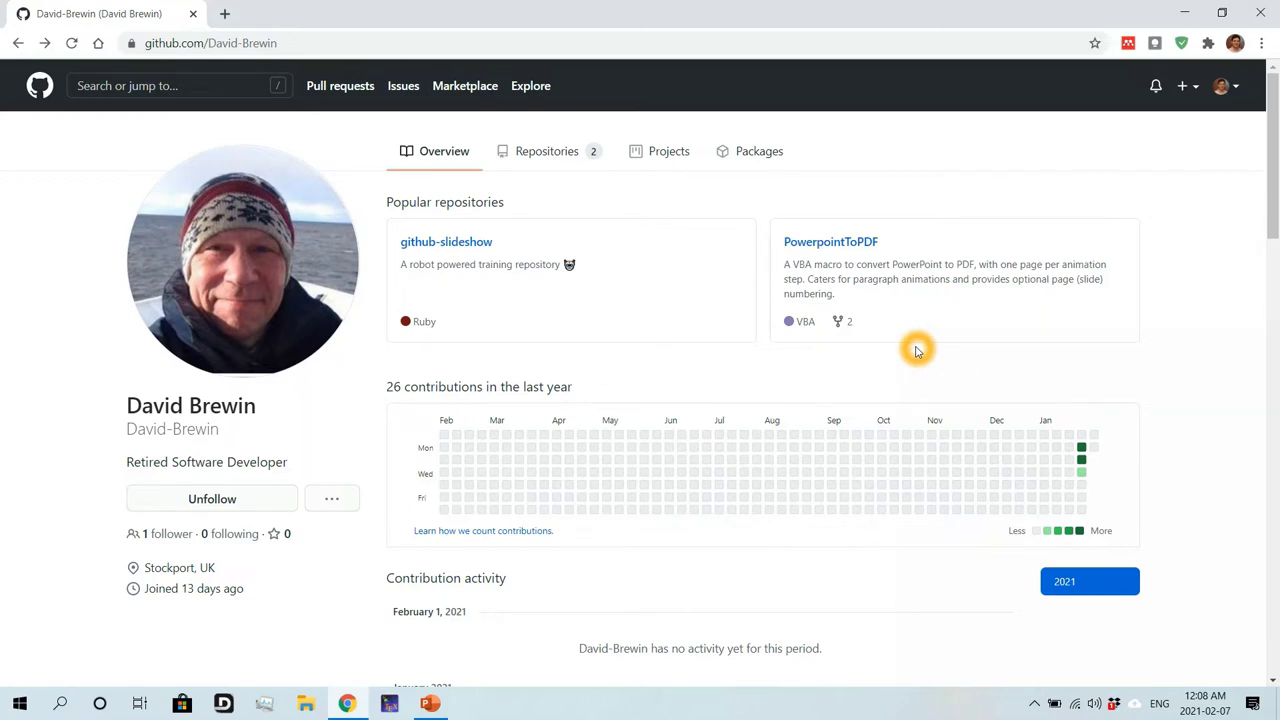
Open the PowerpointToPDF repository and read through its README
{"action": "left_click", "coordinate": [838, 247]}
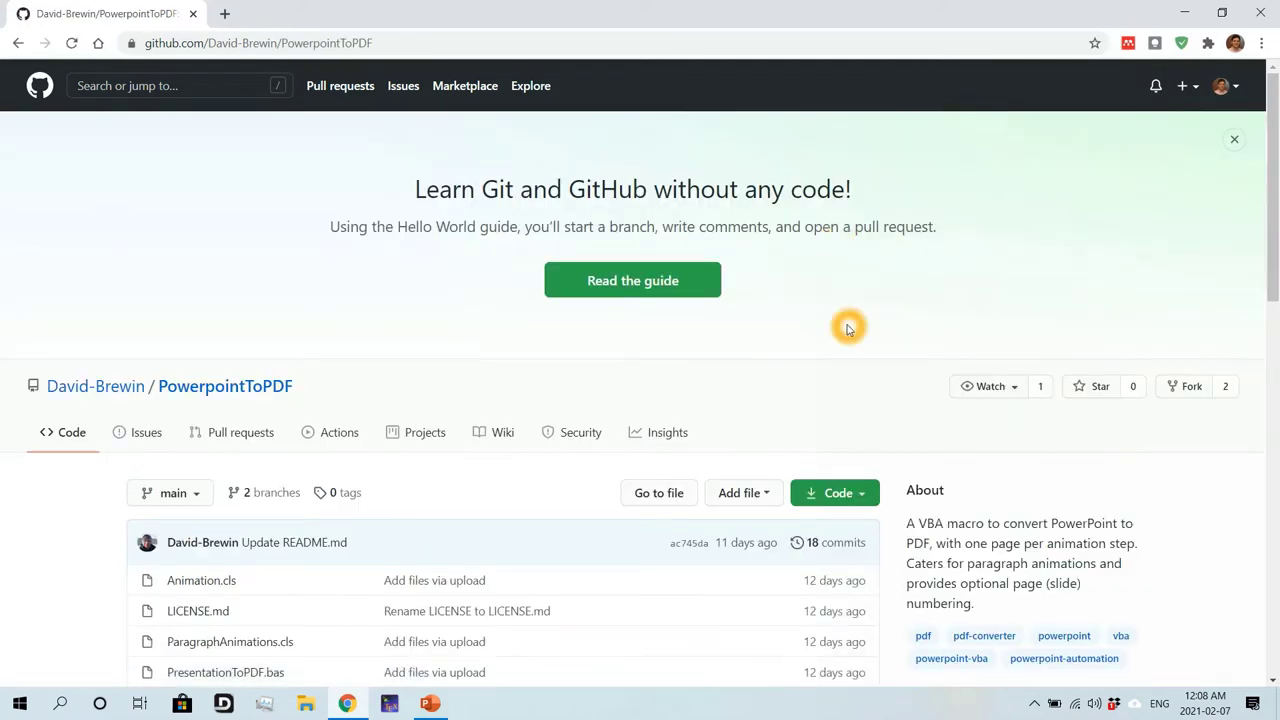
{"action": "scroll", "coordinate": [654, 528], "scroll_direction": "down", "scroll_amount": 2}
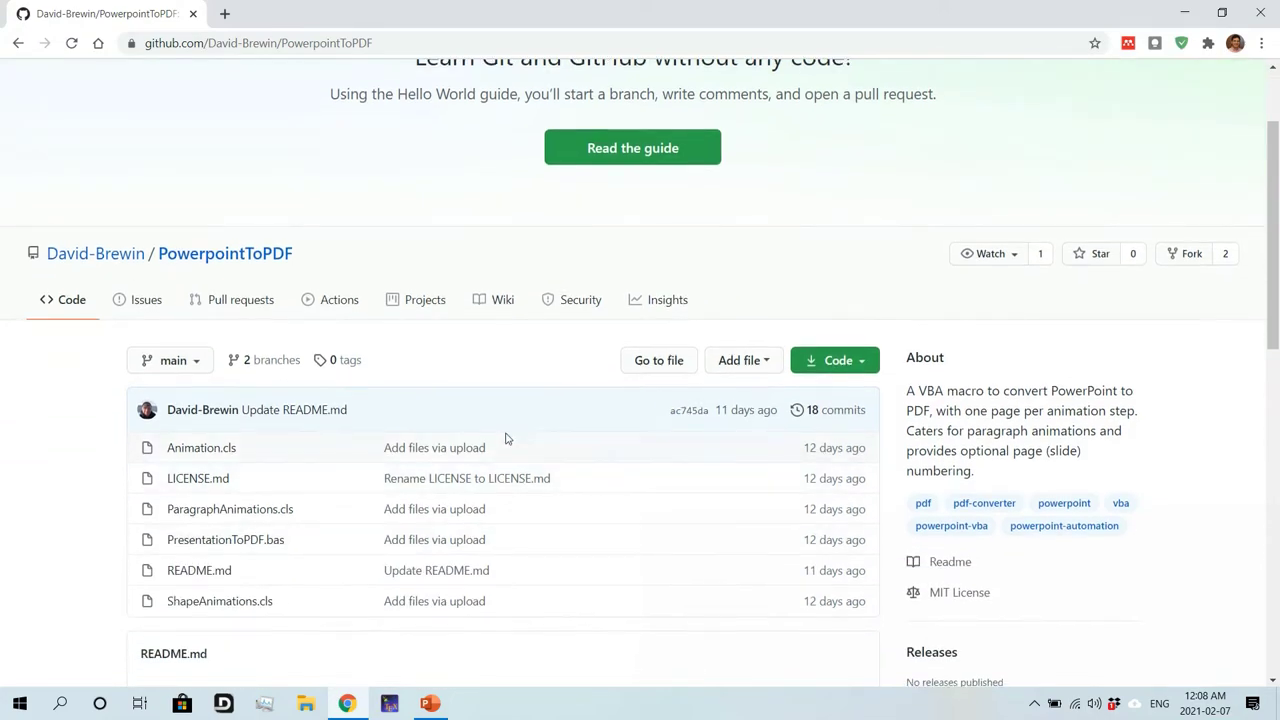
{"action": "scroll", "coordinate": [600, 525], "scroll_direction": "down", "scroll_amount": 5}
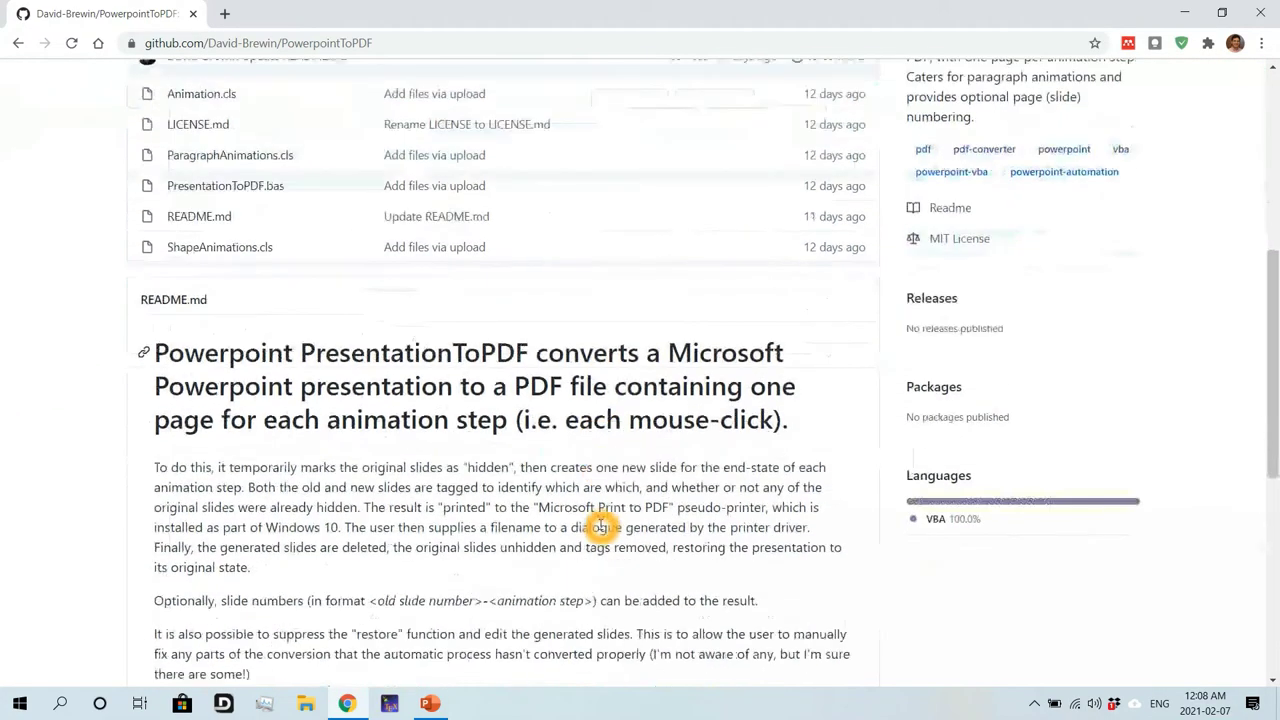
{"action": "scroll", "coordinate": [600, 525], "scroll_direction": "down", "scroll_amount": 4}
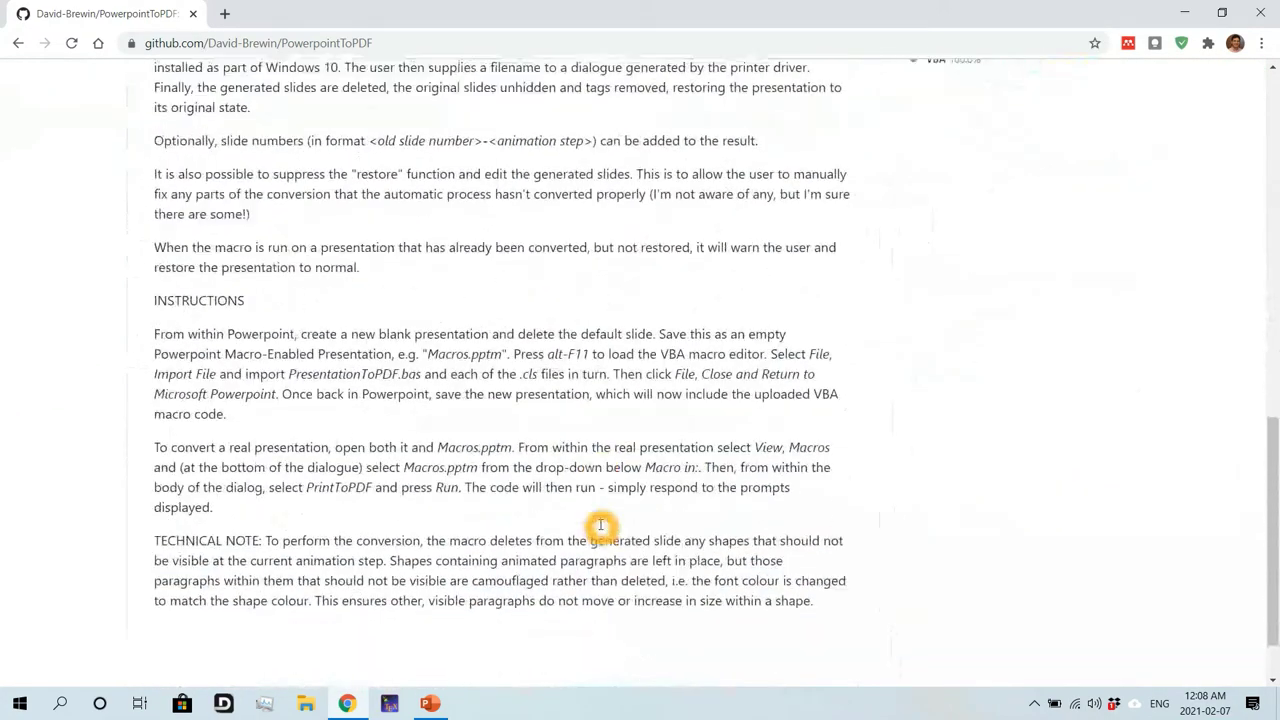
{"action": "scroll", "coordinate": [600, 530], "scroll_direction": "up", "scroll_amount": 2}
{"action": "scroll", "coordinate": [600, 528], "scroll_direction": "up", "scroll_amount": 3}
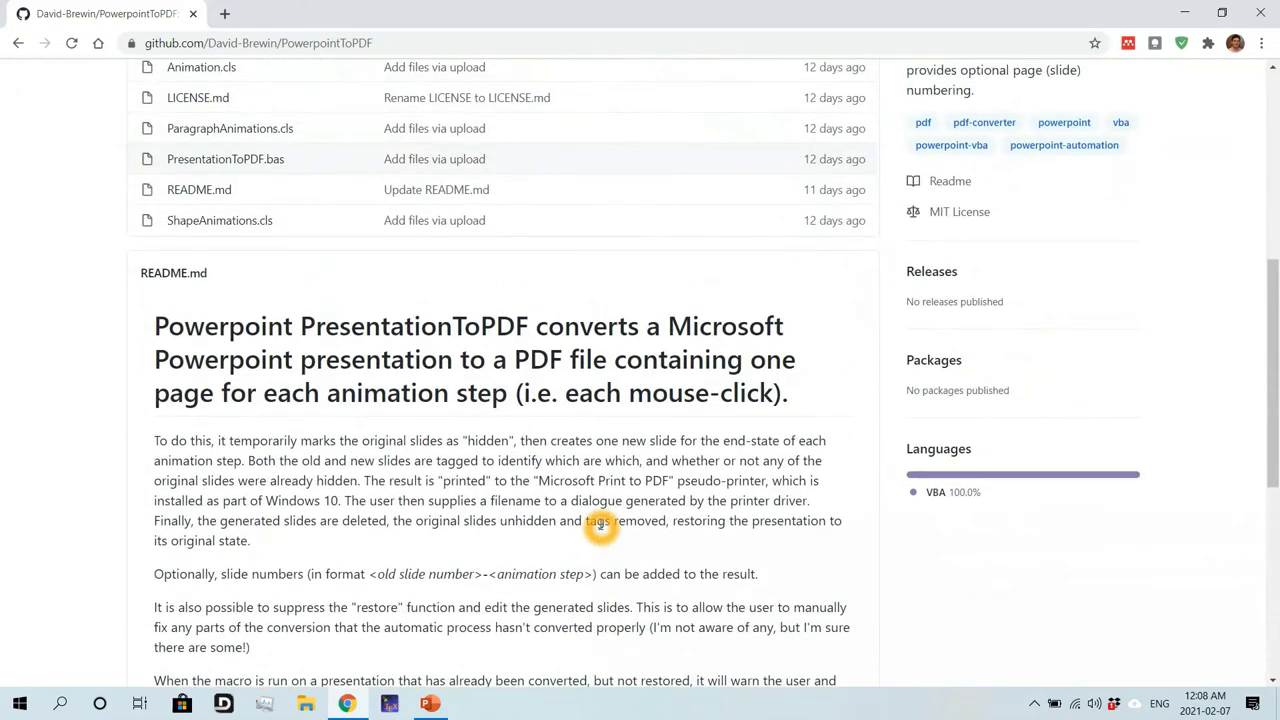
{"action": "scroll", "coordinate": [600, 525], "scroll_direction": "up", "scroll_amount": 4}
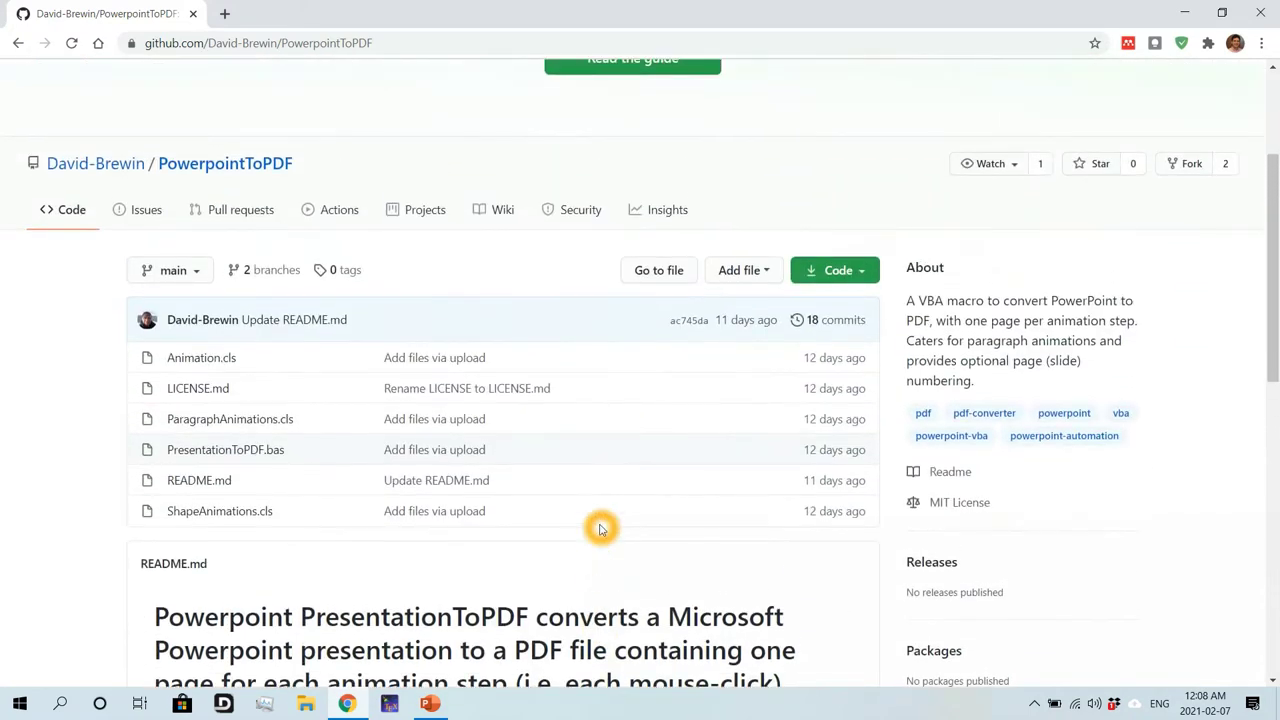
Download the repository as PowerpointToPDF-main.zip to the Desktop and minimize the browser
{"action": "left_click", "coordinate": [866, 278]}
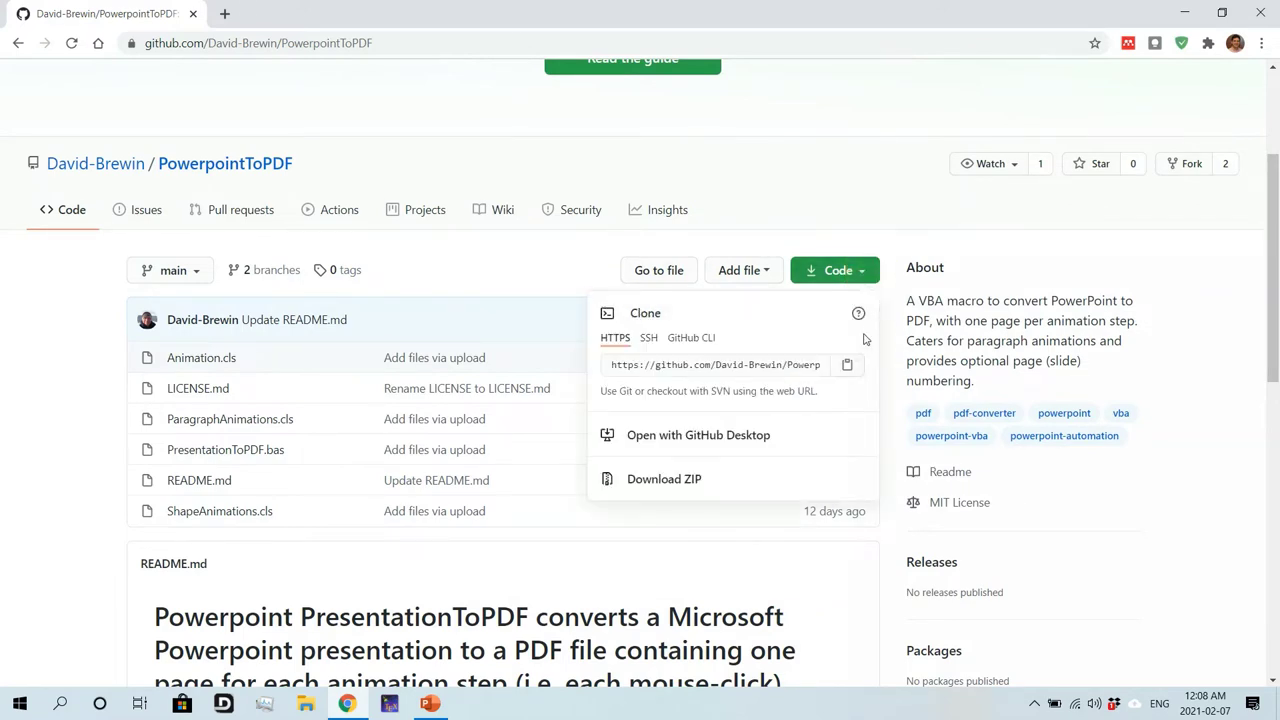
{"action": "left_click", "coordinate": [658, 480]}
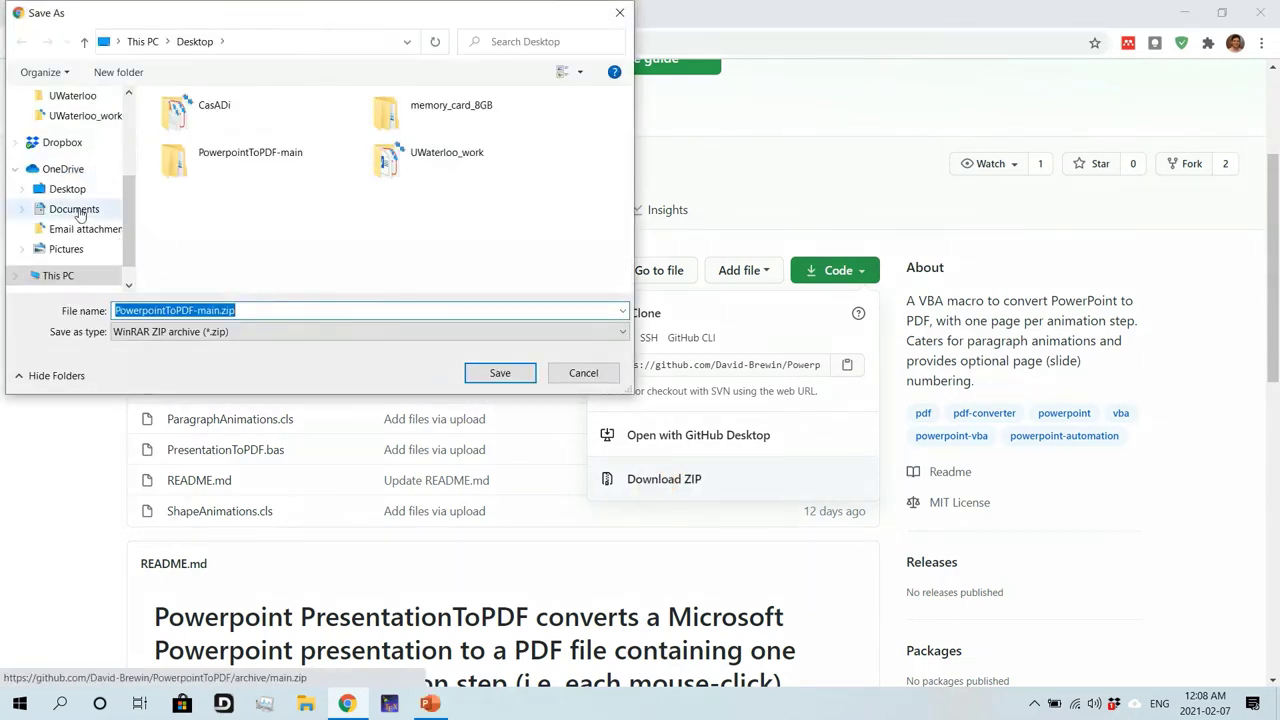
{"action": "left_click", "coordinate": [66, 190]}
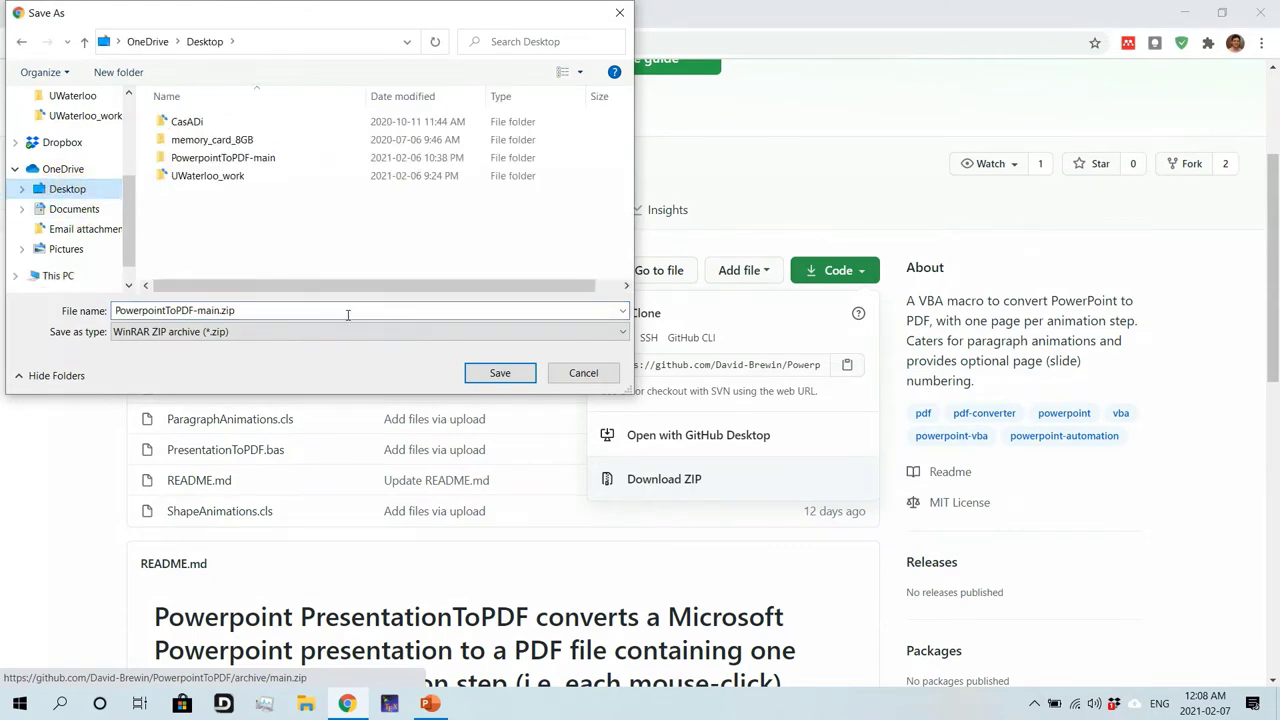
{"action": "left_click", "coordinate": [505, 374]}
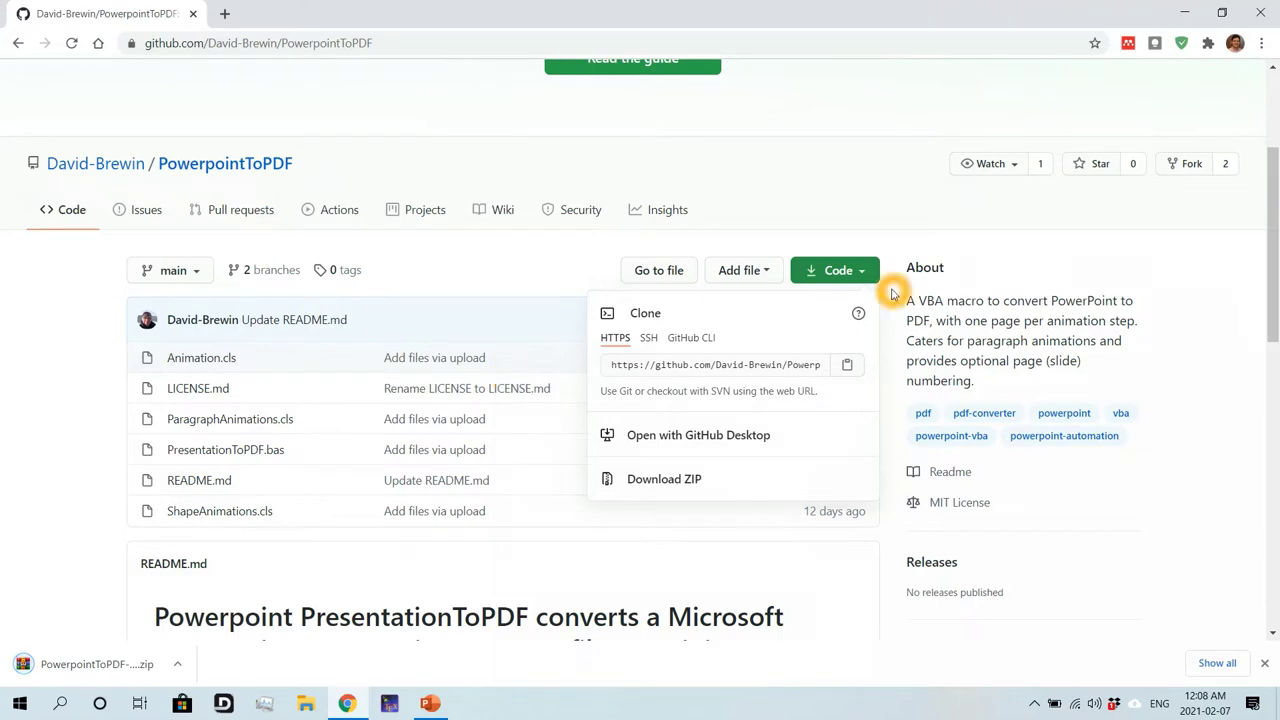
{"action": "left_click", "coordinate": [1188, 12]}
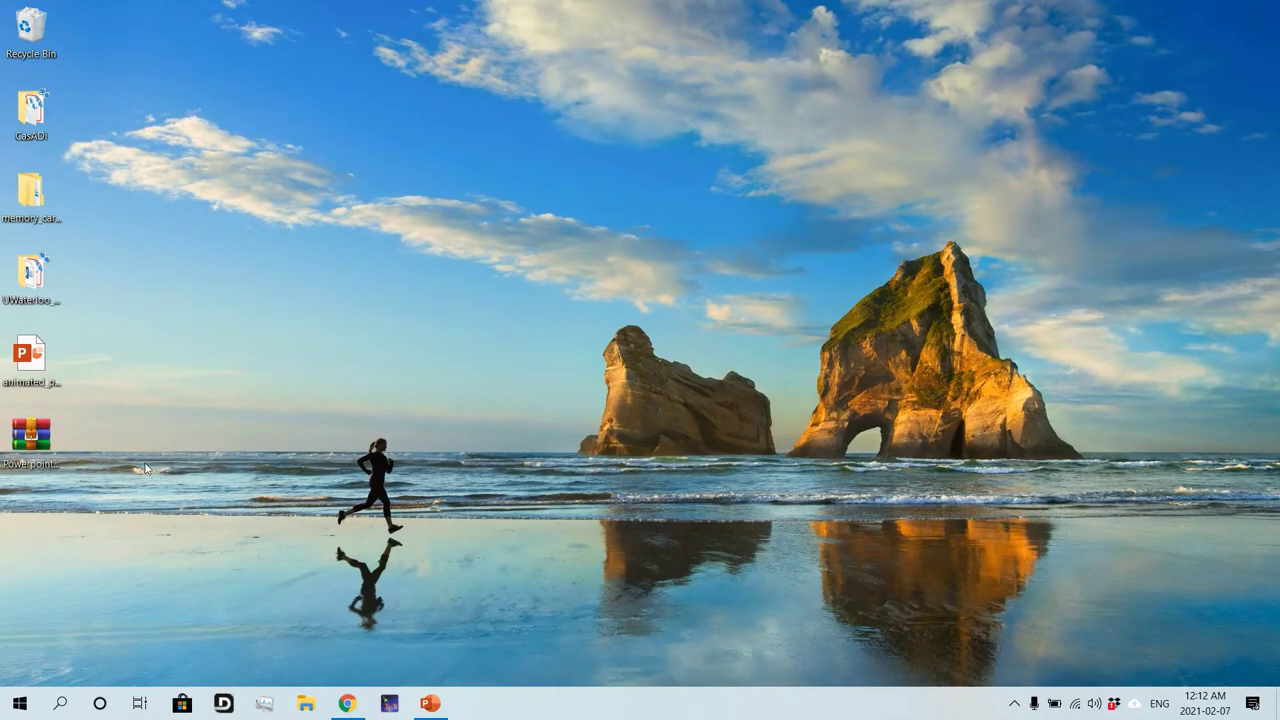
Extract PowerpointToPDF-main.zip into a PowerpointToPDF-main folder on the Desktop
{"action": "right_click", "coordinate": [45, 443]}
{"action": "left_click", "coordinate": [191, 333]}
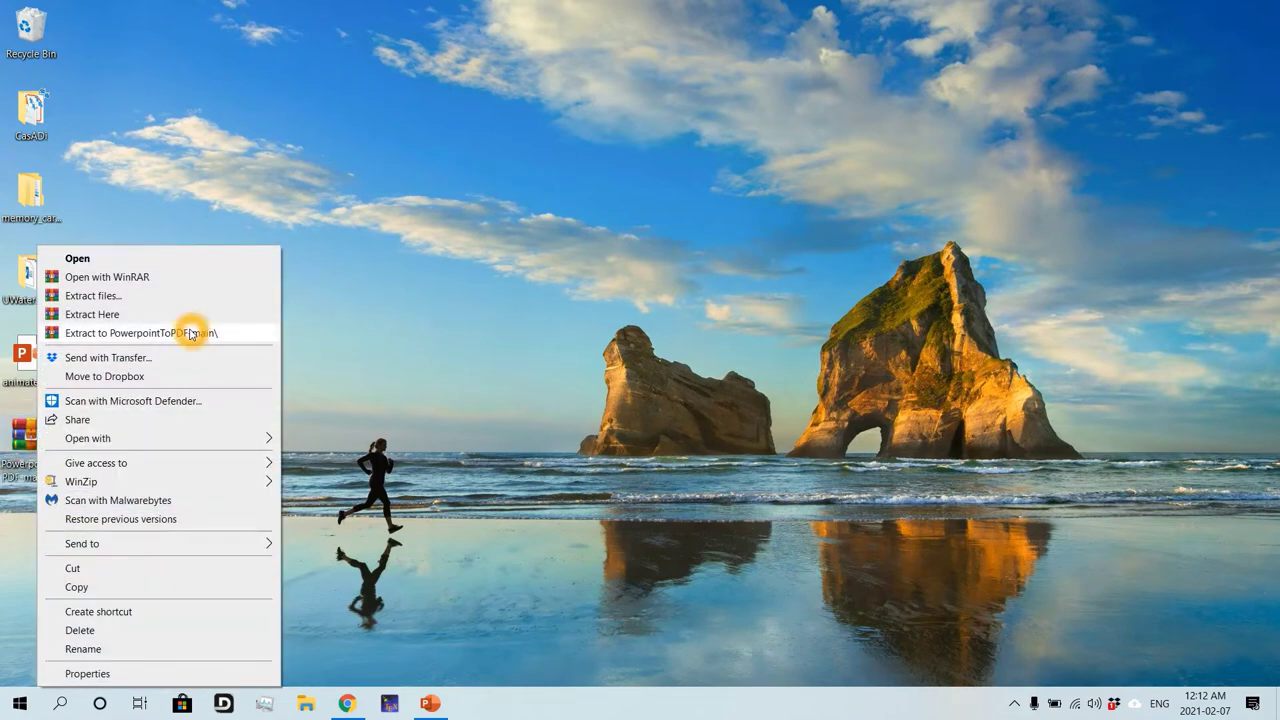
{"action": "left_click", "coordinate": [354, 338]}
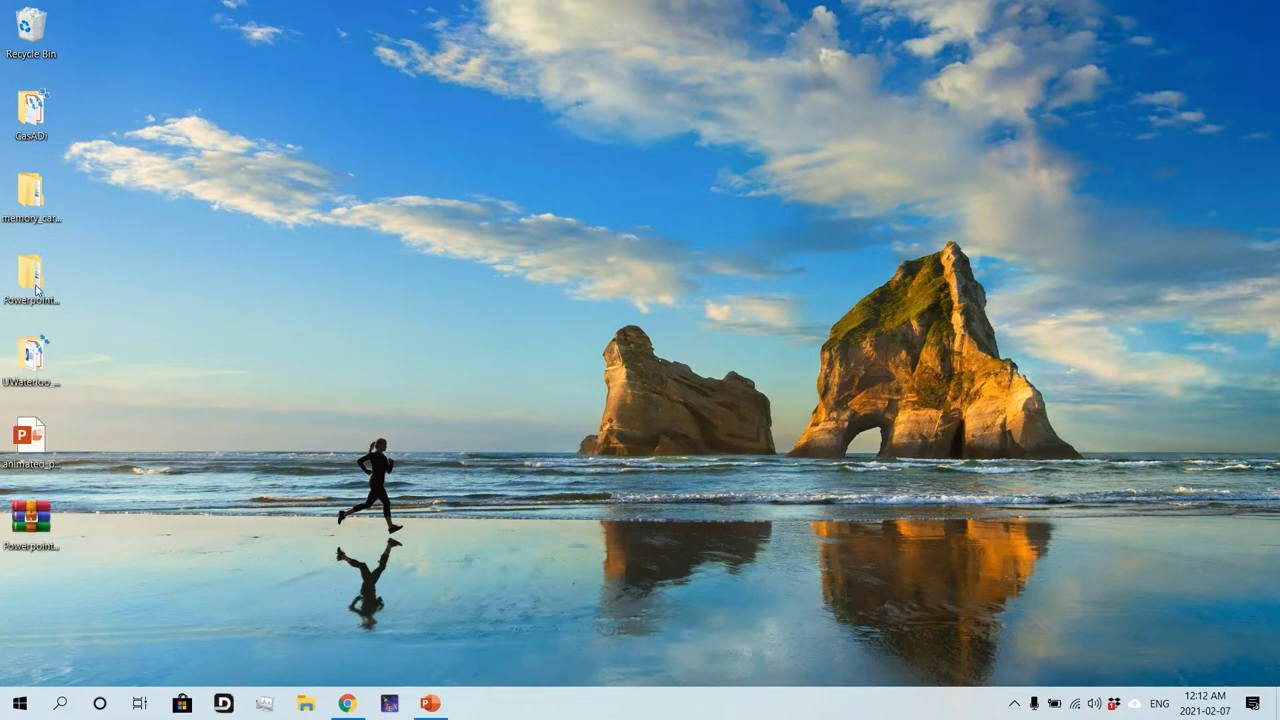
Open the extracted folder and its inner folder to check the six macro files, then close Explorer
{"action": "left_click", "coordinate": [36, 289]}
{"action": "double_click", "coordinate": [36, 289]}
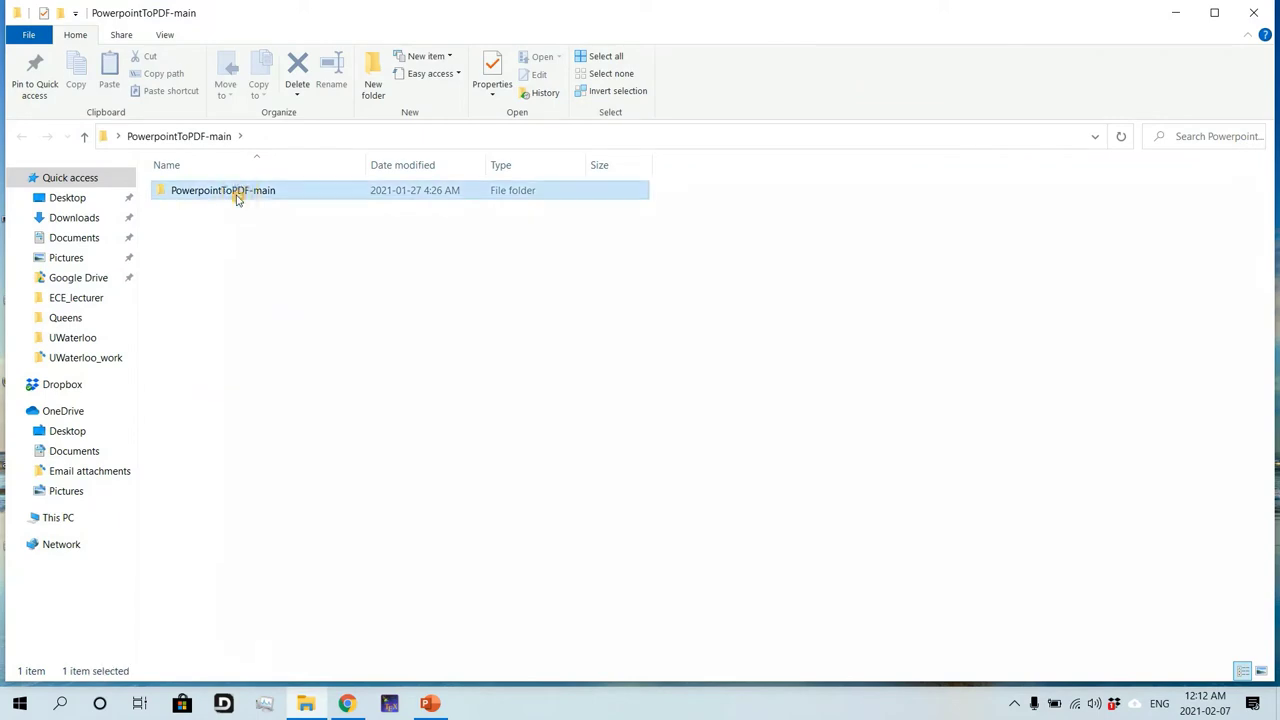
{"action": "double_click", "coordinate": [237, 194]}
{"action": "left_click", "coordinate": [435, 370]}
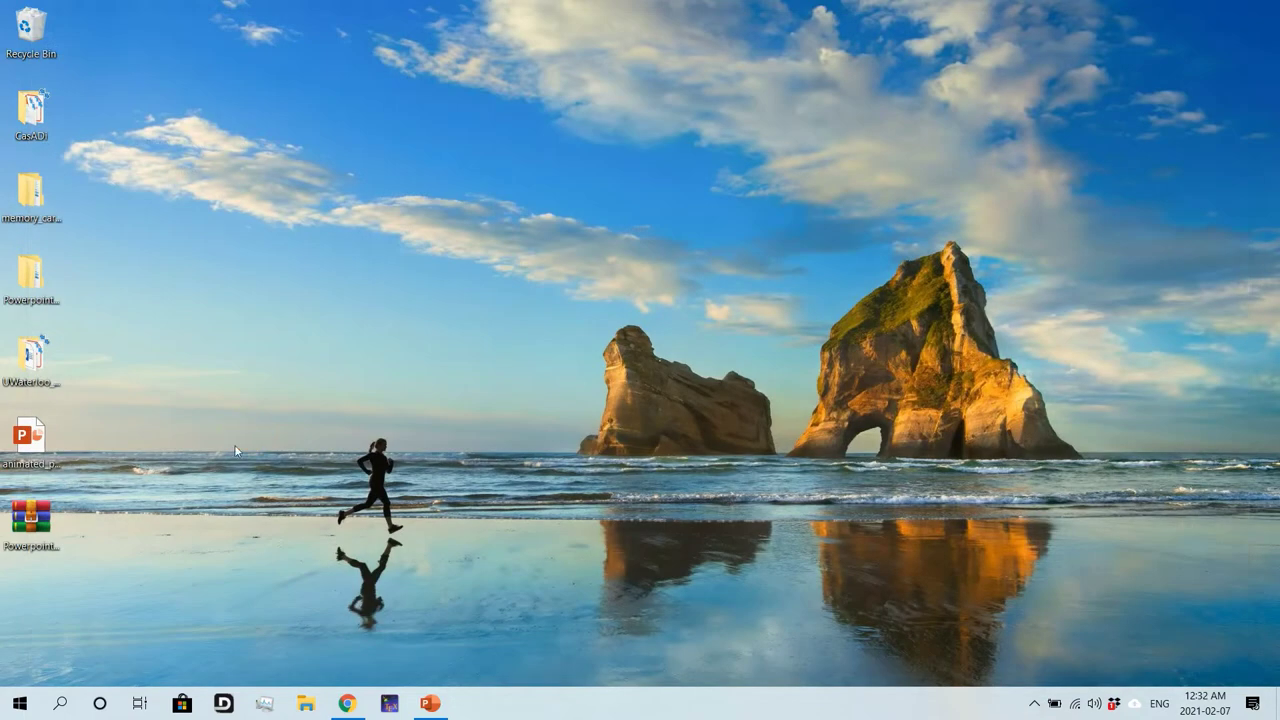
Launch PowerPoint from the Start menu and create a blank presentation
{"action": "left_click", "coordinate": [174, 491]}
{"action": "left_click", "coordinate": [16, 701]}
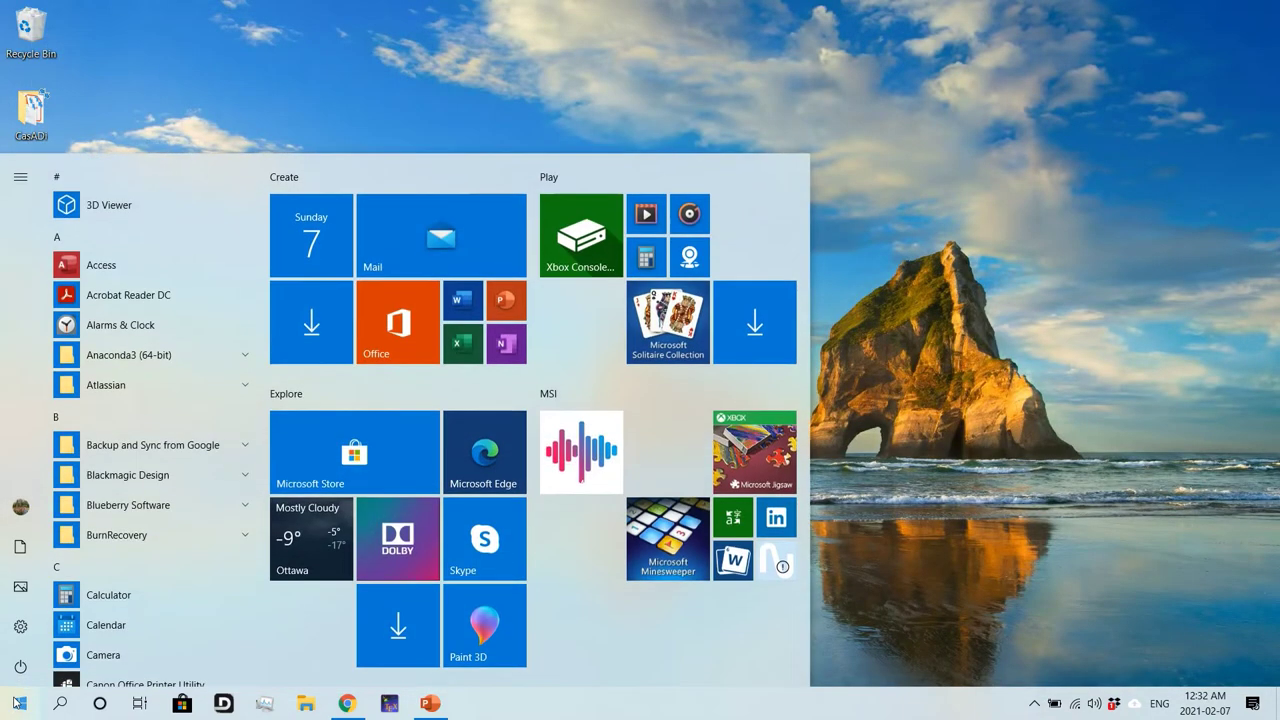
{"action": "type", "text": "powe"}
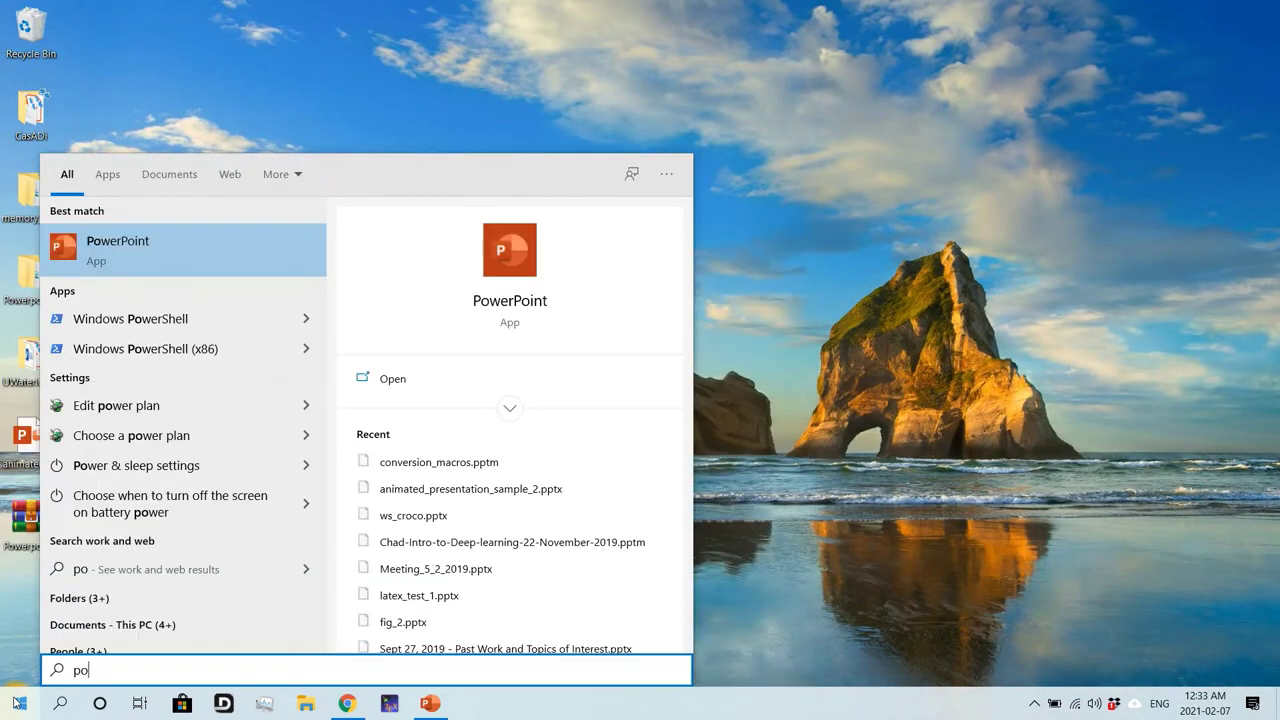
{"action": "left_click", "coordinate": [133, 249]}
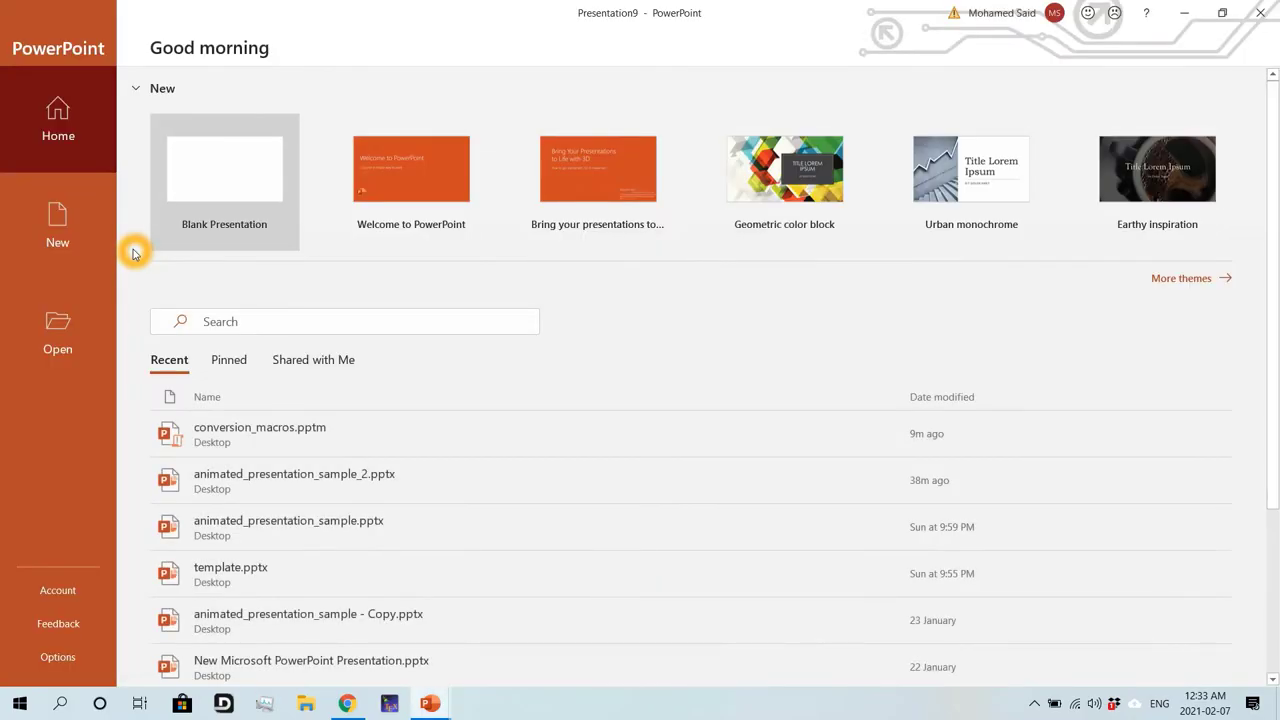
{"action": "left_click", "coordinate": [78, 240]}
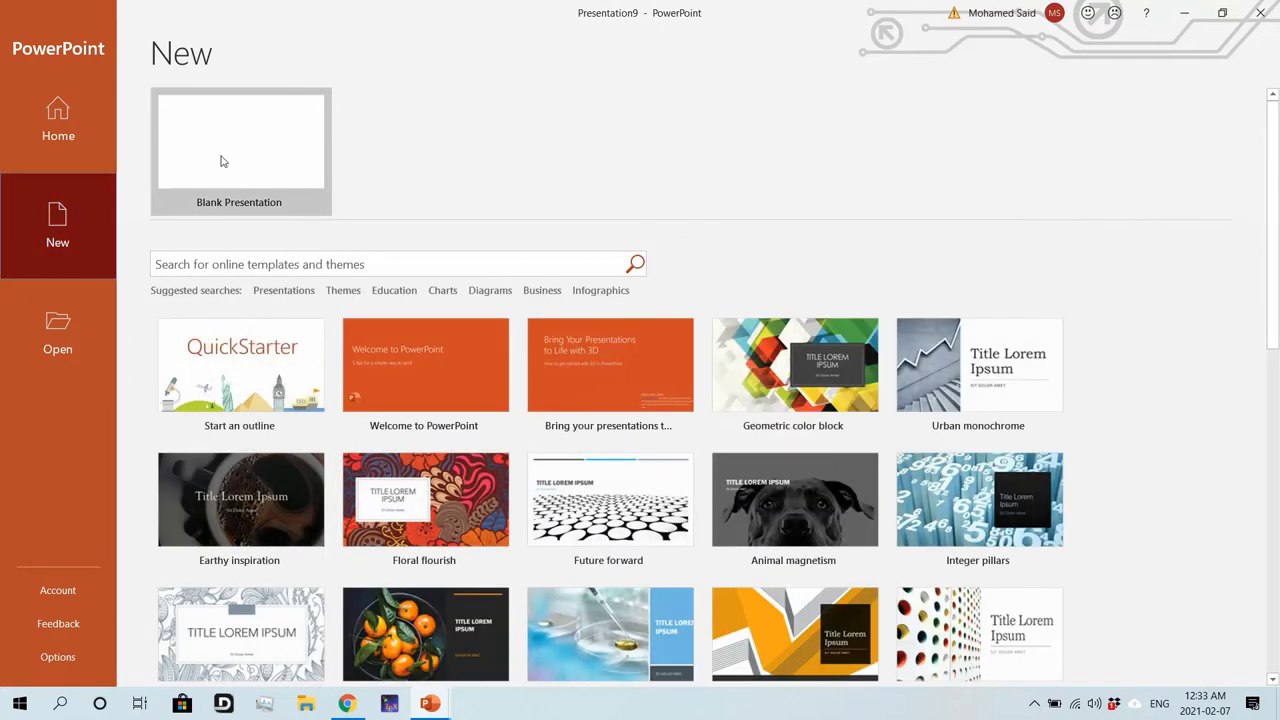
{"action": "left_click", "coordinate": [221, 158]}
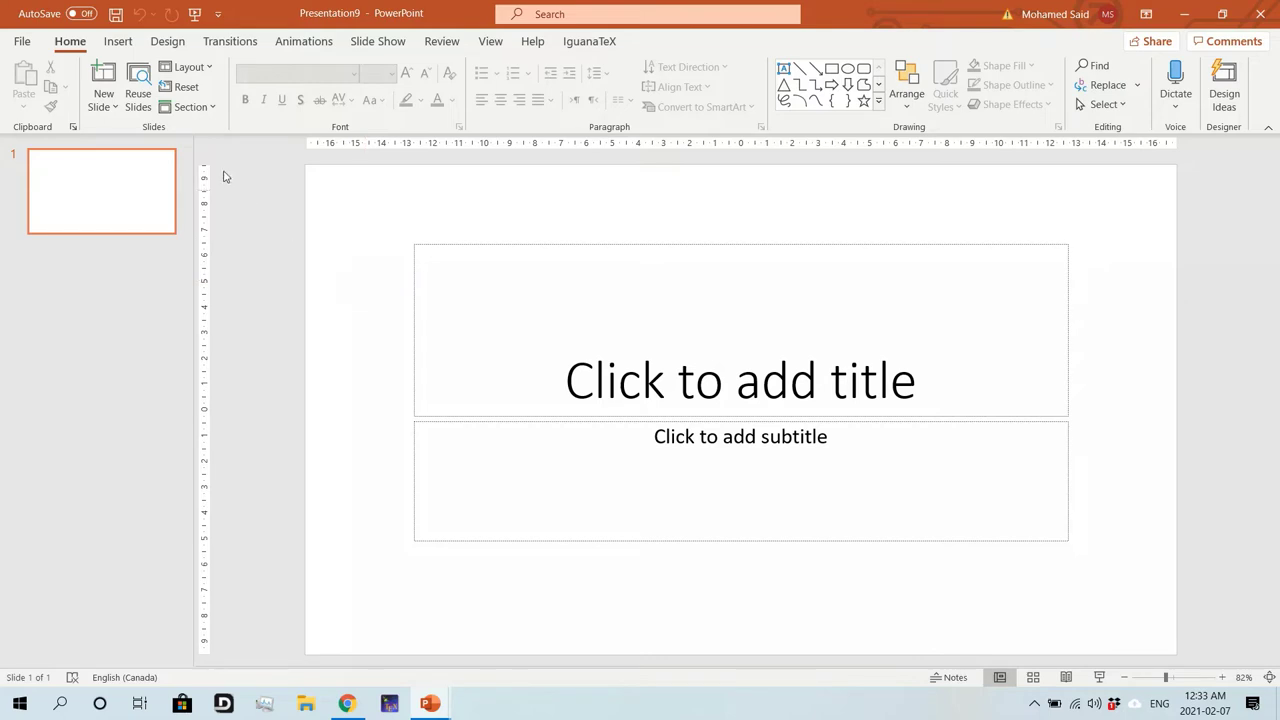
Delete the presentation's only slide and open the VBA editor with Alt+F11
{"action": "left_click", "coordinate": [85, 208]}
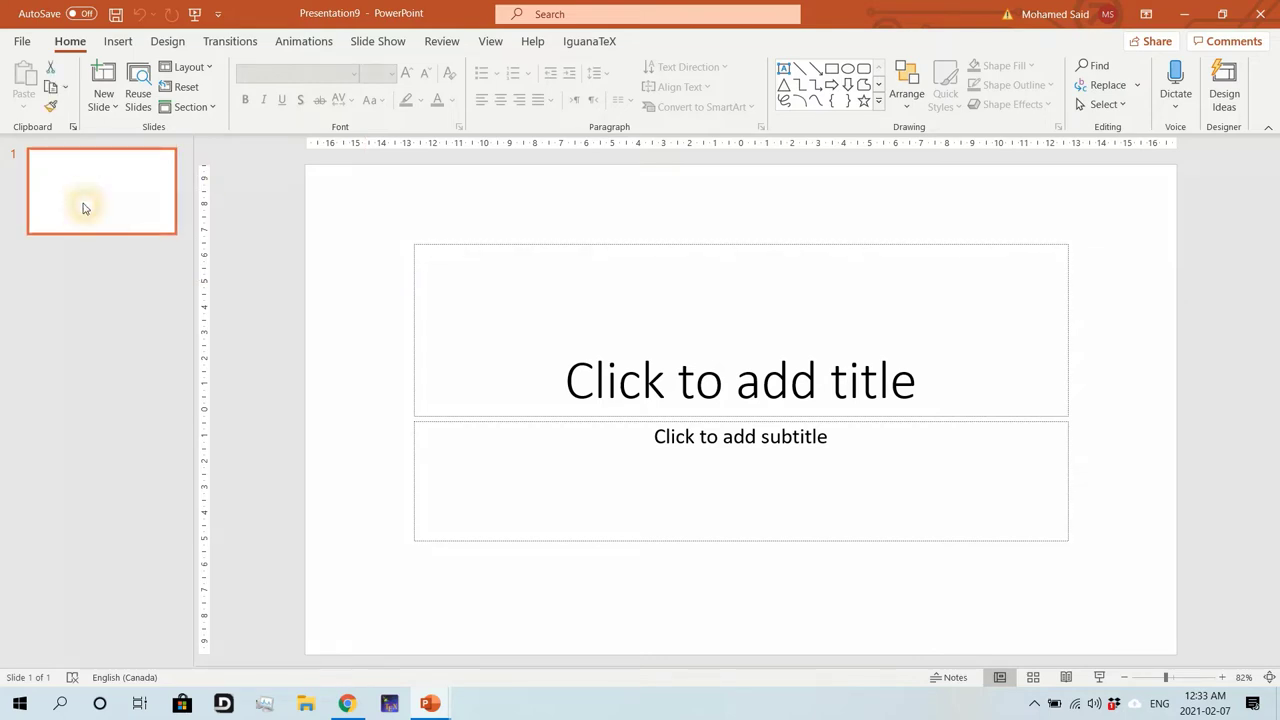
{"action": "key", "text": "Delete"}
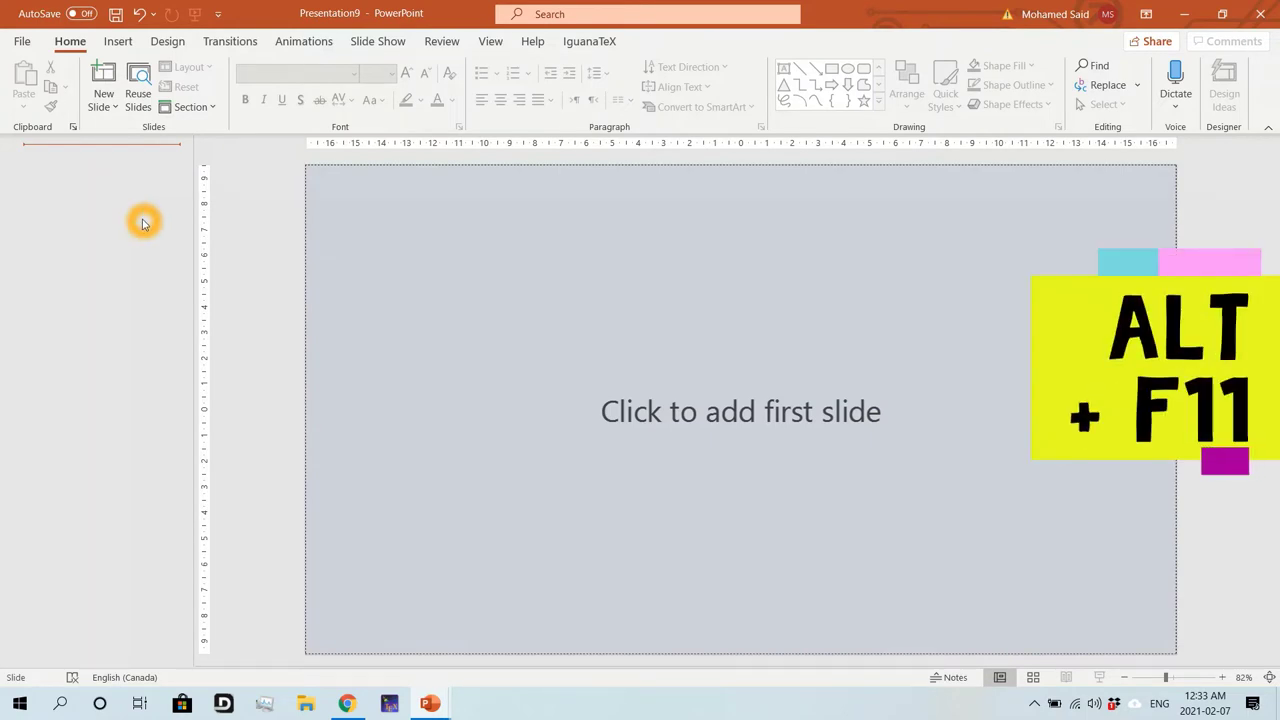
{"action": "key", "text": "alt+F11"}
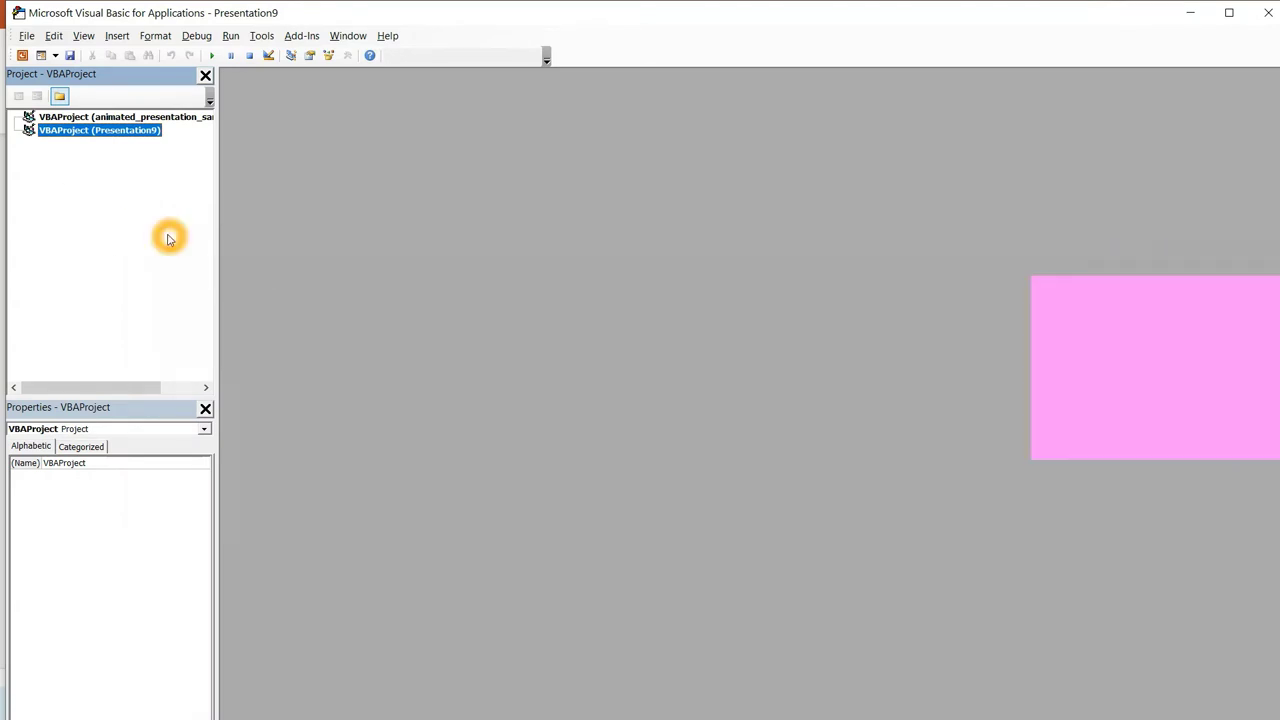
Import PresentationToPDF.bas and Animation.cls into the VBA project
{"action": "left_click", "coordinate": [27, 35]}
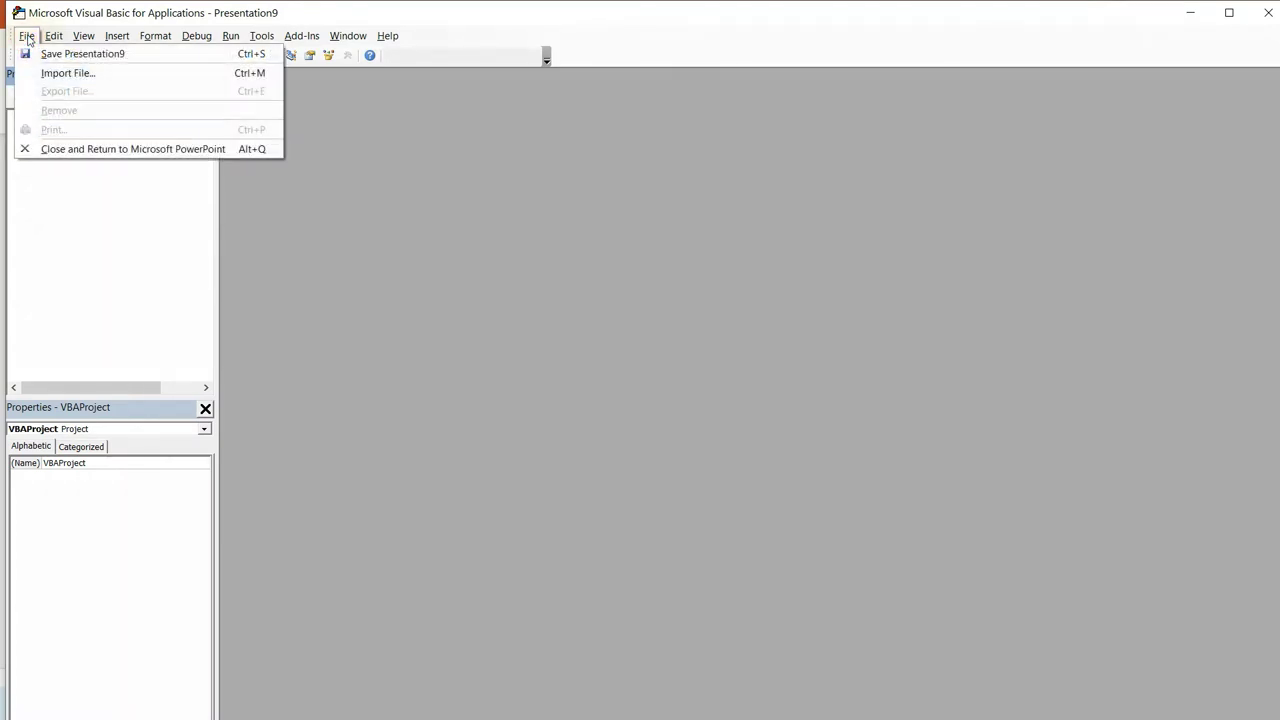
{"action": "left_click", "coordinate": [80, 76]}
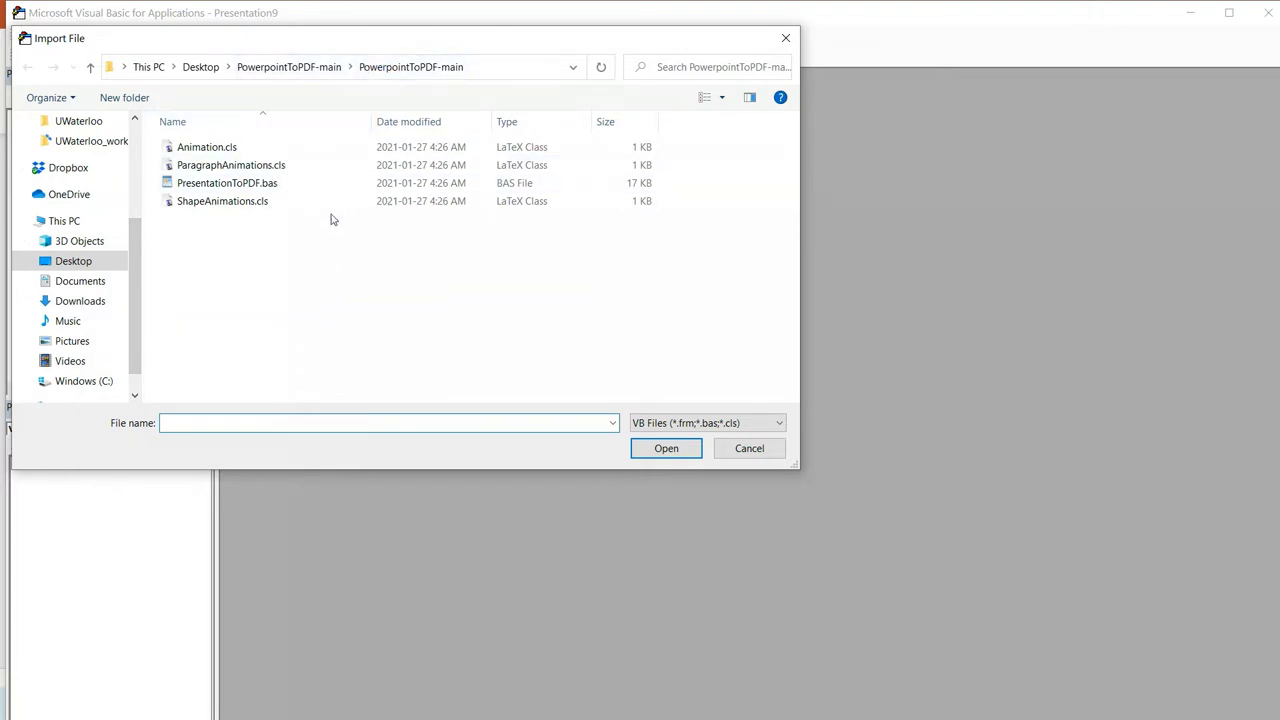
{"action": "left_click", "coordinate": [273, 229]}
{"action": "left_click", "coordinate": [307, 188]}
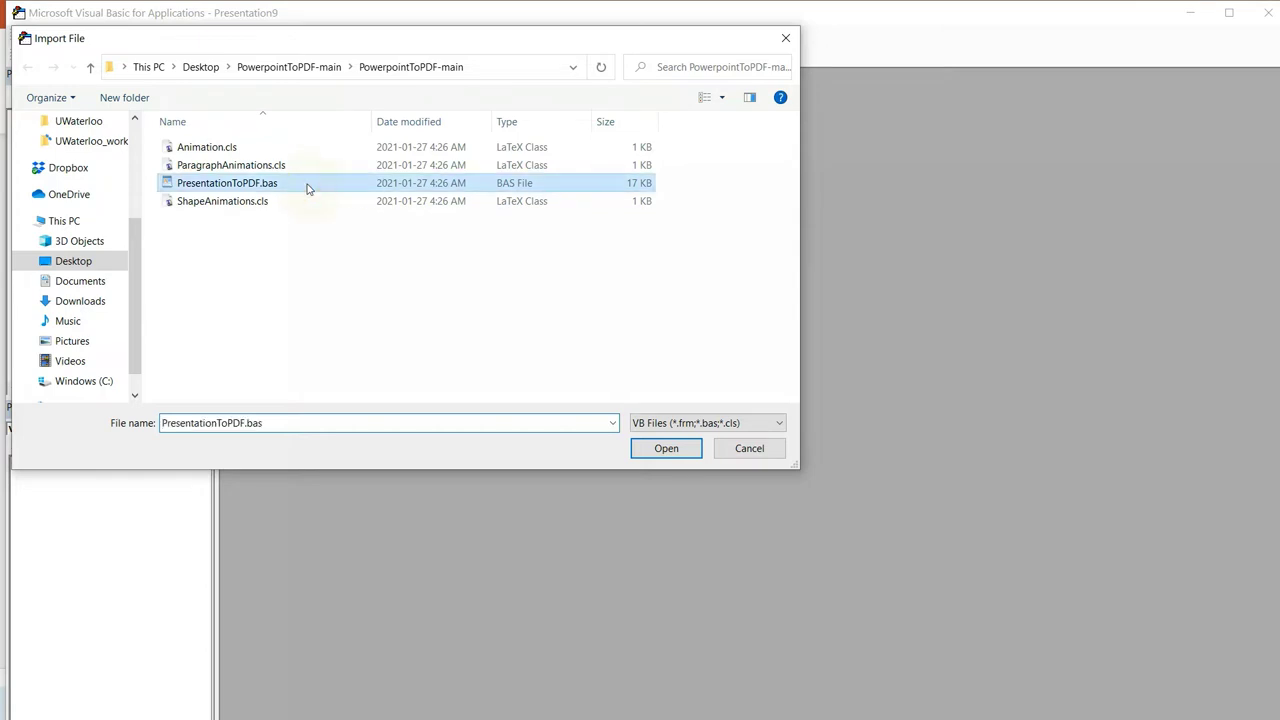
{"action": "left_click", "coordinate": [666, 448]}
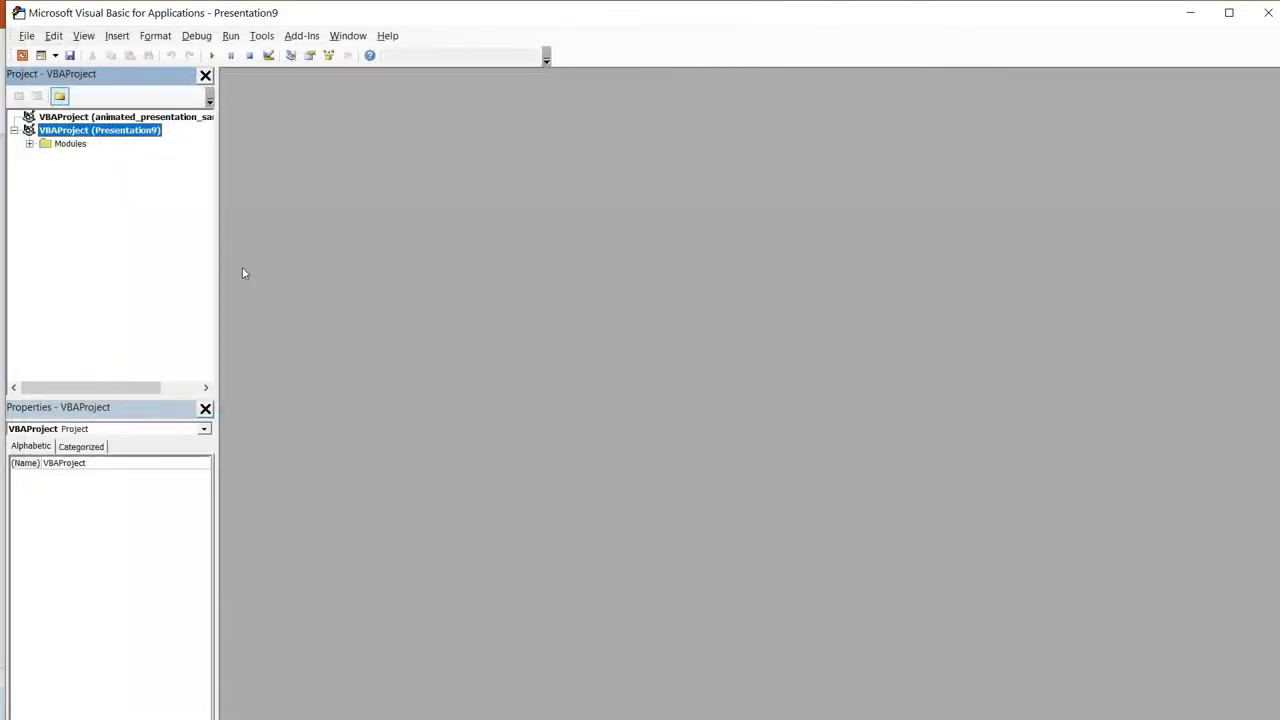
{"action": "left_click", "coordinate": [26, 35]}
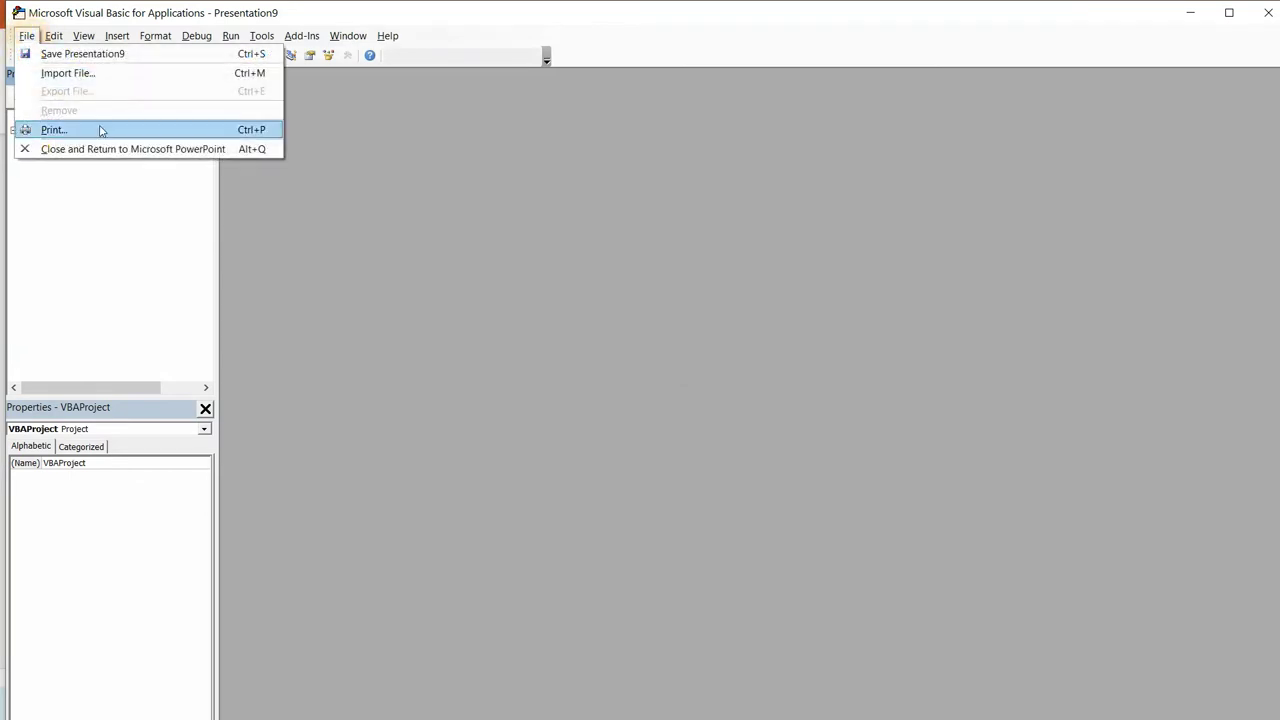
{"action": "left_click", "coordinate": [120, 73]}
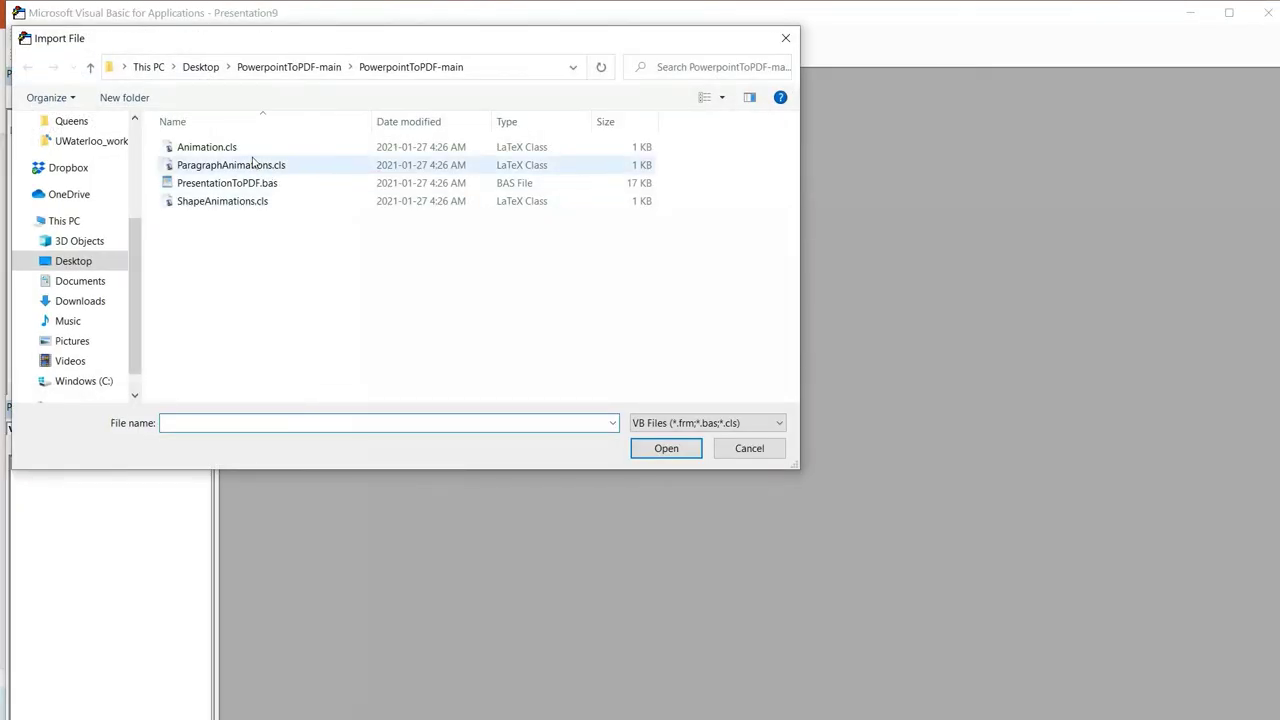
{"action": "left_click", "coordinate": [249, 151]}
{"action": "left_click", "coordinate": [677, 448]}
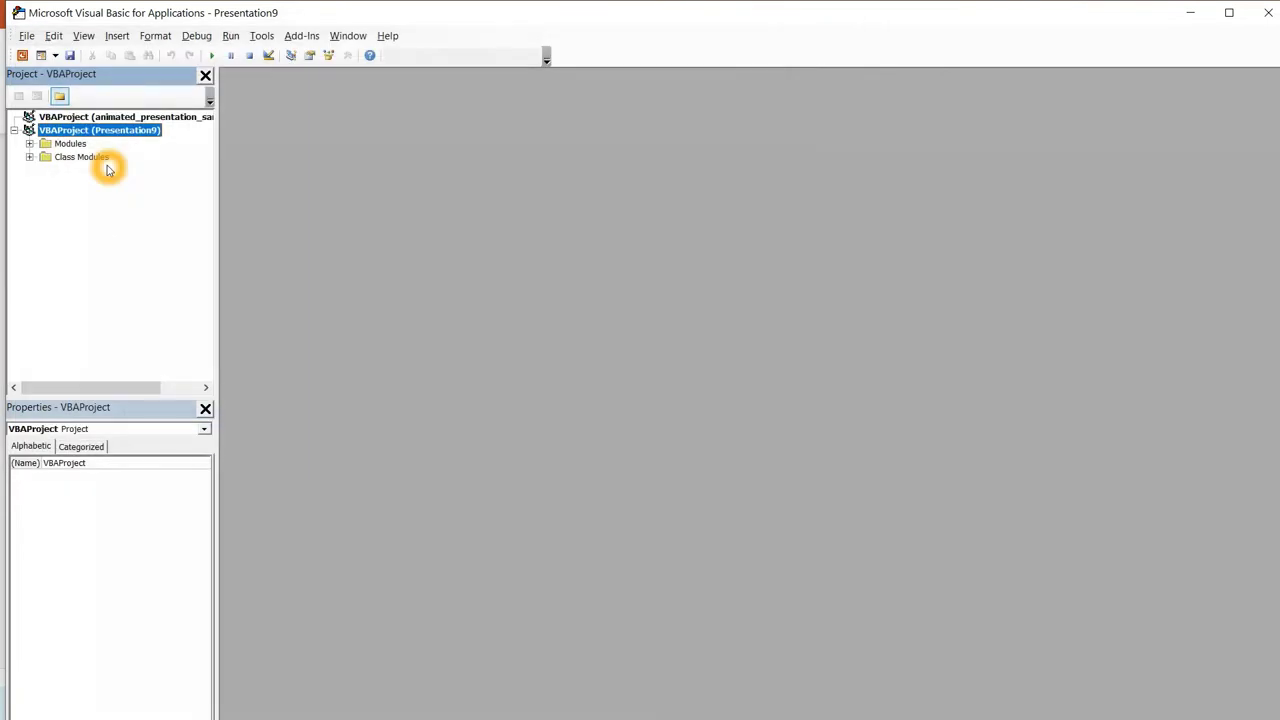
Import ParagraphAnimations.cls and ShapeAnimations.cls, then select the Presentation9 project
{"action": "left_click", "coordinate": [26, 35]}
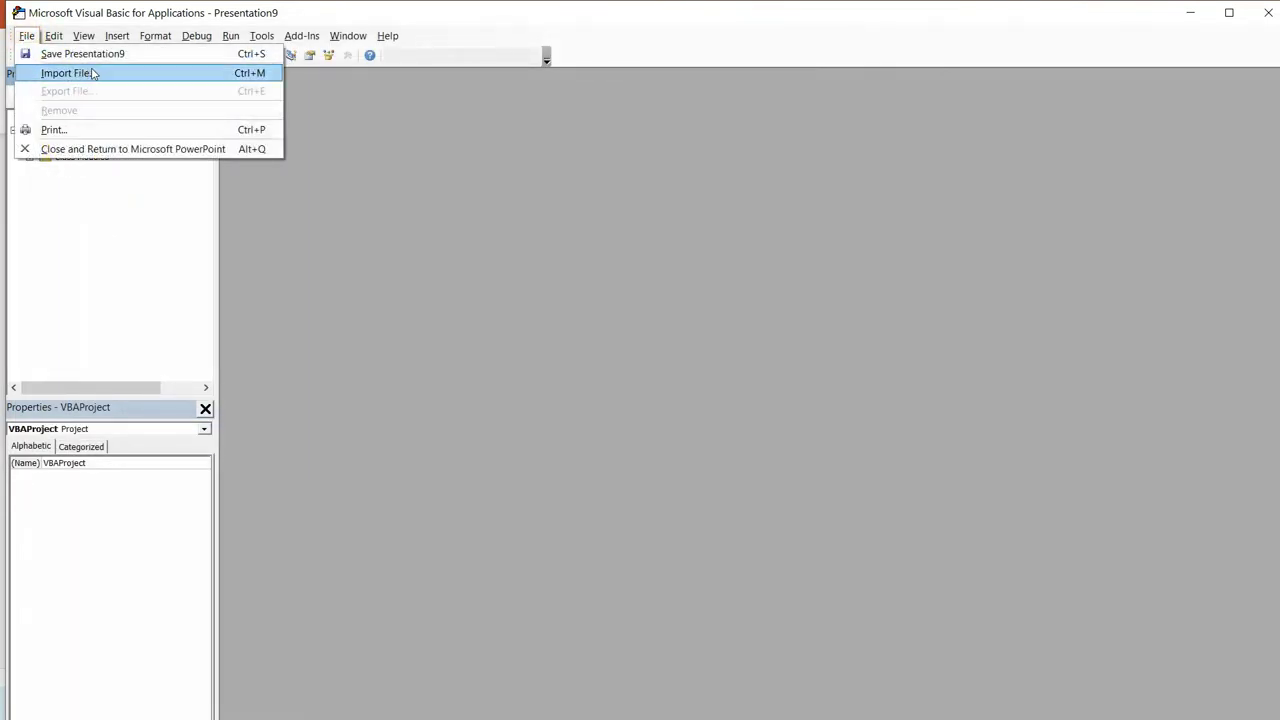
{"action": "left_click", "coordinate": [101, 76]}
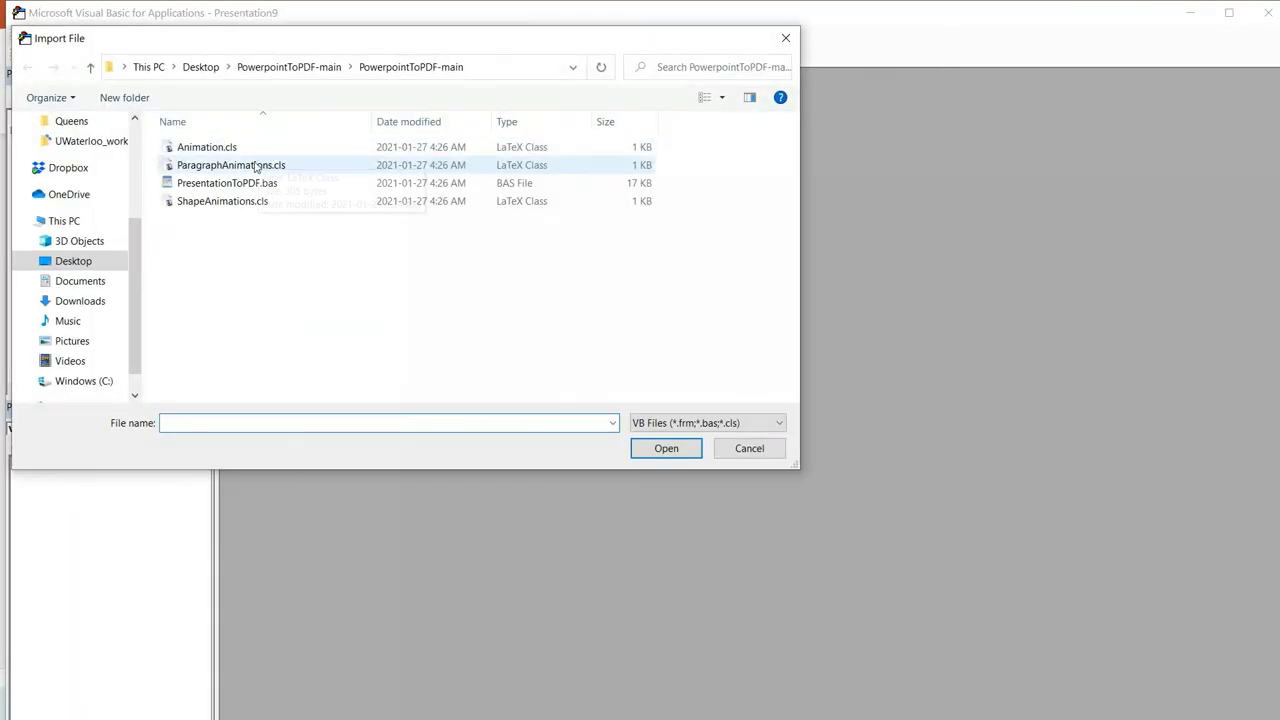
{"action": "left_click", "coordinate": [254, 167]}
{"action": "left_click", "coordinate": [643, 449]}
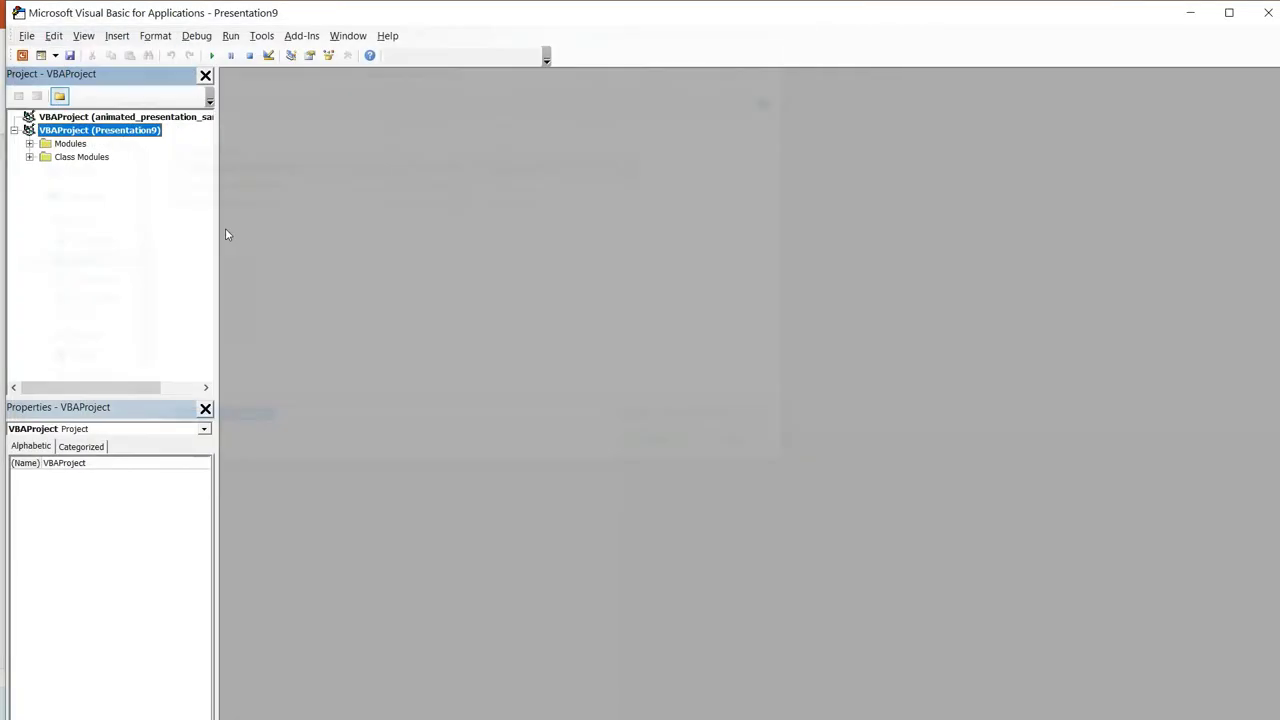
{"action": "left_click", "coordinate": [26, 35]}
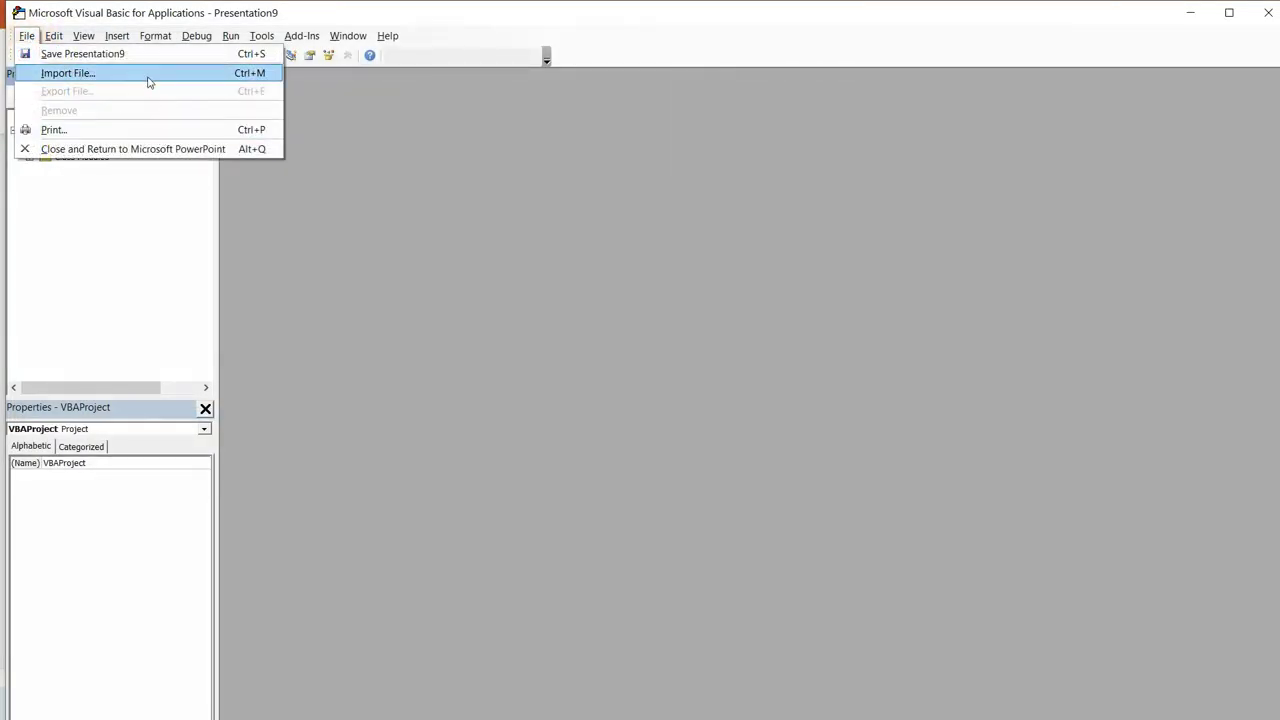
{"action": "left_click", "coordinate": [148, 78]}
{"action": "left_click", "coordinate": [289, 203]}
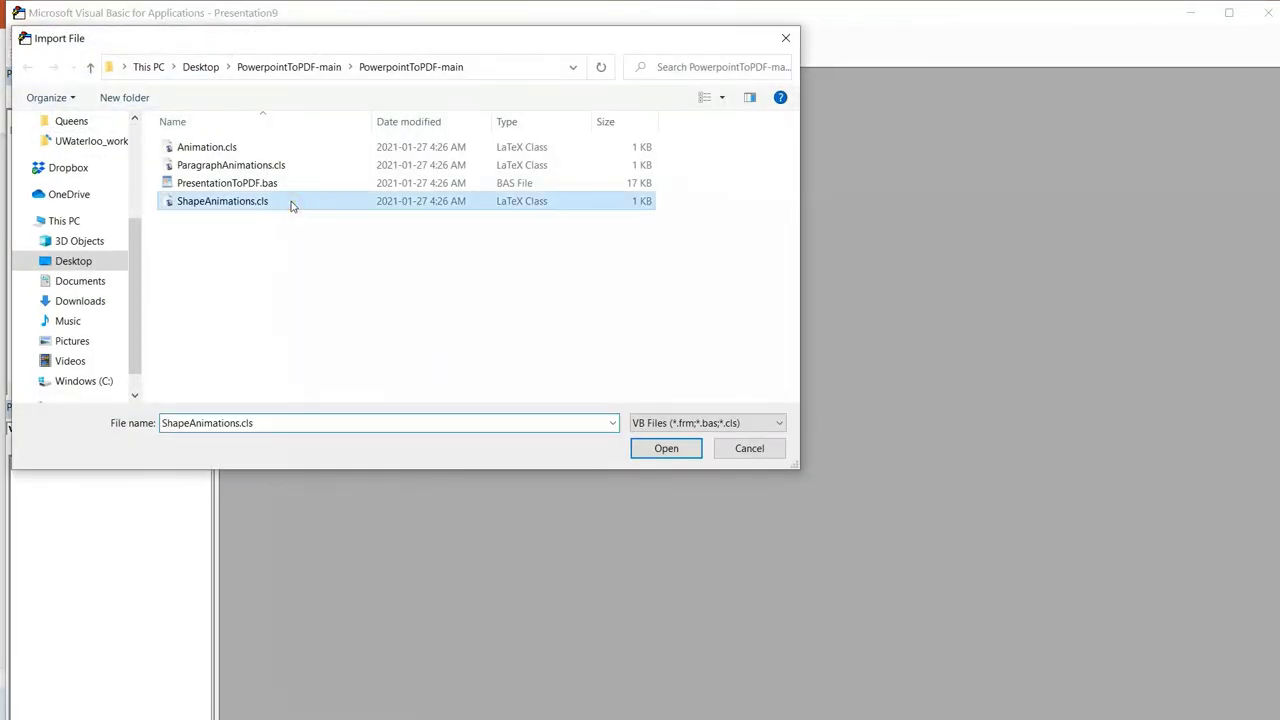
{"action": "left_click", "coordinate": [664, 449]}
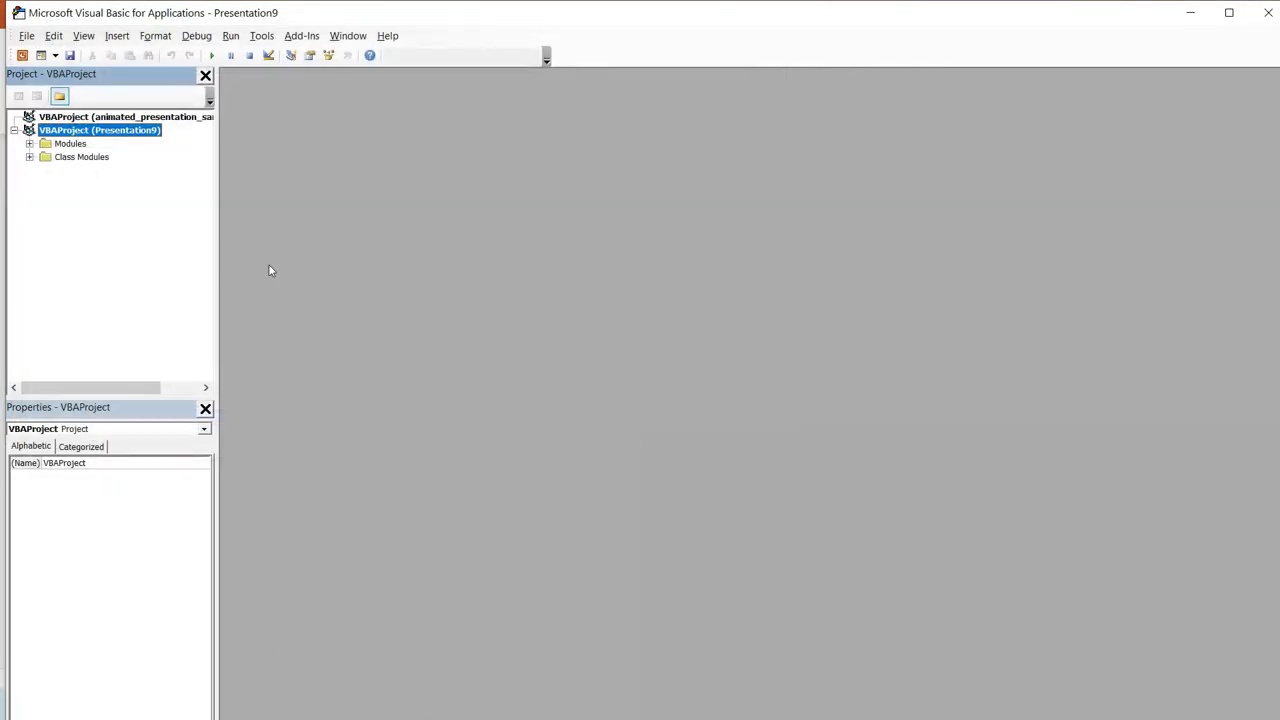
{"action": "left_click", "coordinate": [117, 131]}
Save Presentation9 as conversion_macros in PowerPoint Macro-Enabled Presentation (*.pptm) format
{"action": "left_click", "coordinate": [70, 55]}
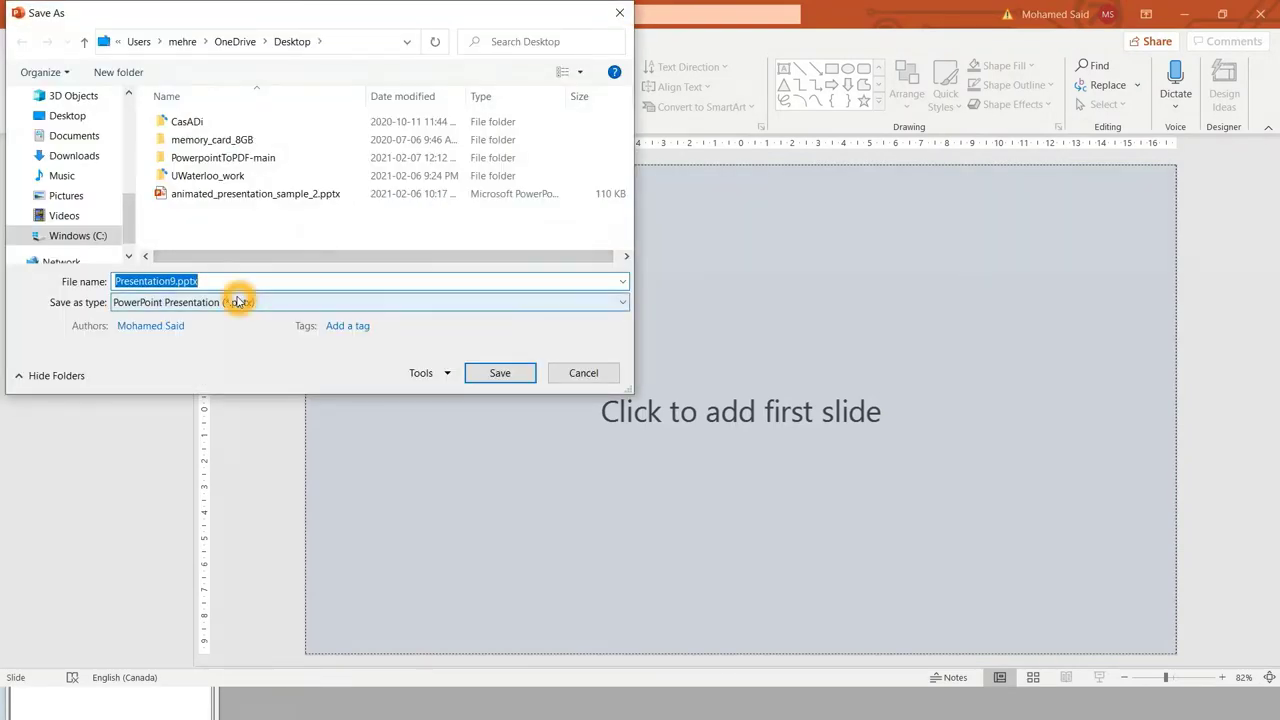
{"action": "left_click", "coordinate": [238, 302]}
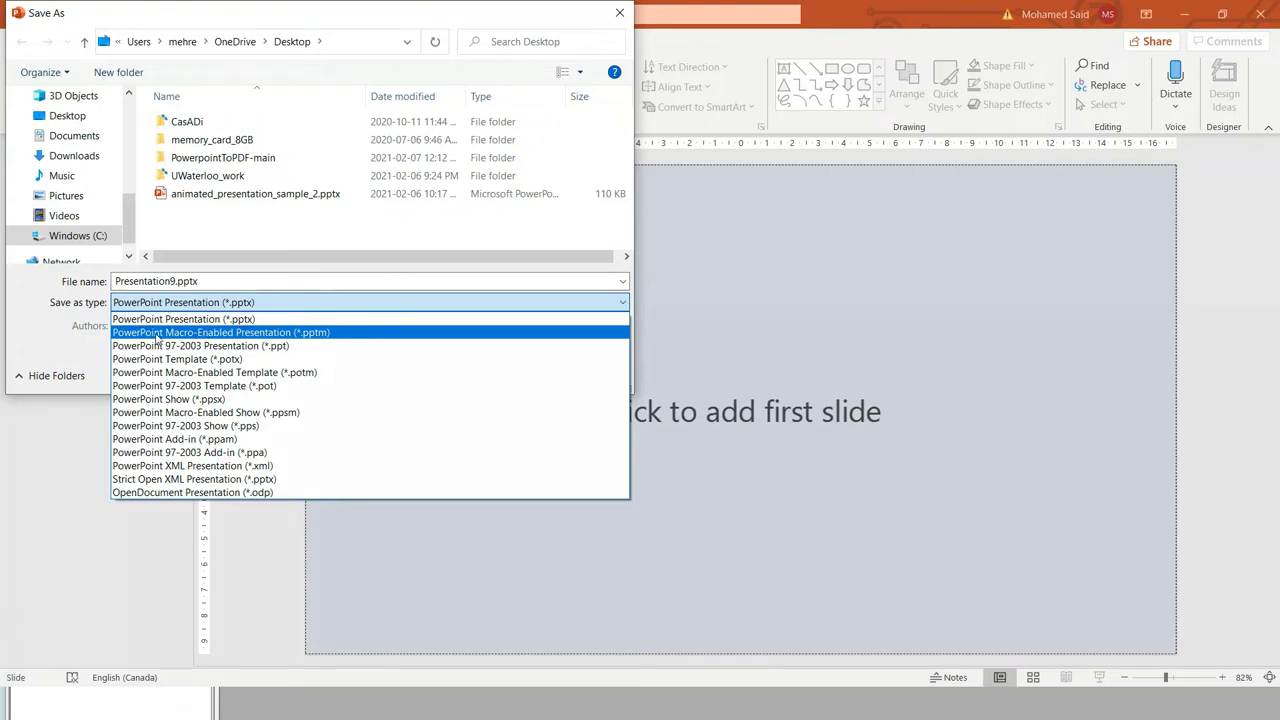
{"action": "left_click", "coordinate": [335, 332]}
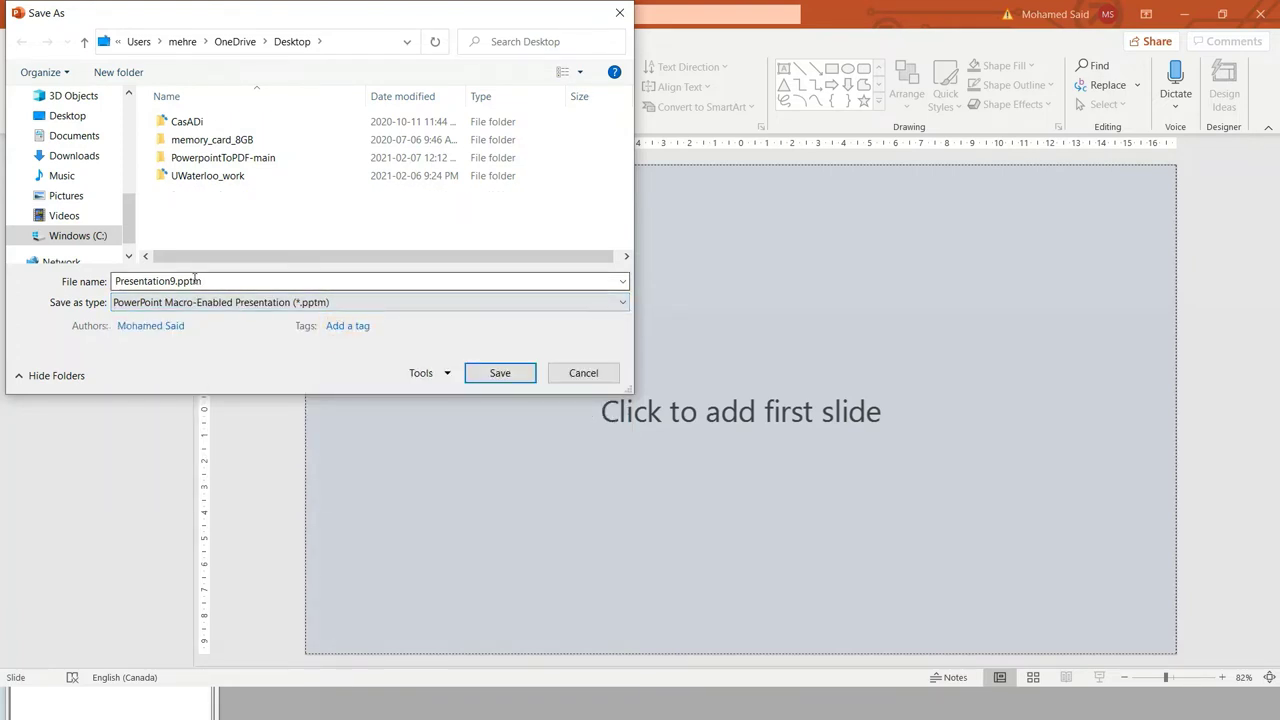
{"action": "left_click", "coordinate": [172, 280]}
{"action": "left_click", "coordinate": [172, 281]}
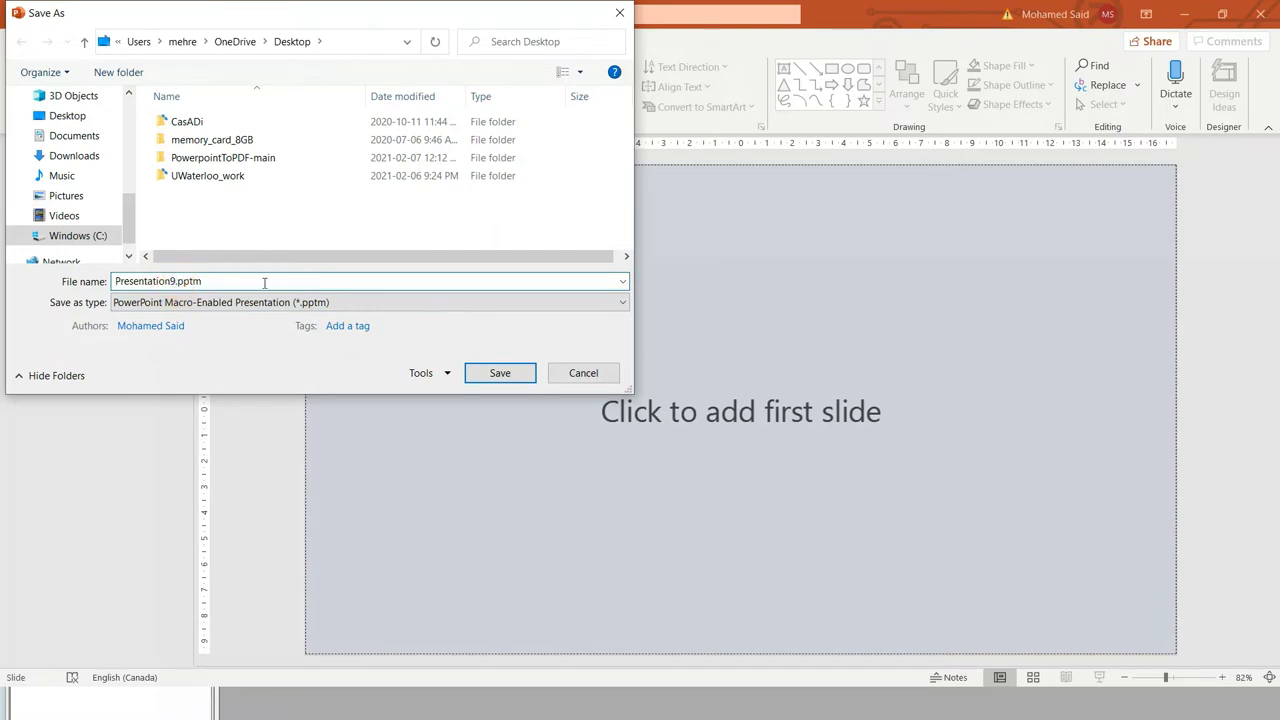
{"action": "key", "text": "BackSpace"}
{"action": "key", "text": "BackSpace"}
{"action": "key", "text": "BackSpace"}
{"action": "key", "text": "BackSpace"}
{"action": "key", "text": "BackSpace"}
{"action": "key", "text": "BackSpace"}
{"action": "key", "text": "BackSpace"}
{"action": "key", "text": "BackSpace"}
{"action": "key", "text": "BackSpace"}
{"action": "key", "text": "BackSpace"}
{"action": "key", "text": "BackSpace"}
{"action": "key", "text": "BackSpace"}
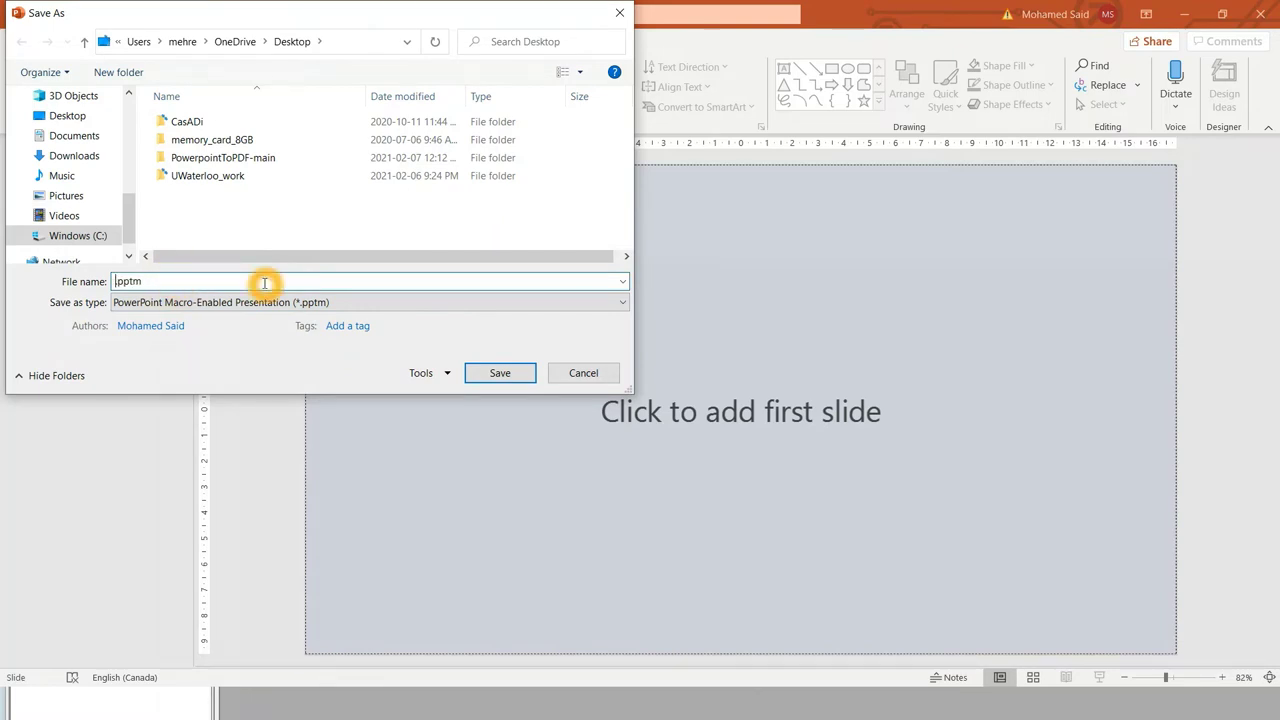
{"action": "type", "text": "conversion_macros"}
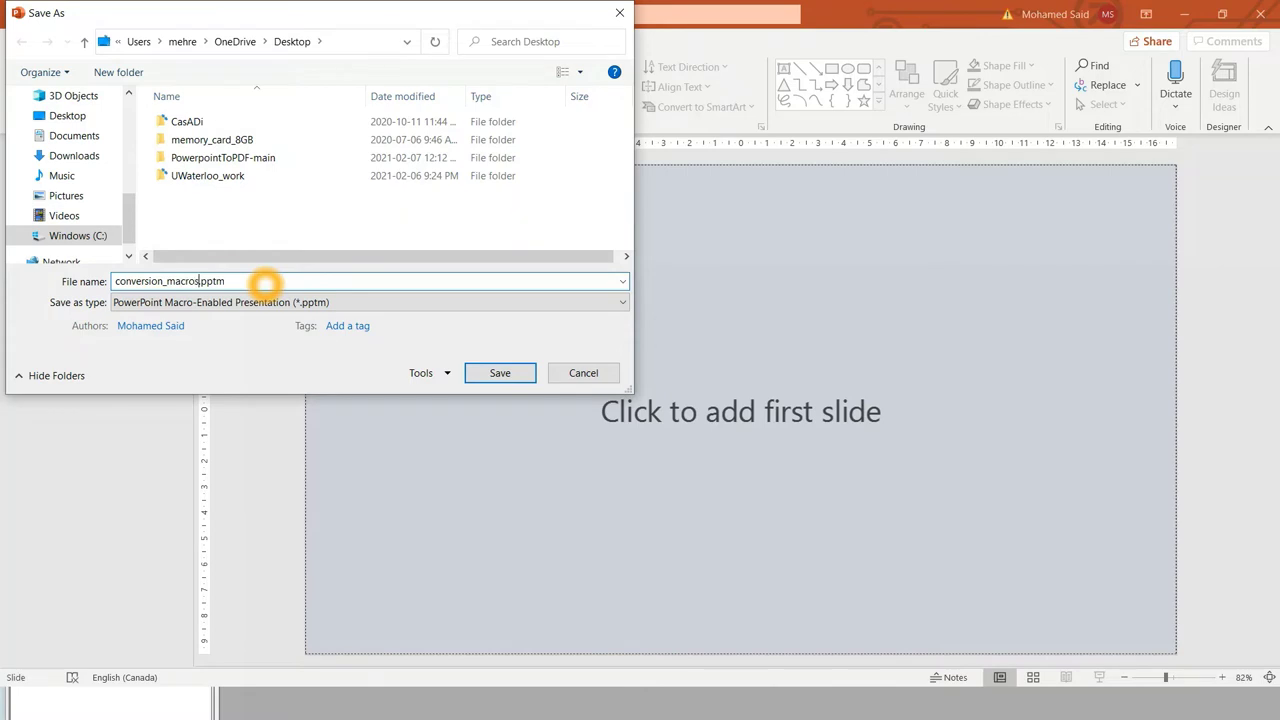
{"action": "left_click", "coordinate": [497, 375]}
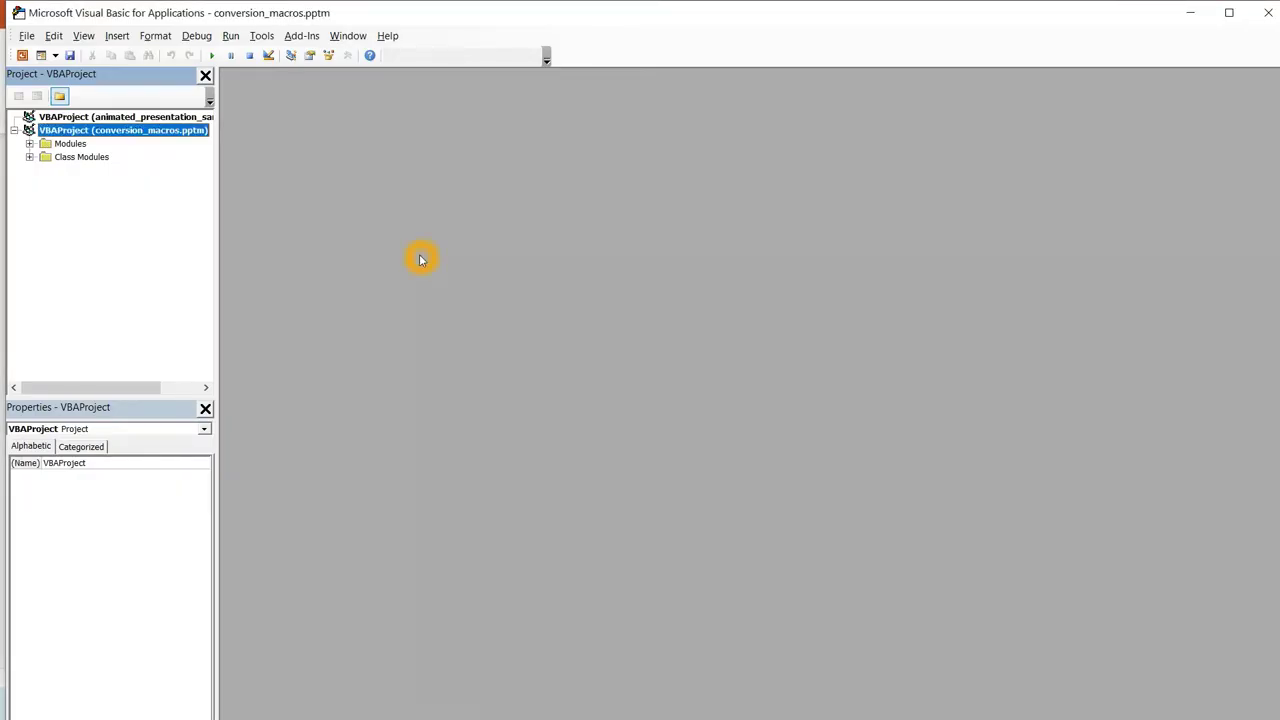
Close the VBA editor, check the save location, and minimize PowerPoint to select conversion_macros.pptm
{"action": "left_click", "coordinate": [1262, 13]}
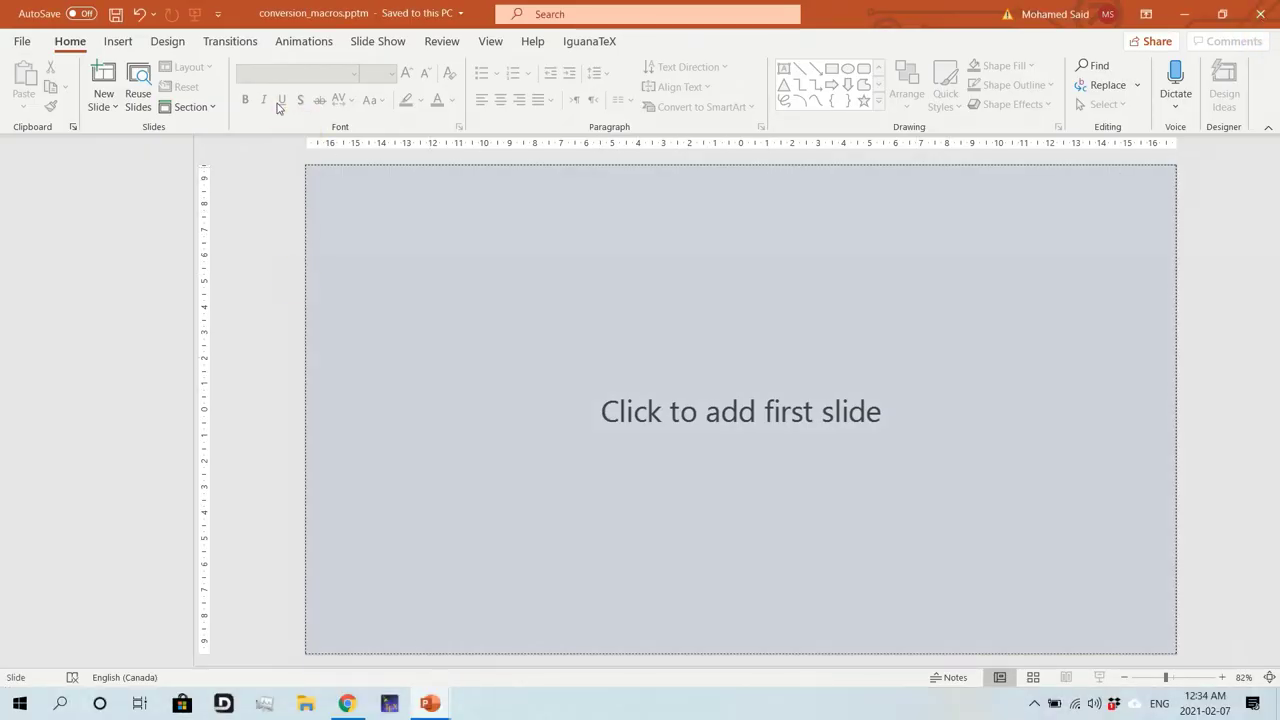
{"action": "left_click", "coordinate": [368, 24]}
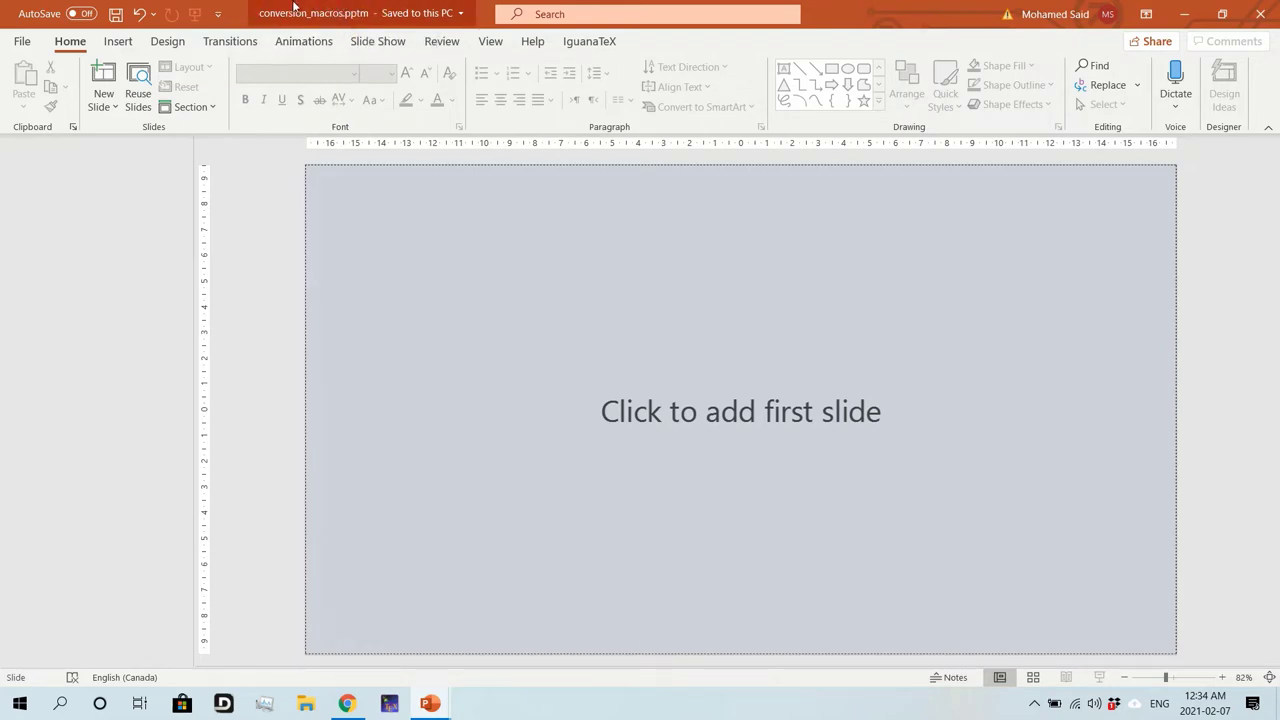
{"action": "left_click", "coordinate": [345, 27]}
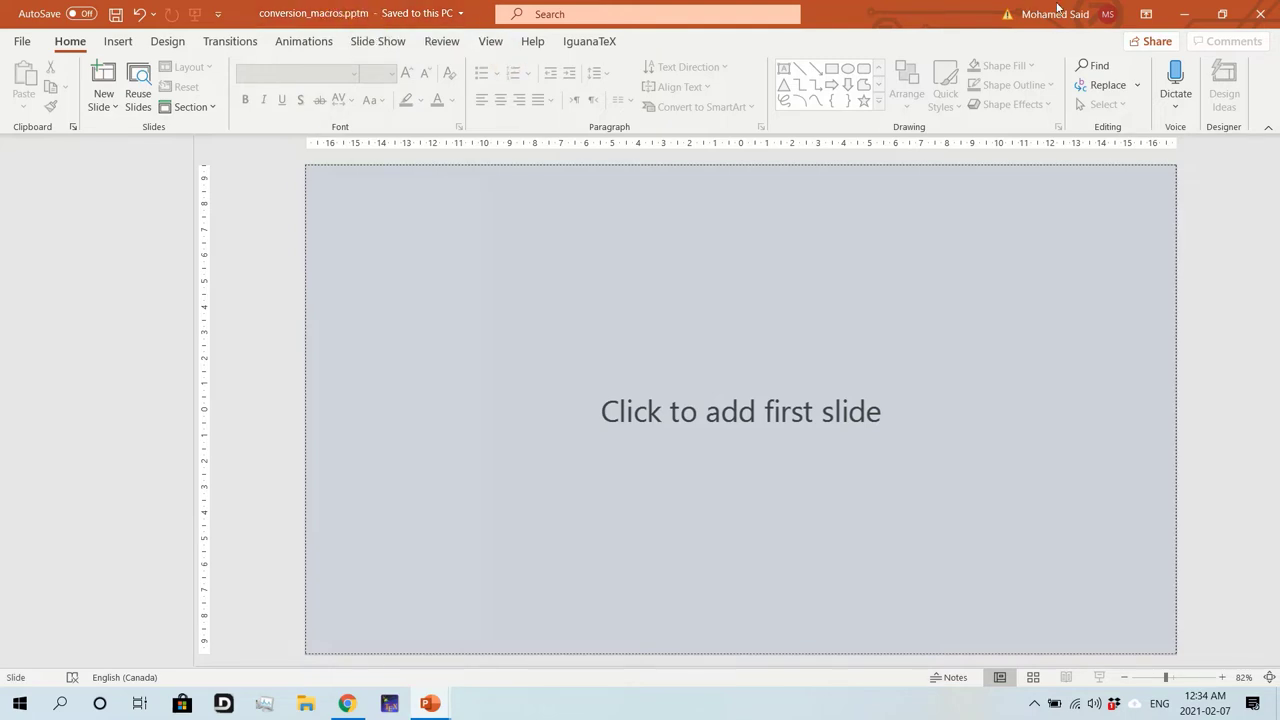
{"action": "left_click", "coordinate": [1182, 20]}
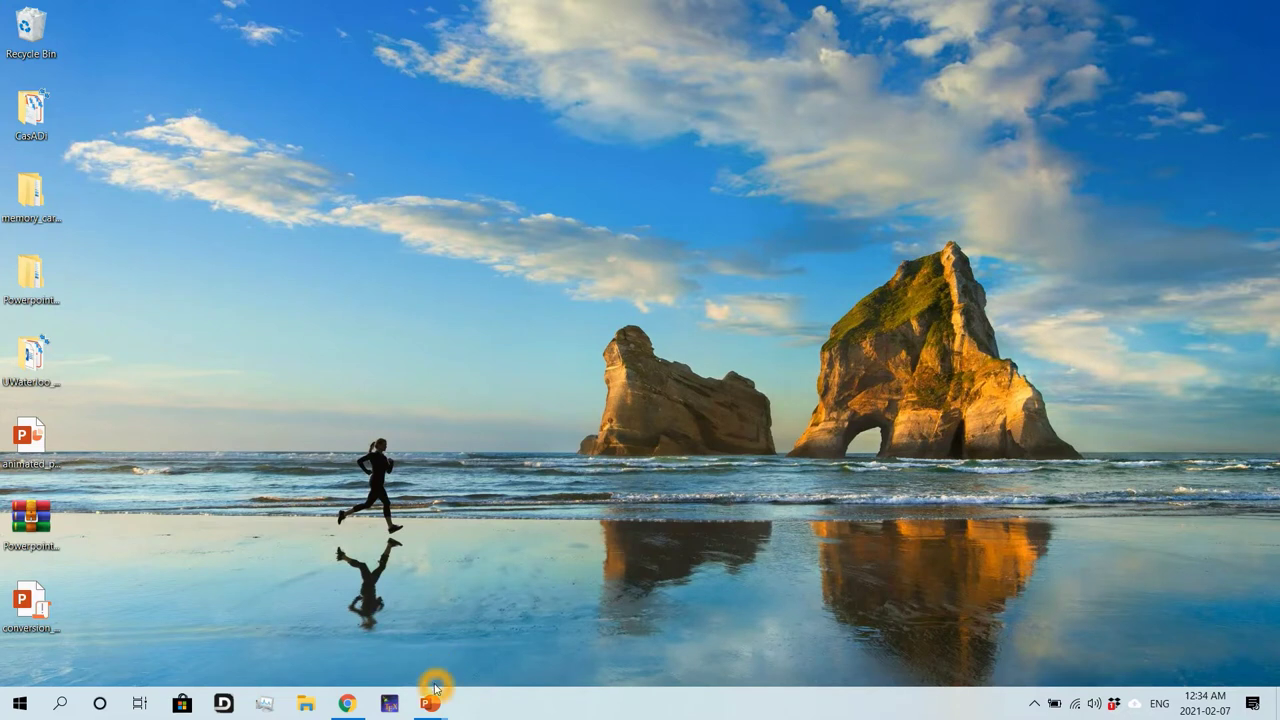
{"action": "left_click", "coordinate": [32, 603]}
Bring up animated_presentation_sample_2 and select its title slide
{"action": "mouse_move", "coordinate": [430, 703]}
{"action": "left_click", "coordinate": [362, 659]}
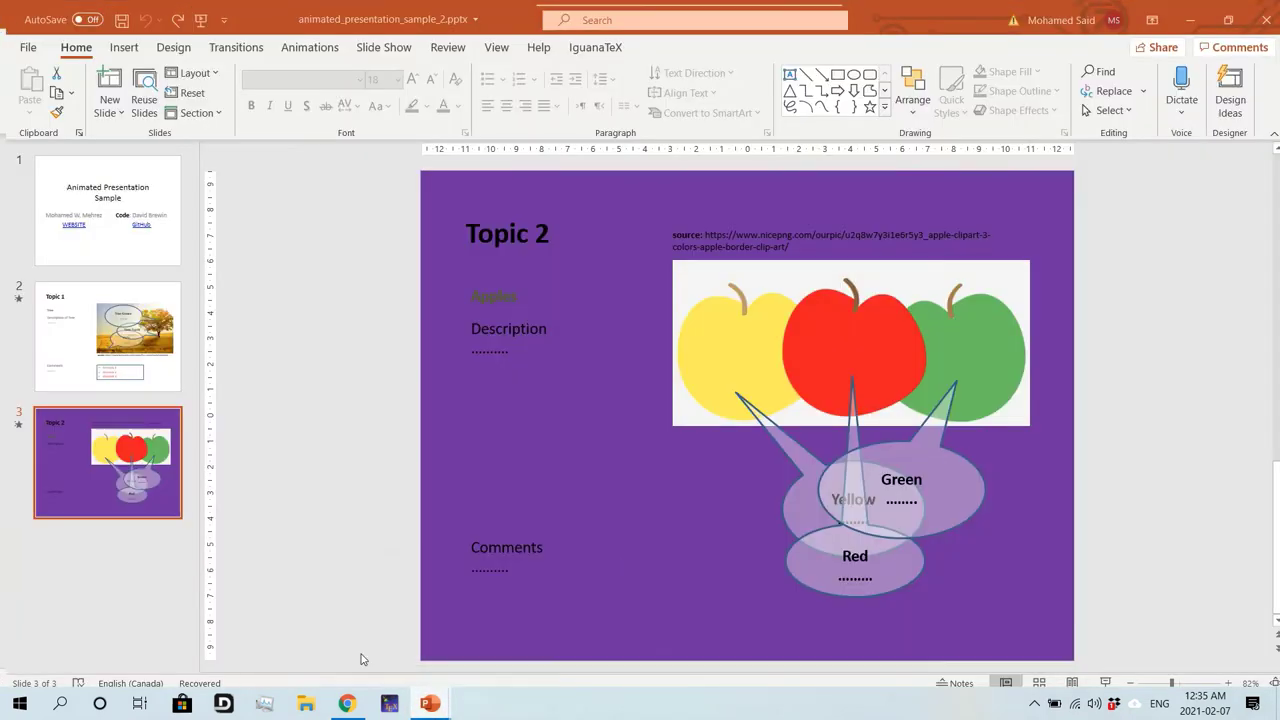
{"action": "left_click", "coordinate": [104, 236]}
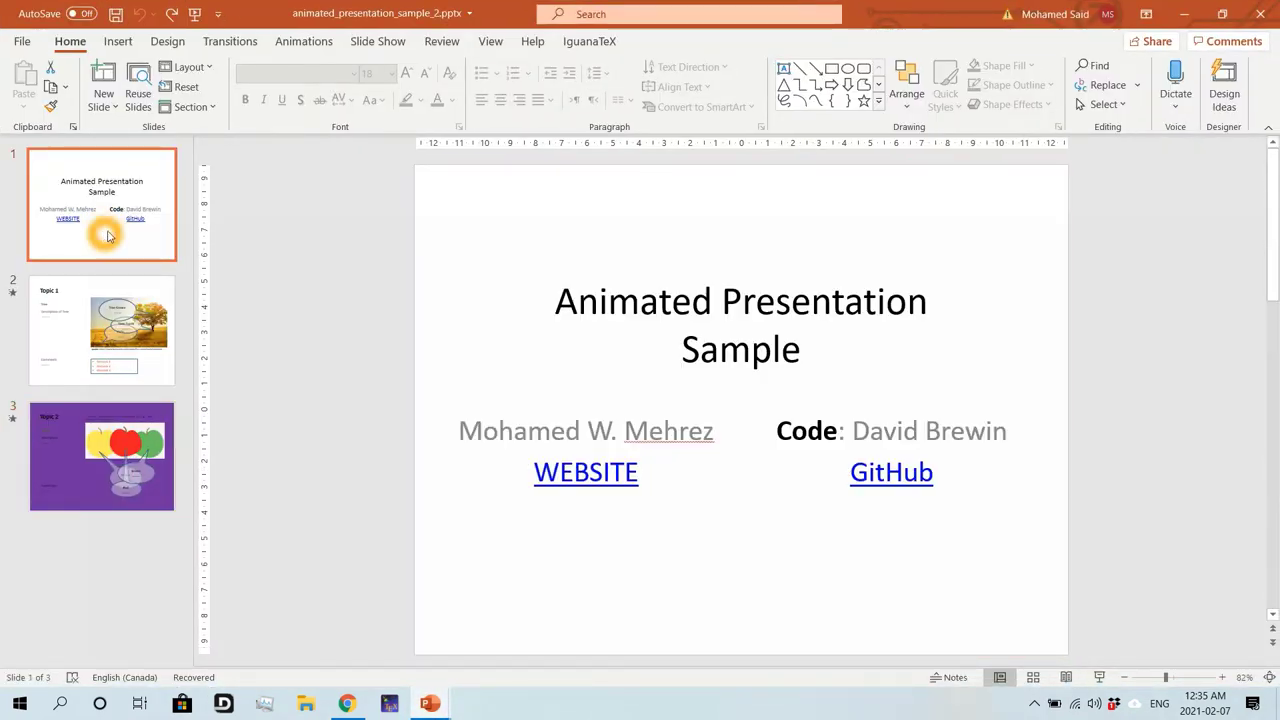
In View > Macros, take macros from conversion_macros.pptm and run PrintToPDF
{"action": "left_click", "coordinate": [490, 42]}
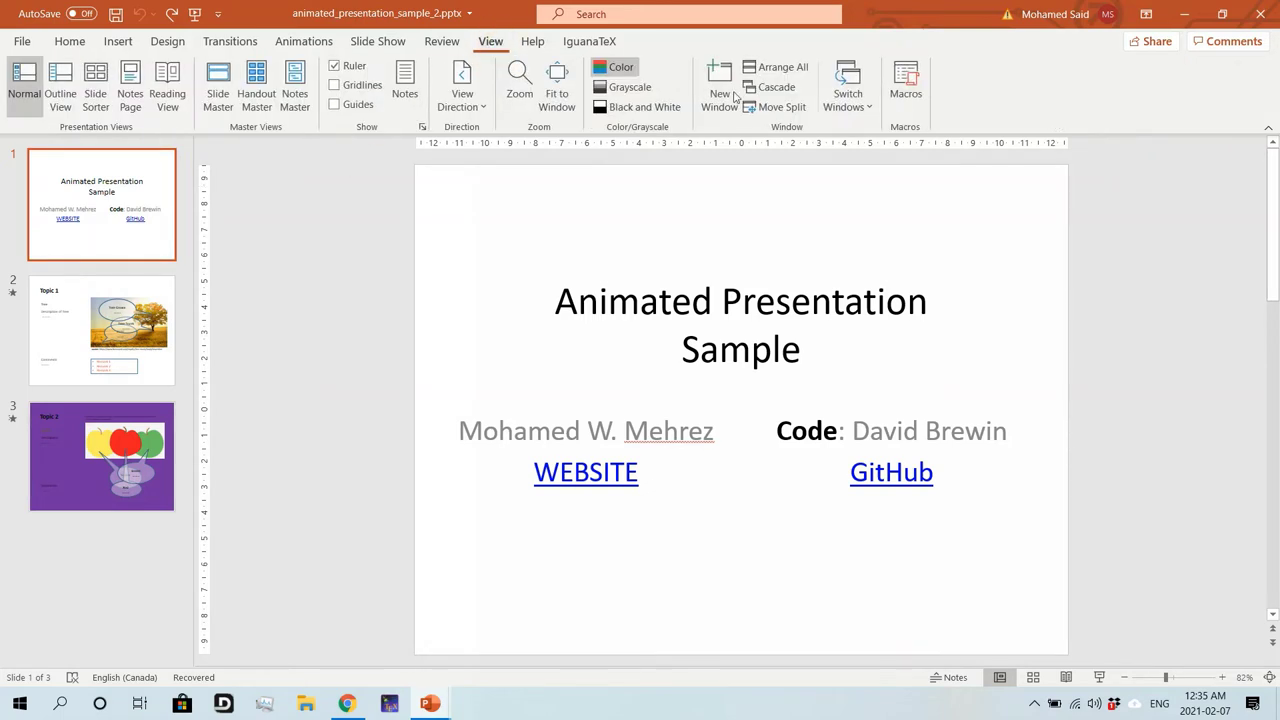
{"action": "left_click", "coordinate": [906, 88]}
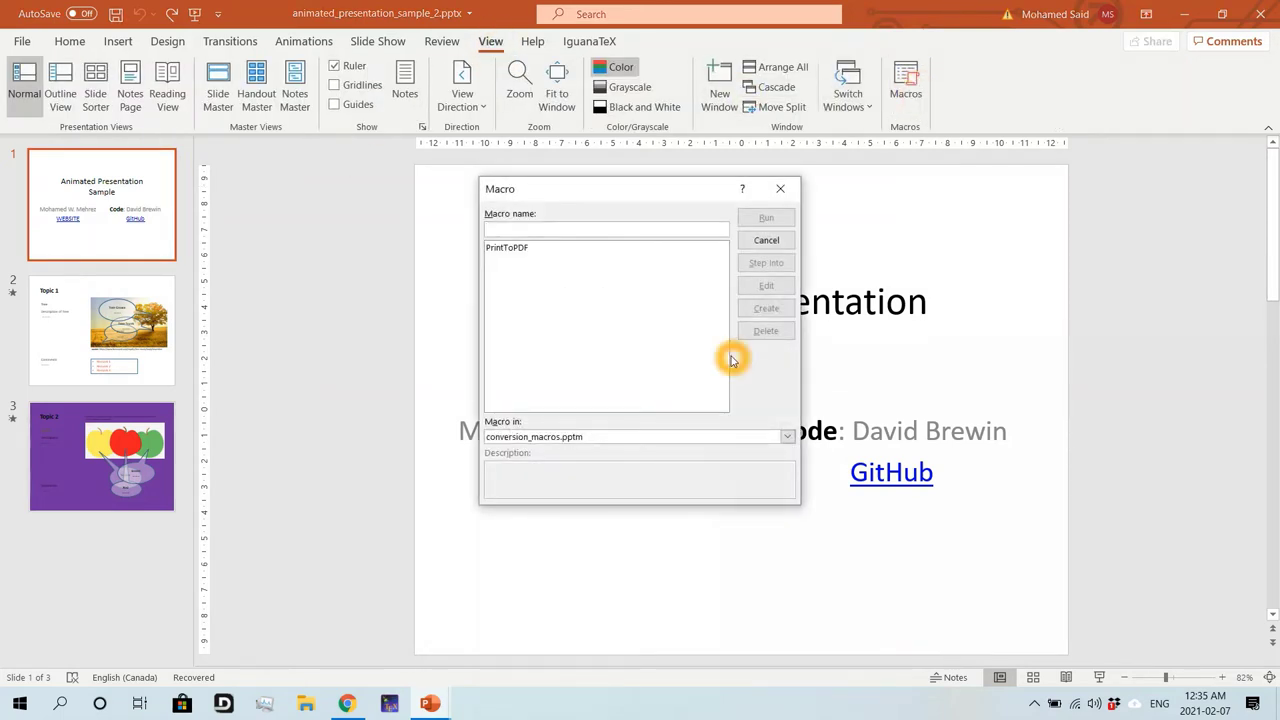
{"action": "left_click", "coordinate": [662, 438]}
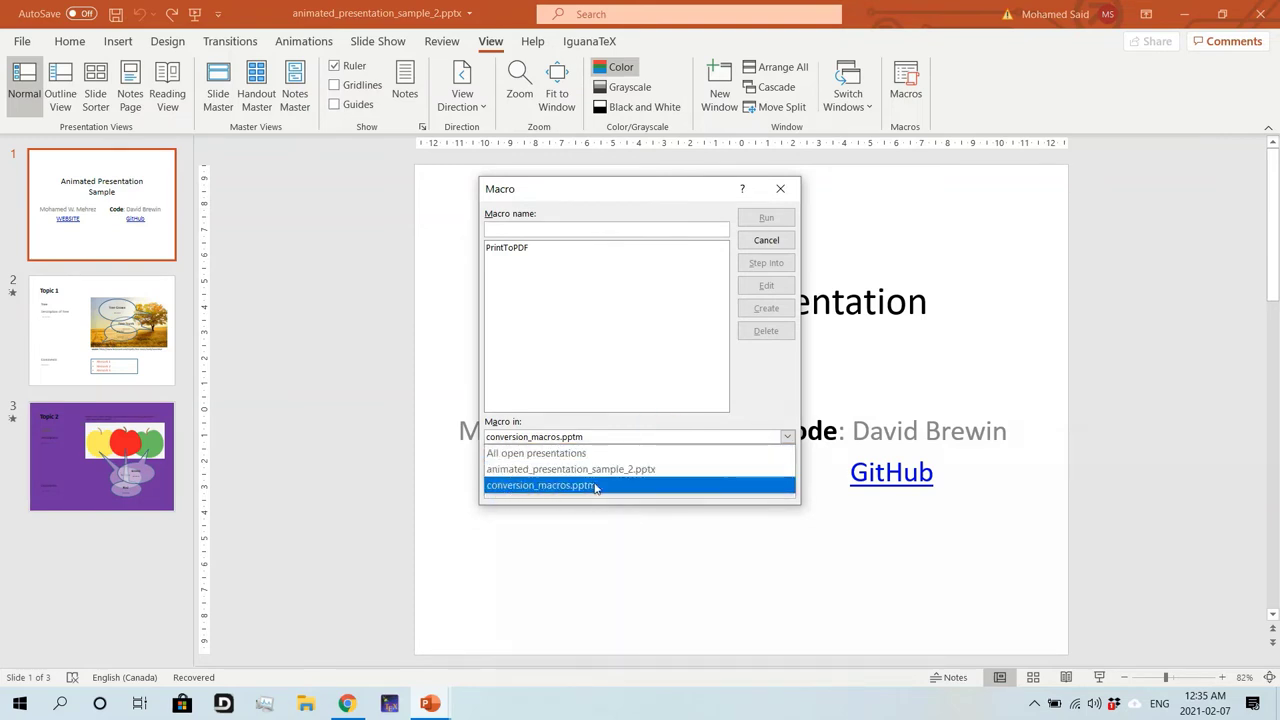
{"action": "left_click_drag", "start_coordinate": [596, 487], "coordinate": [580, 489]}
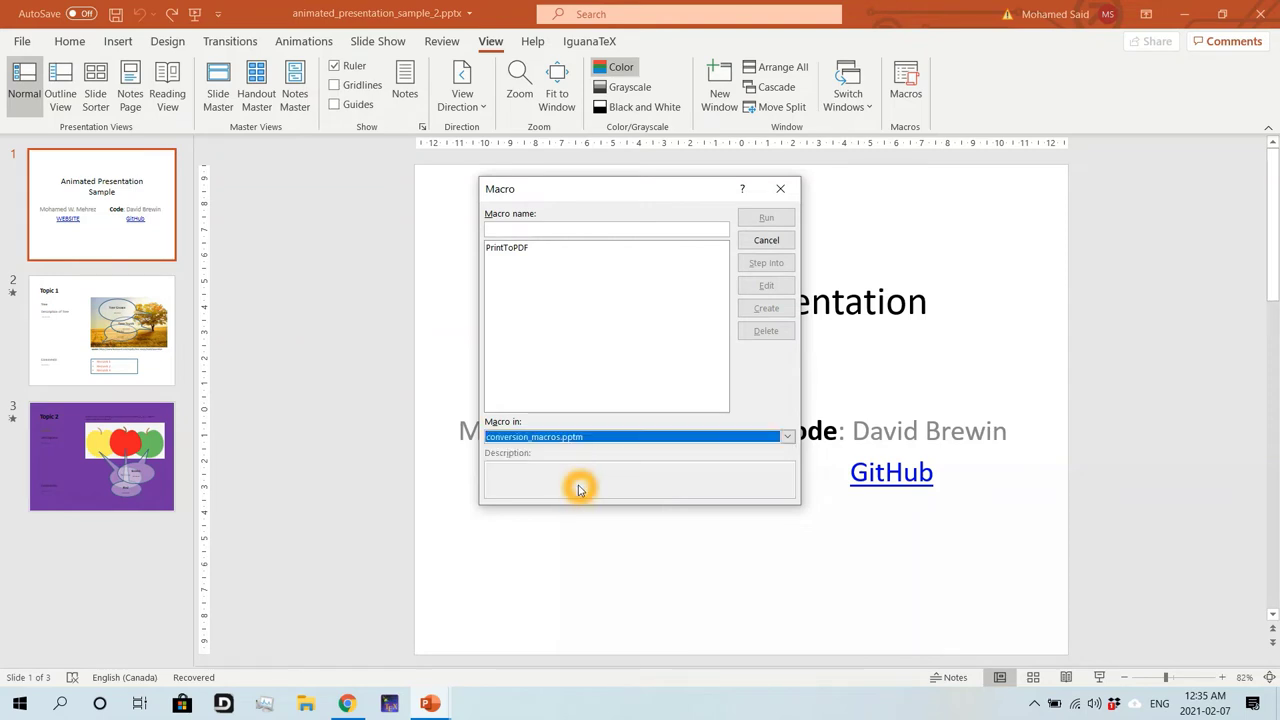
{"action": "left_click", "coordinate": [604, 439]}
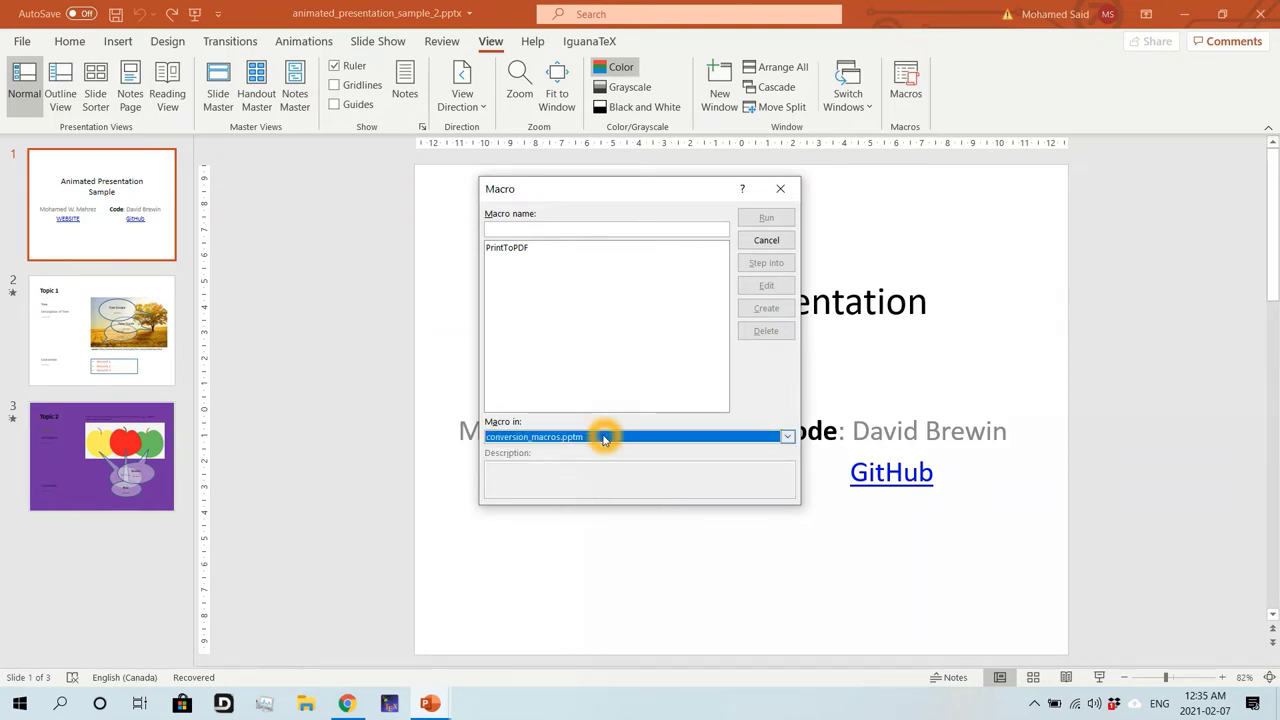
{"action": "left_click", "coordinate": [528, 261]}
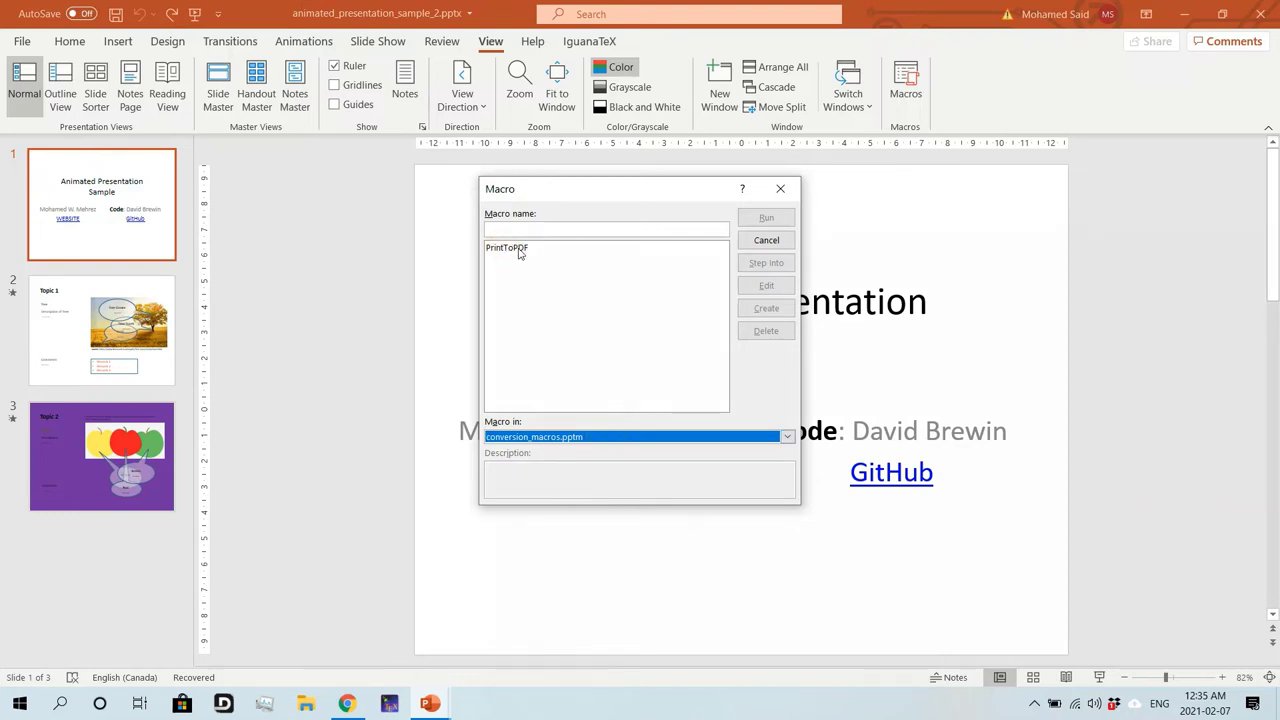
{"action": "left_click", "coordinate": [538, 249]}
{"action": "left_click", "coordinate": [603, 323]}
{"action": "left_click", "coordinate": [517, 249]}
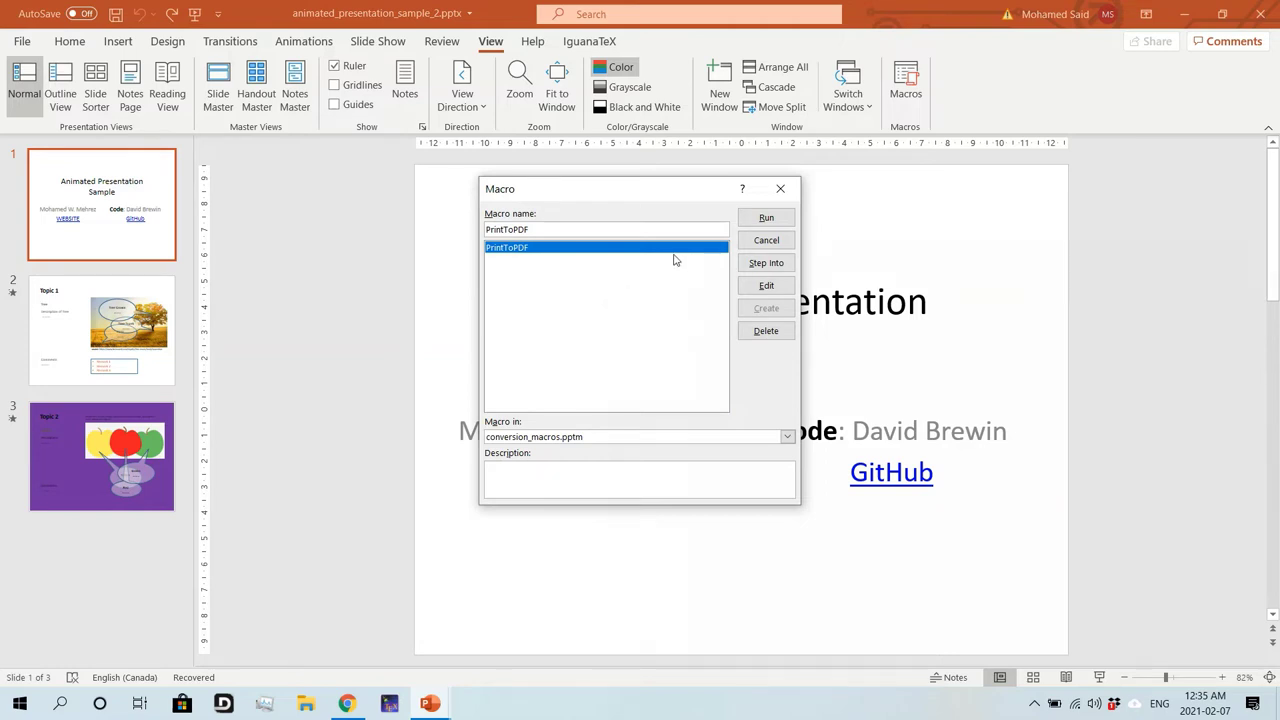
{"action": "left_click", "coordinate": [623, 249]}
{"action": "left_click", "coordinate": [767, 222]}
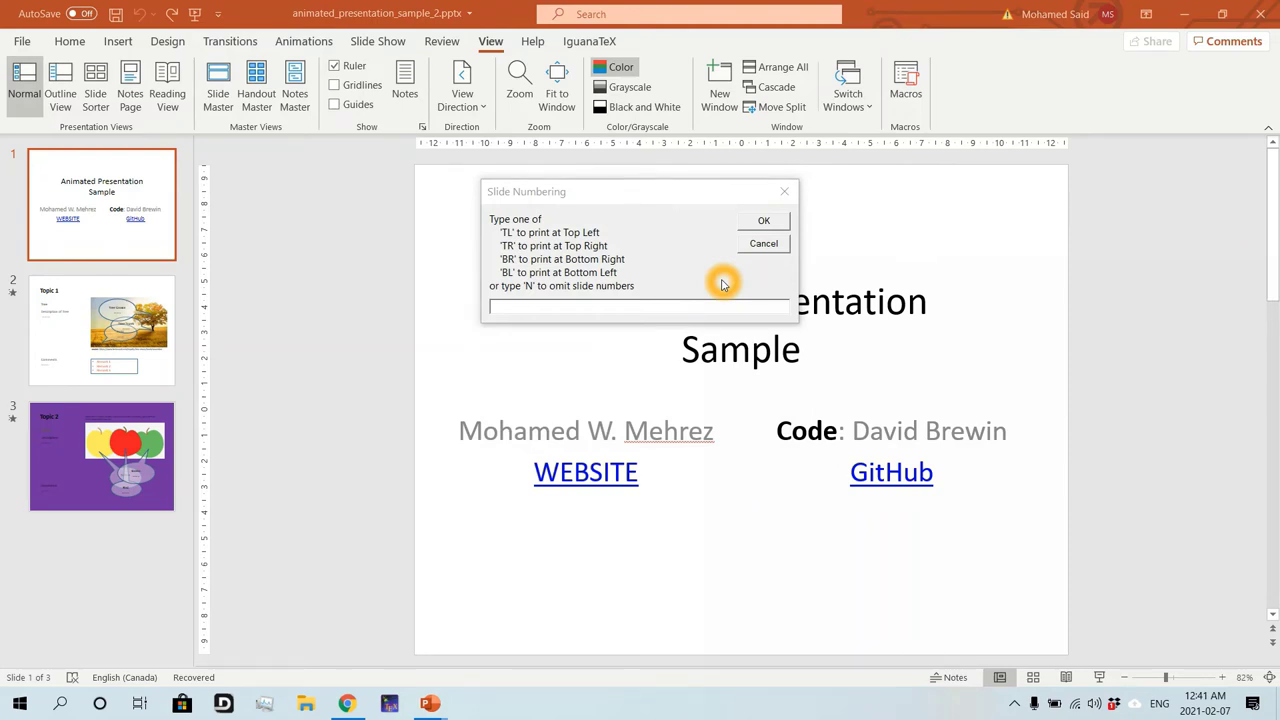
Enter BR in the Slide Numbering prompt for bottom-right numbers and confirm to build the slides
{"action": "left_click", "coordinate": [690, 285]}
{"action": "left_click", "coordinate": [693, 273]}
{"action": "left_click", "coordinate": [698, 280]}
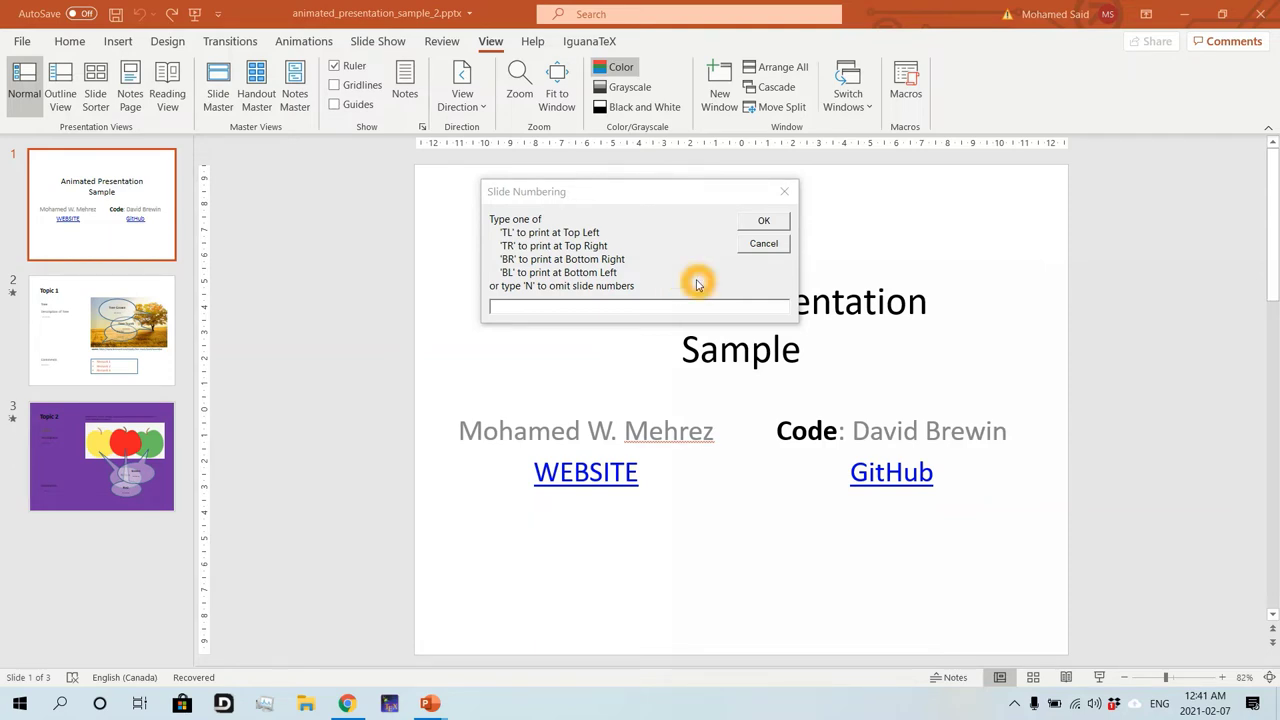
{"action": "left_click", "coordinate": [543, 263]}
{"action": "left_click", "coordinate": [582, 275]}
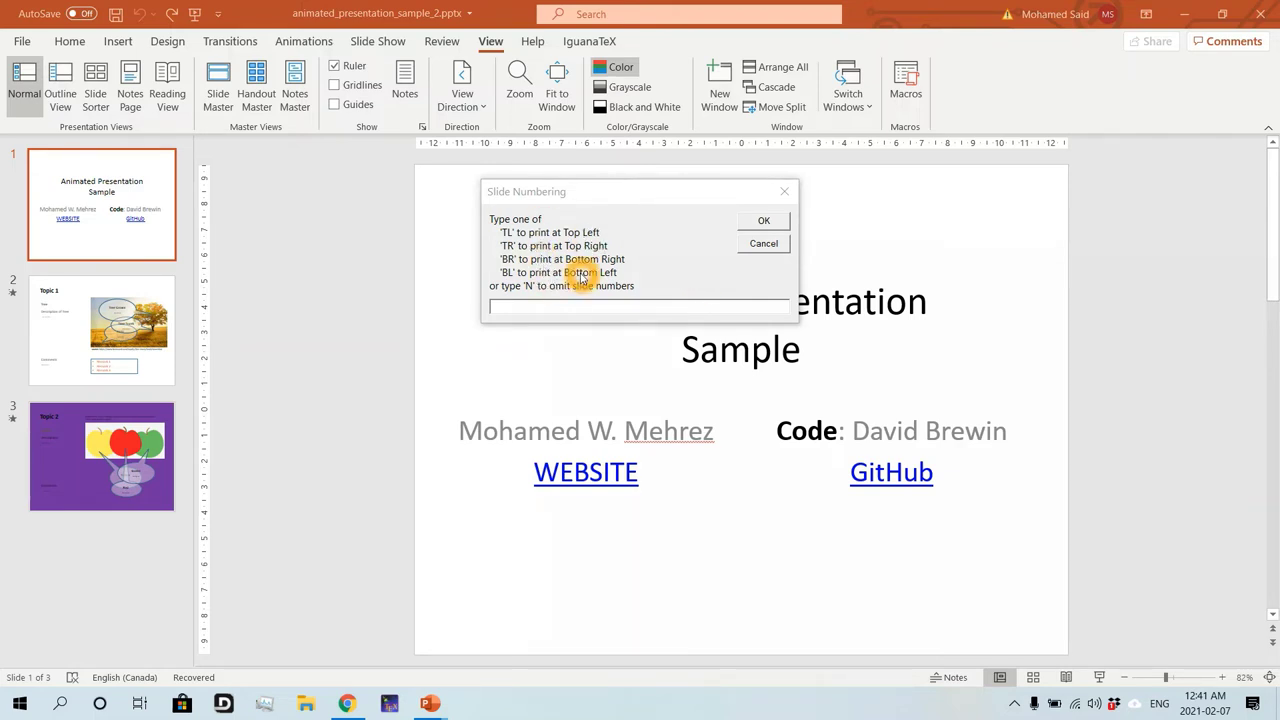
{"action": "left_click", "coordinate": [528, 264]}
{"action": "left_click", "coordinate": [549, 265]}
{"action": "left_click", "coordinate": [586, 265]}
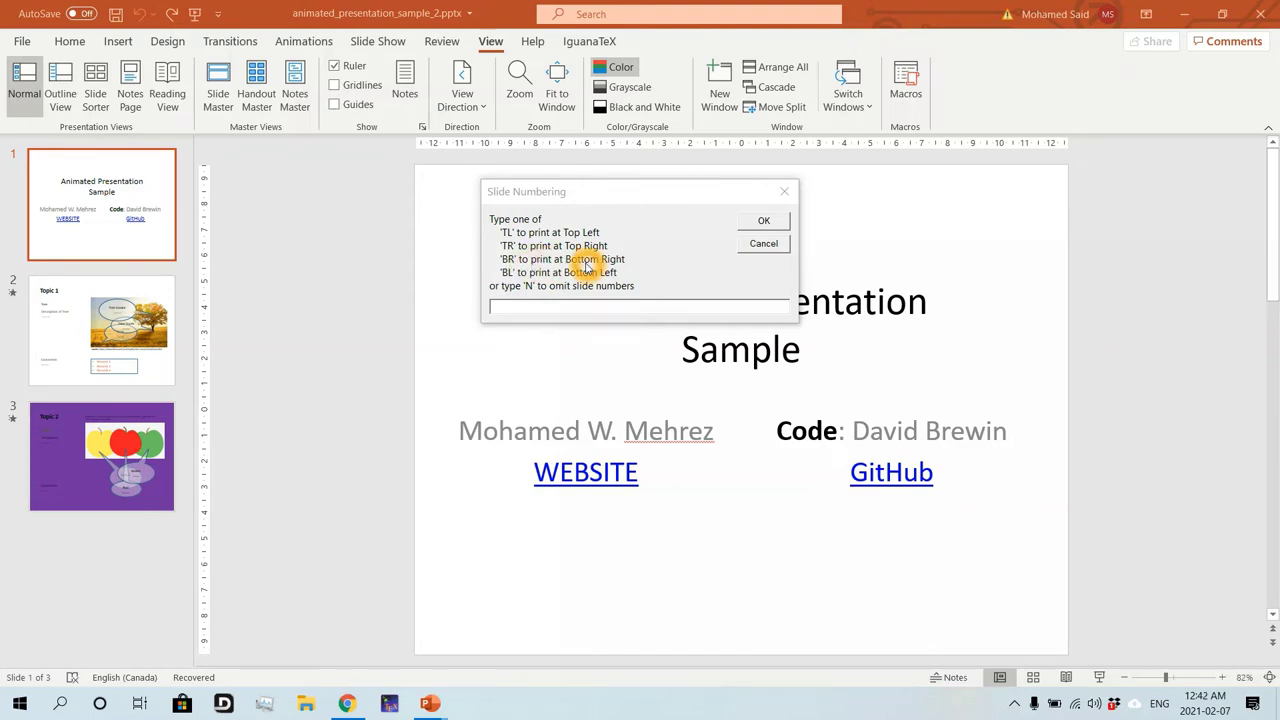
{"action": "left_click", "coordinate": [624, 270]}
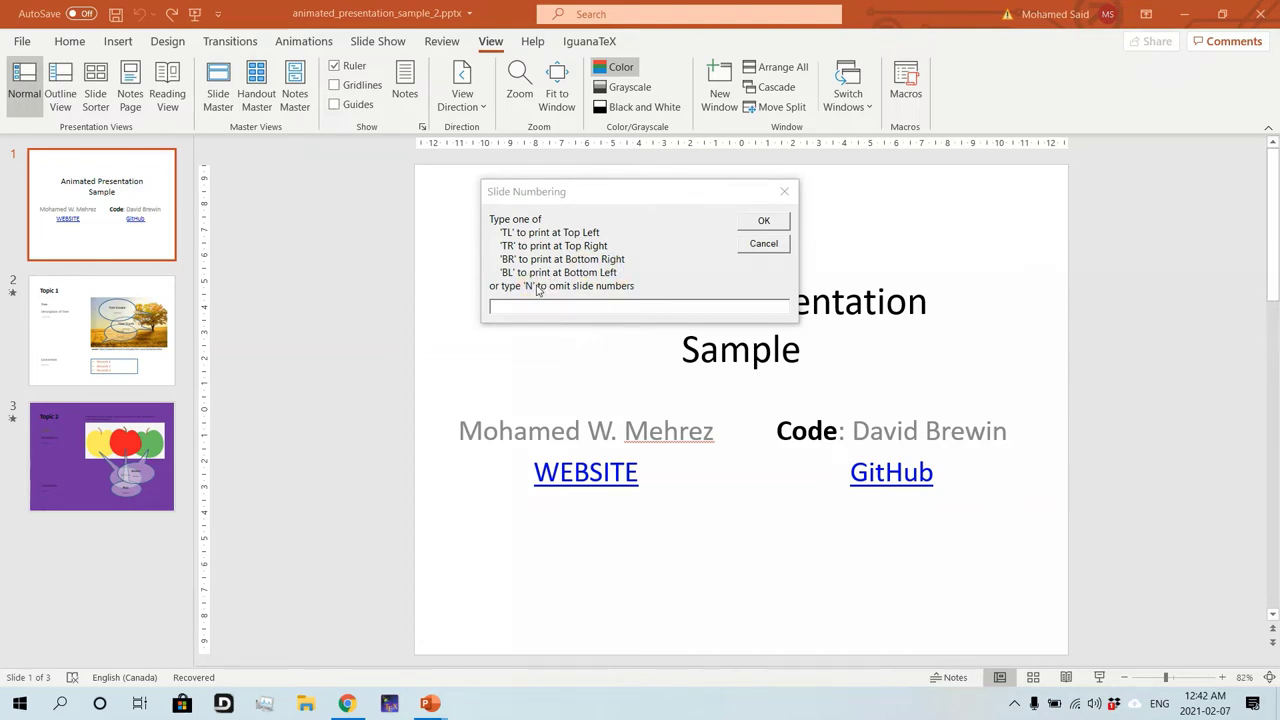
{"action": "left_click", "coordinate": [539, 289]}
{"action": "left_click", "coordinate": [539, 302]}
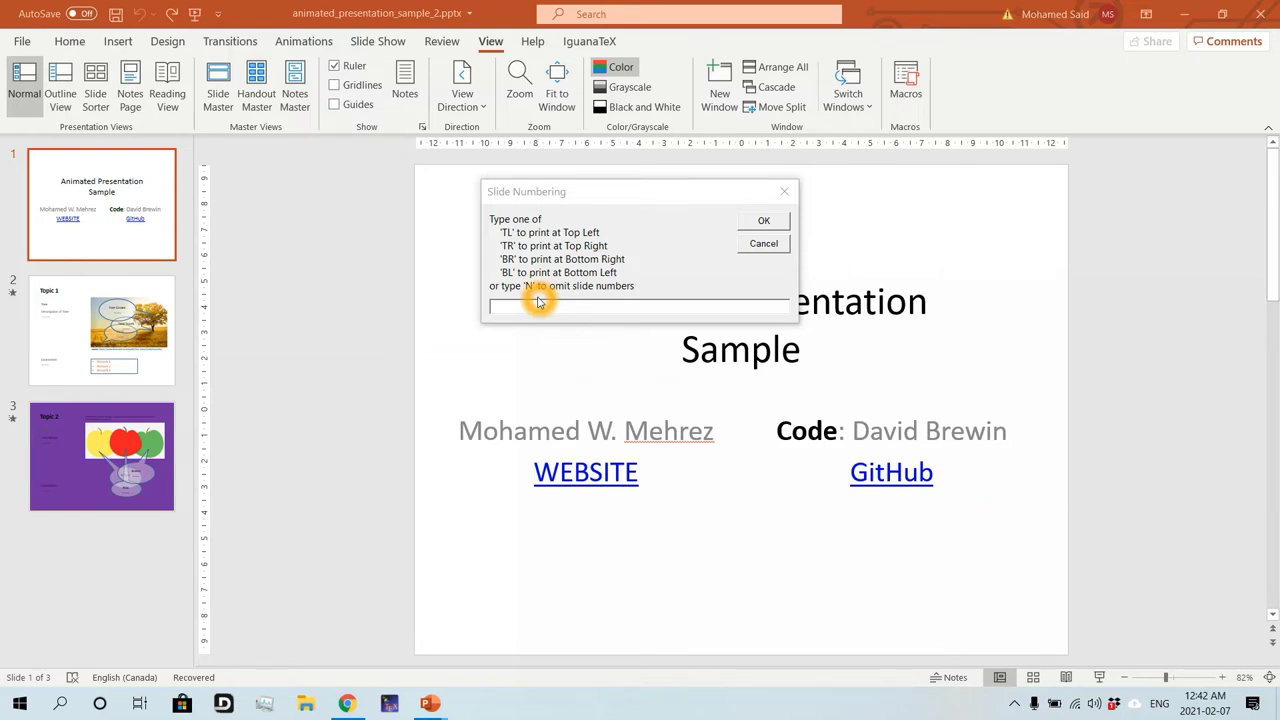
{"action": "left_click", "coordinate": [521, 307]}
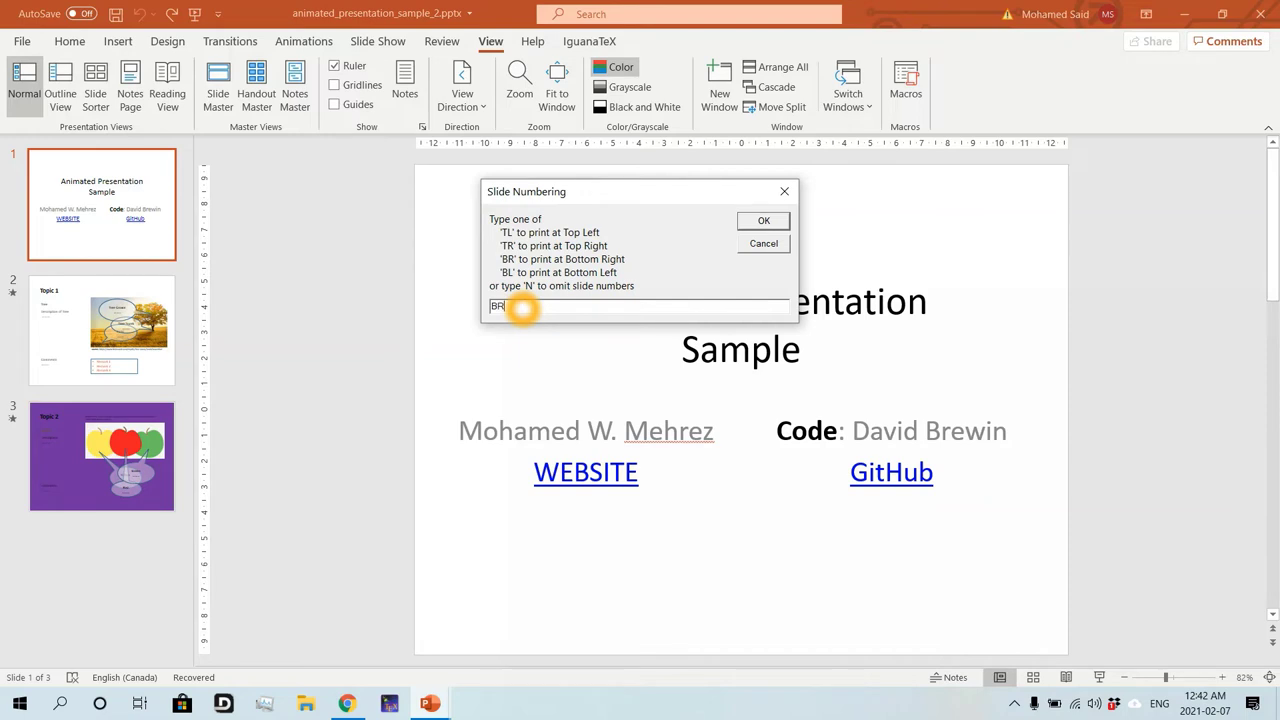
{"action": "left_click", "coordinate": [766, 221]}
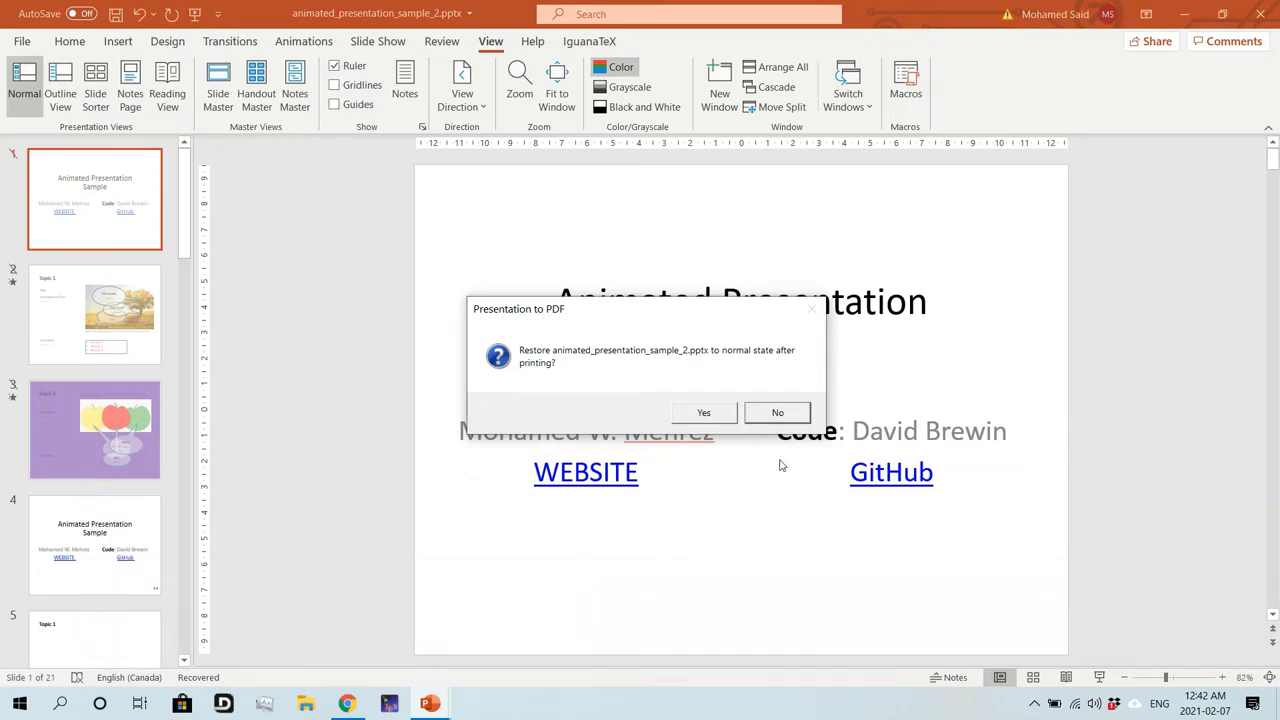
{"action": "left_click", "coordinate": [779, 413]}
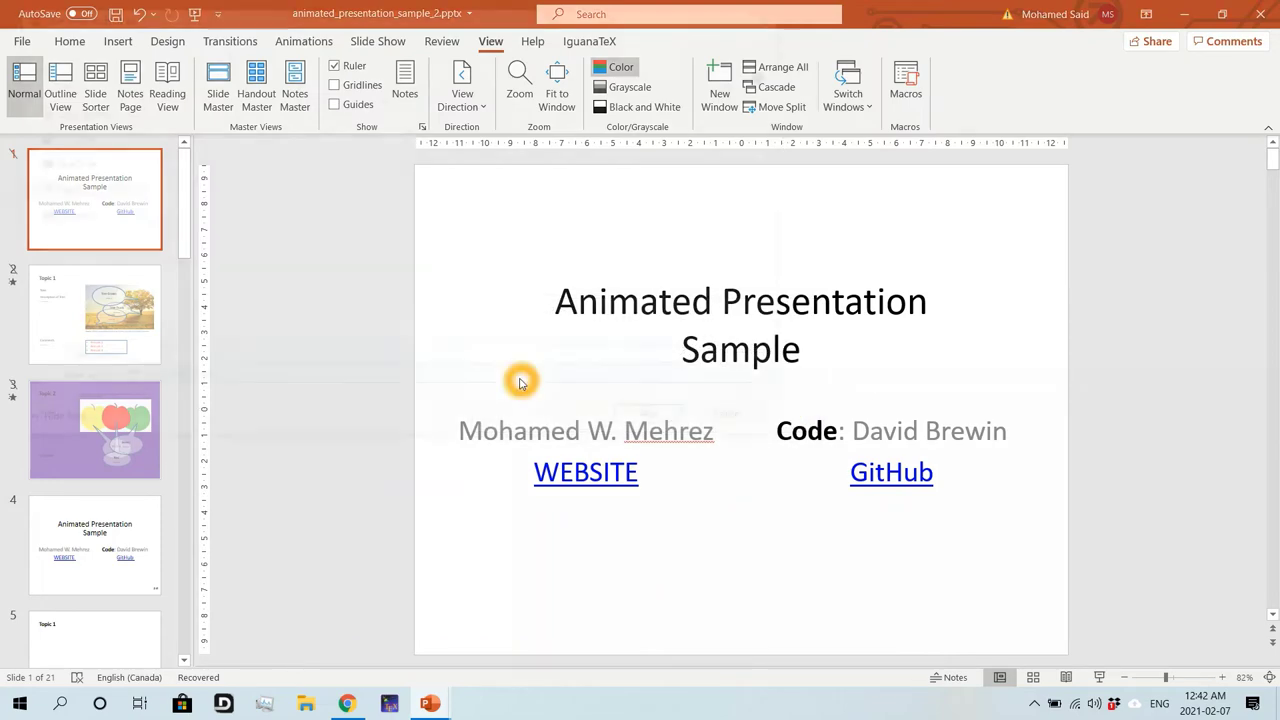
{"action": "left_click", "coordinate": [743, 423]}
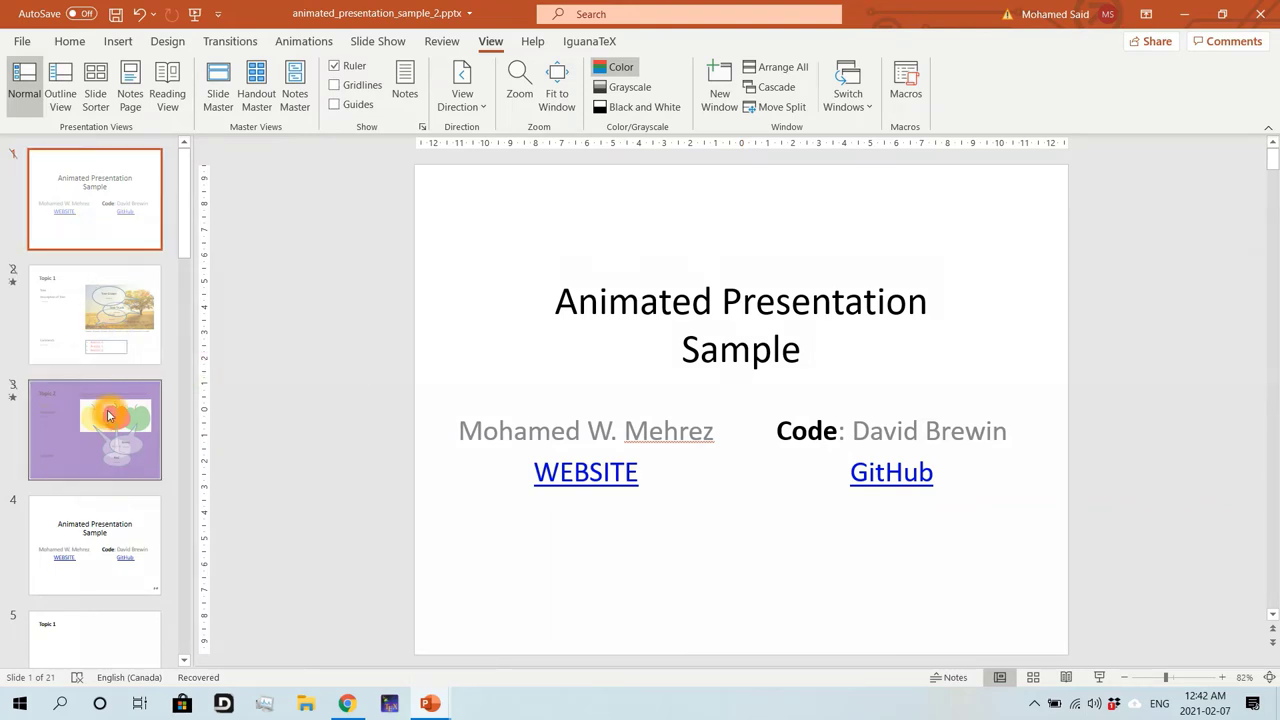
{"action": "scroll", "coordinate": [97, 277], "scroll_direction": "down", "scroll_amount": 5}
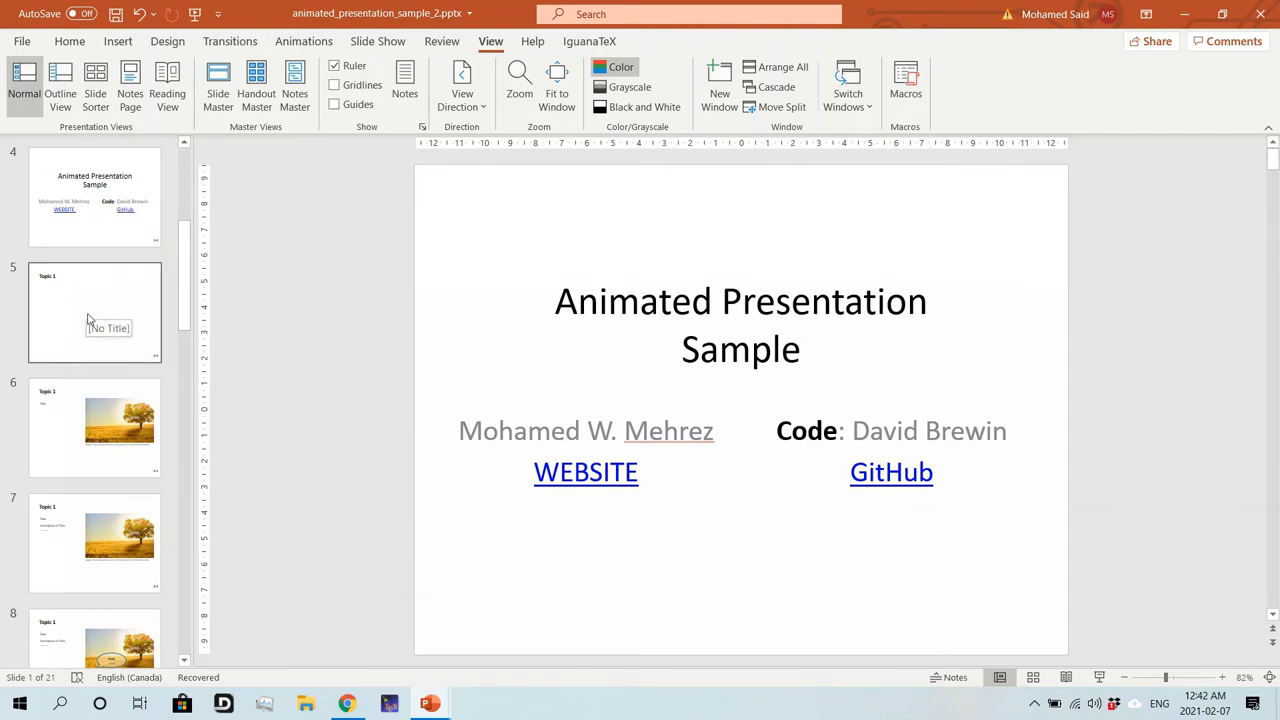
{"action": "left_click", "coordinate": [91, 328]}
{"action": "left_click", "coordinate": [102, 213]}
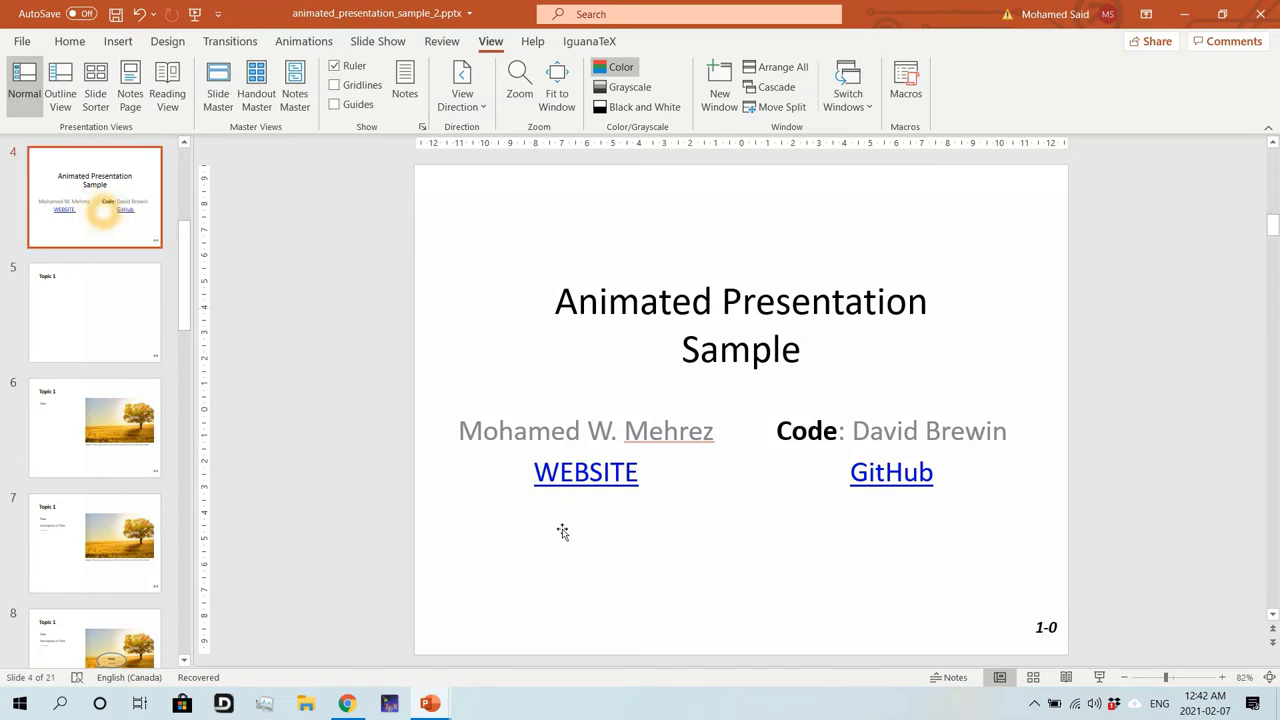
{"action": "left_click", "coordinate": [1035, 637]}
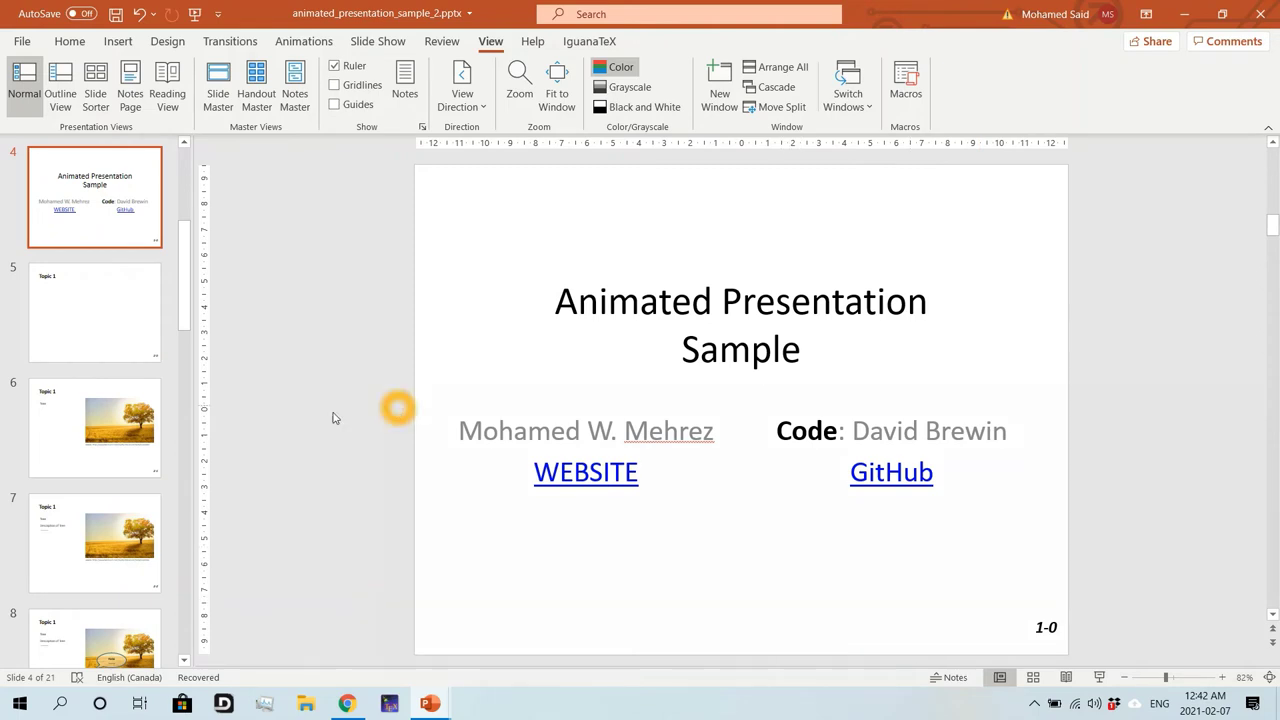
{"action": "left_click", "coordinate": [116, 446]}
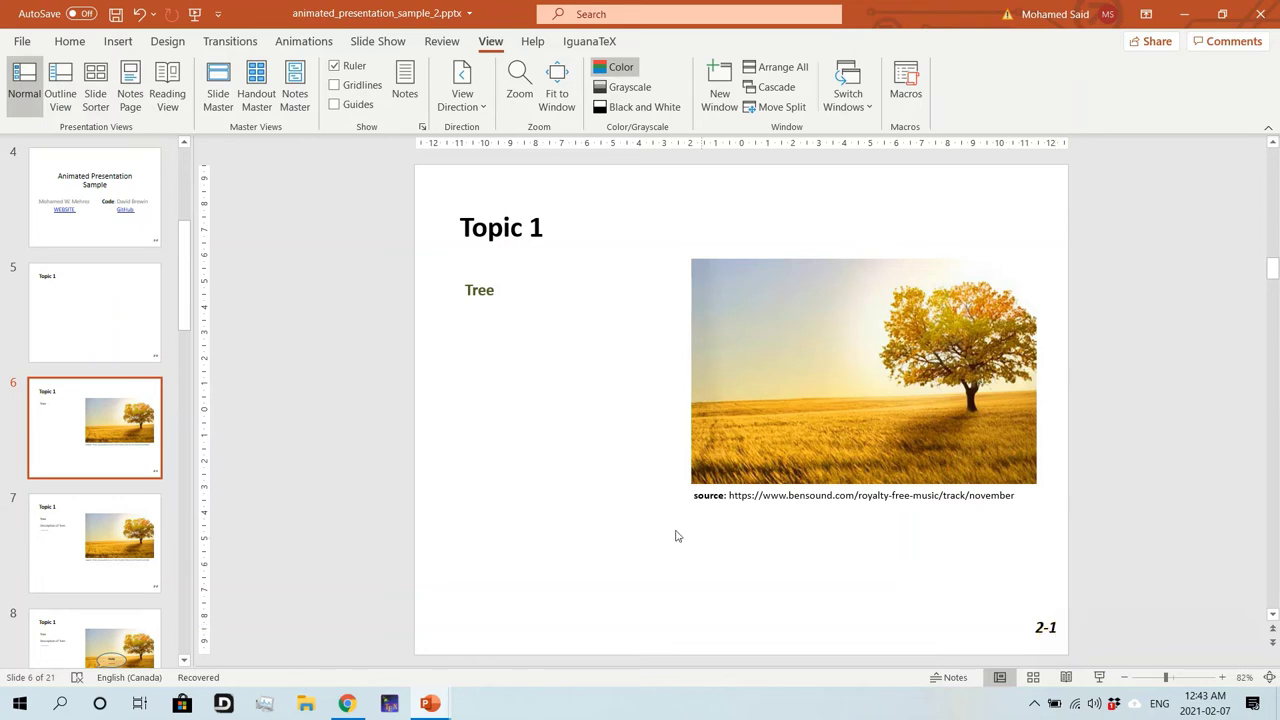
{"action": "scroll", "coordinate": [105, 458], "scroll_direction": "down", "scroll_amount": 1}
{"action": "scroll", "coordinate": [107, 457], "scroll_direction": "down", "scroll_amount": 5}
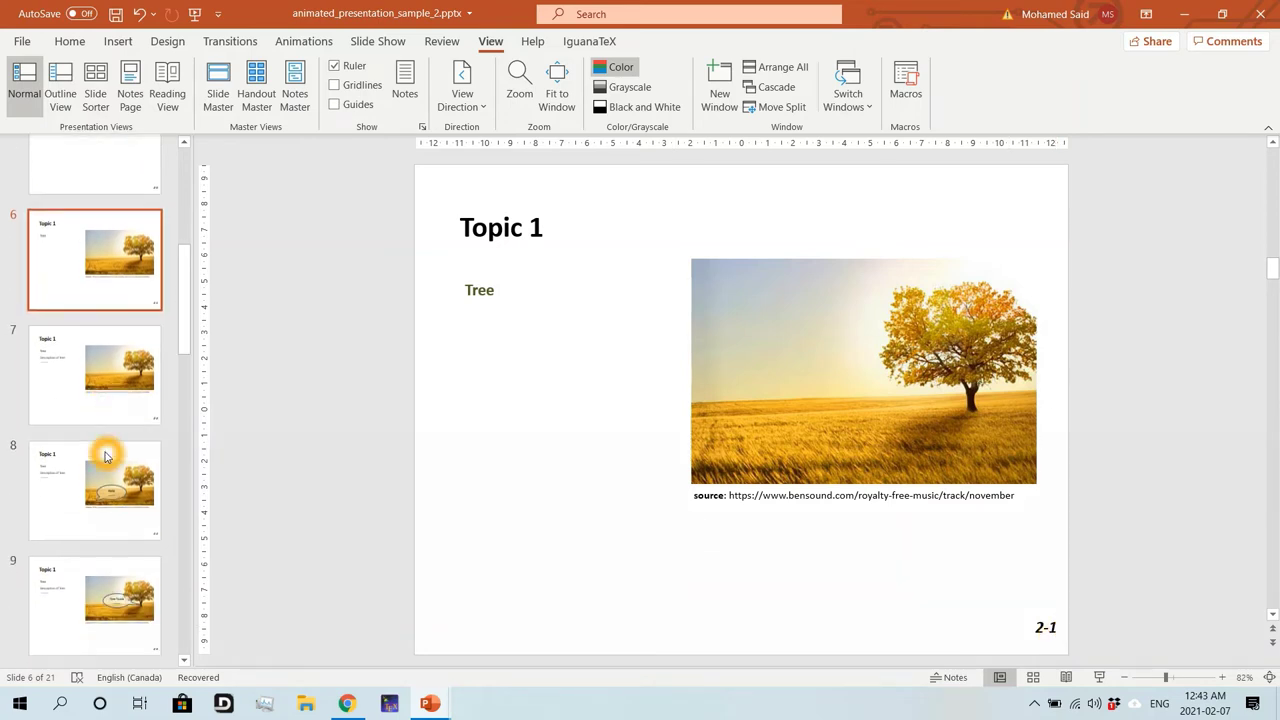
{"action": "scroll", "coordinate": [107, 457], "scroll_direction": "down", "scroll_amount": 6}
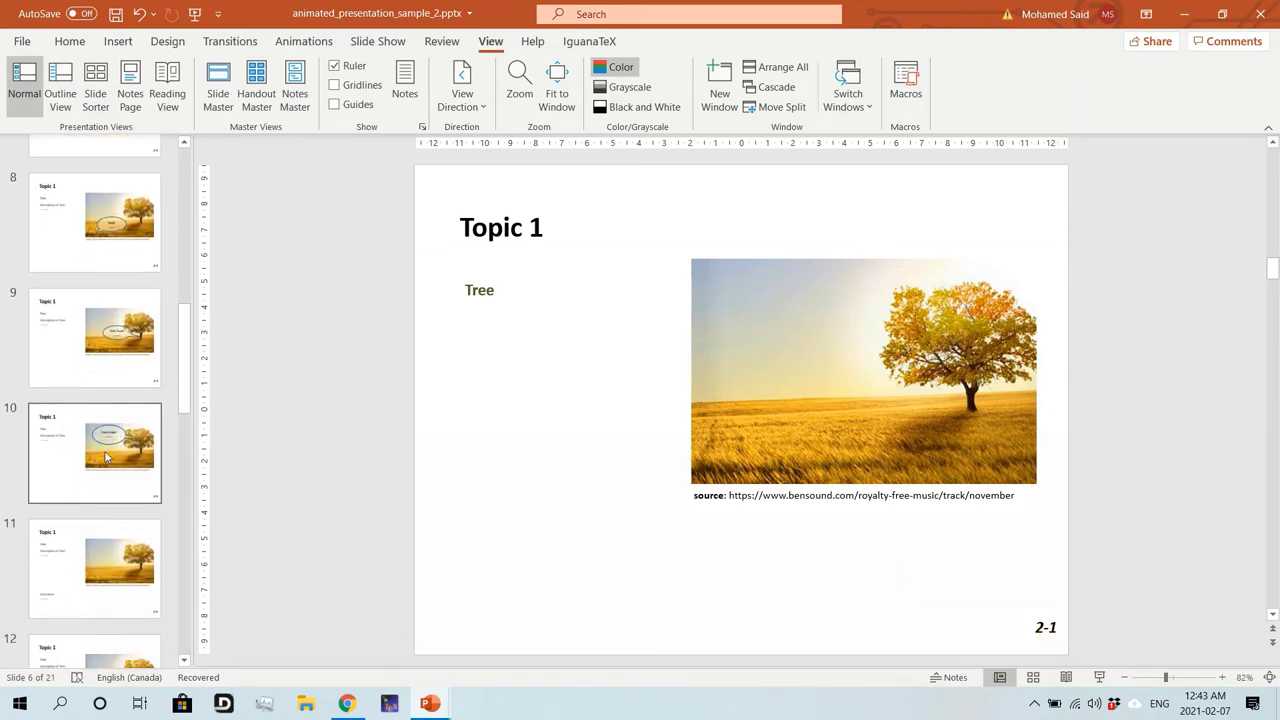
{"action": "right_click", "coordinate": [107, 454]}
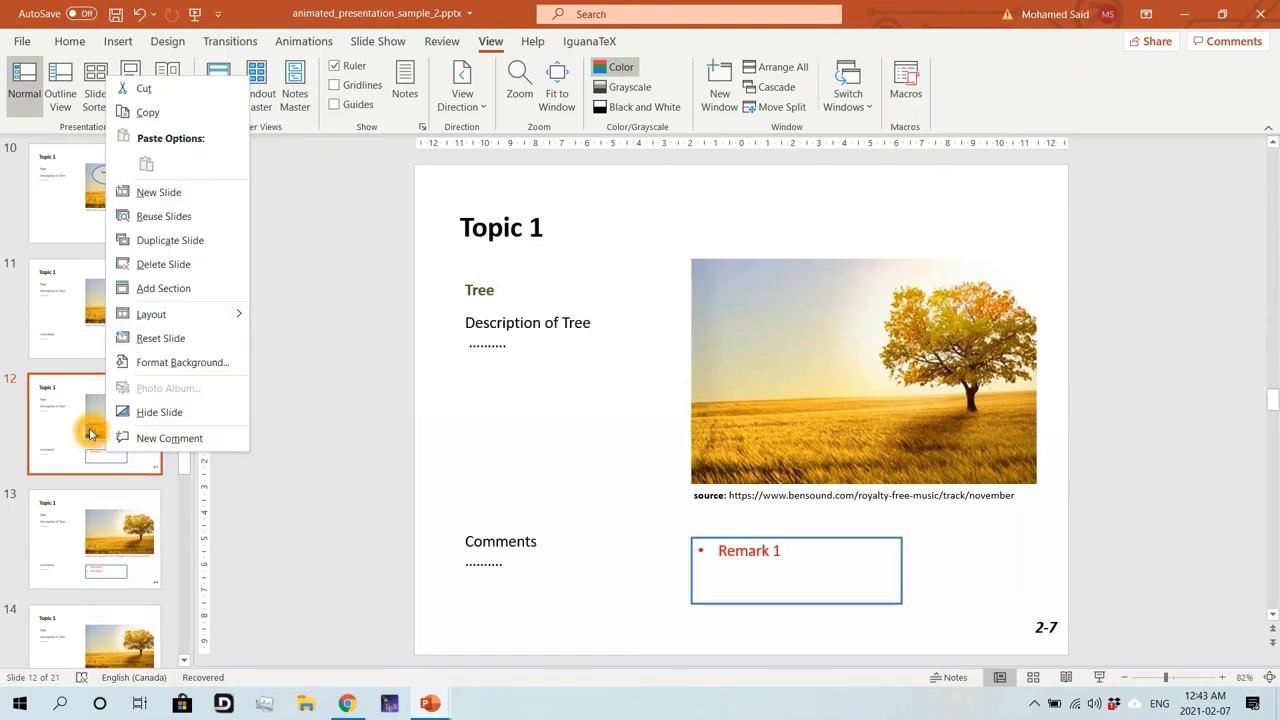
{"action": "left_click", "coordinate": [105, 440]}
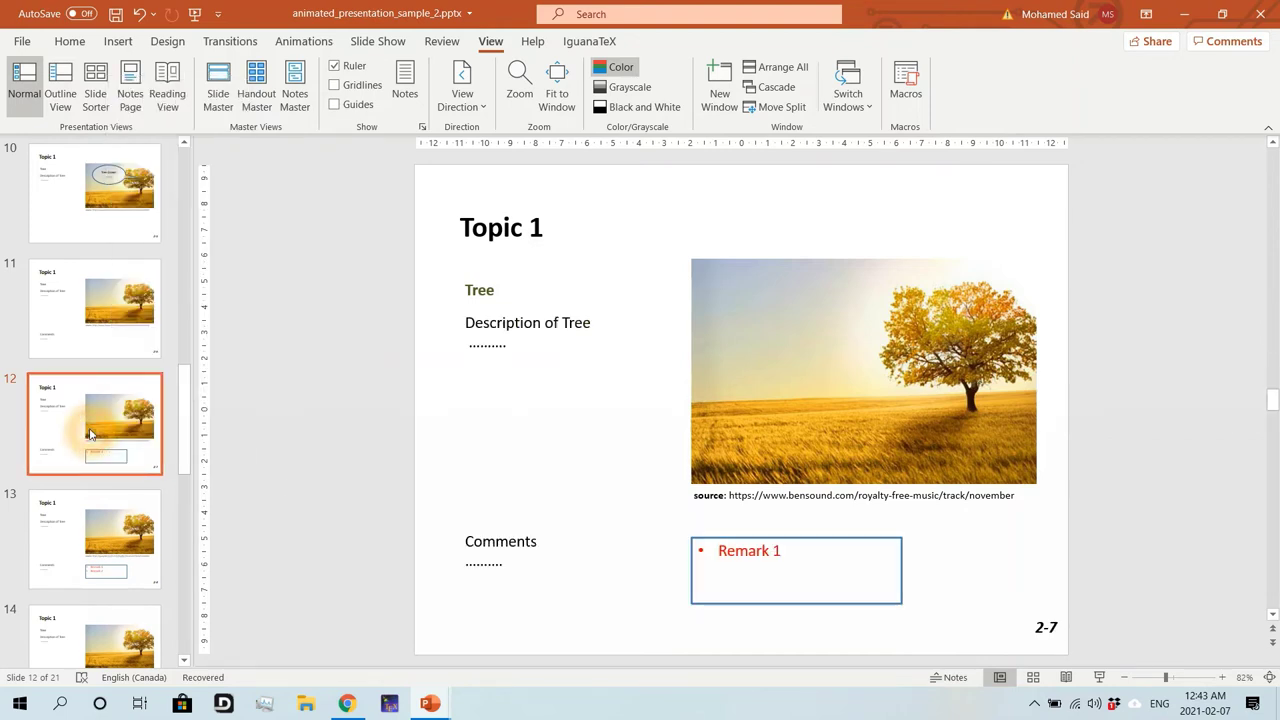
{"action": "left_click", "coordinate": [709, 573]}
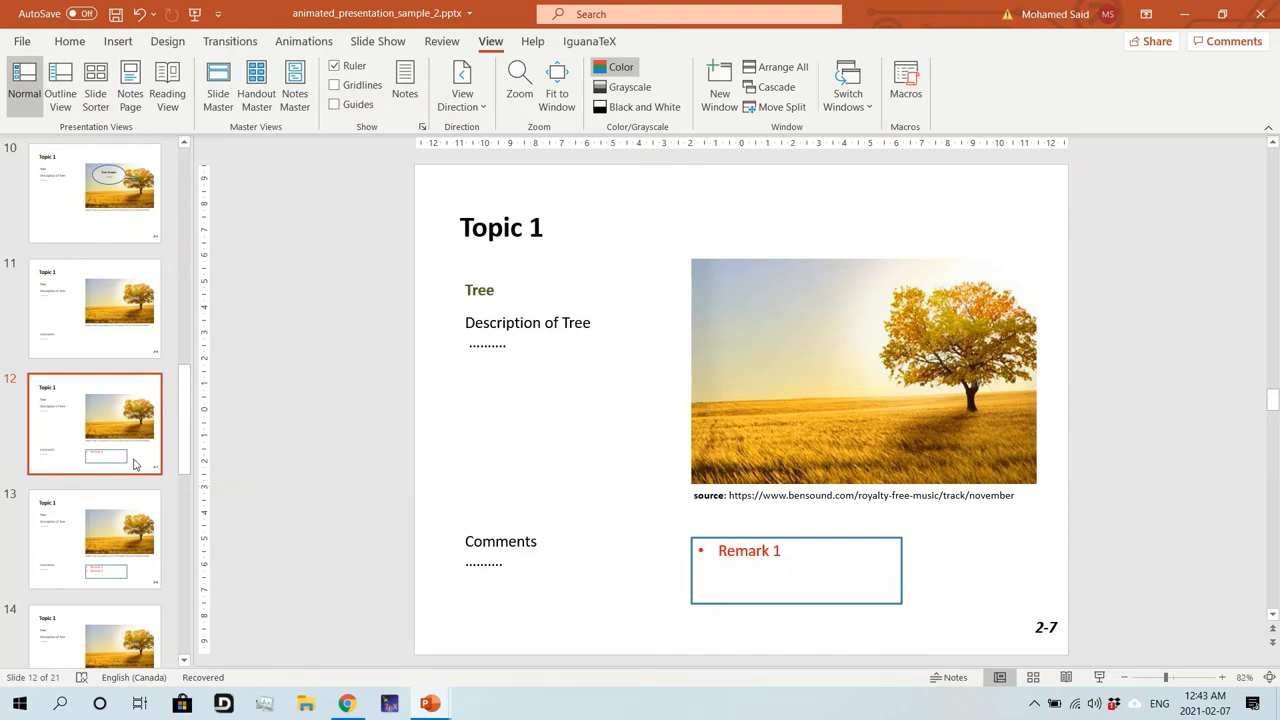
{"action": "left_click", "coordinate": [100, 443]}
{"action": "scroll", "coordinate": [100, 443], "scroll_direction": "down", "scroll_amount": 1}
{"action": "left_click", "coordinate": [100, 443]}
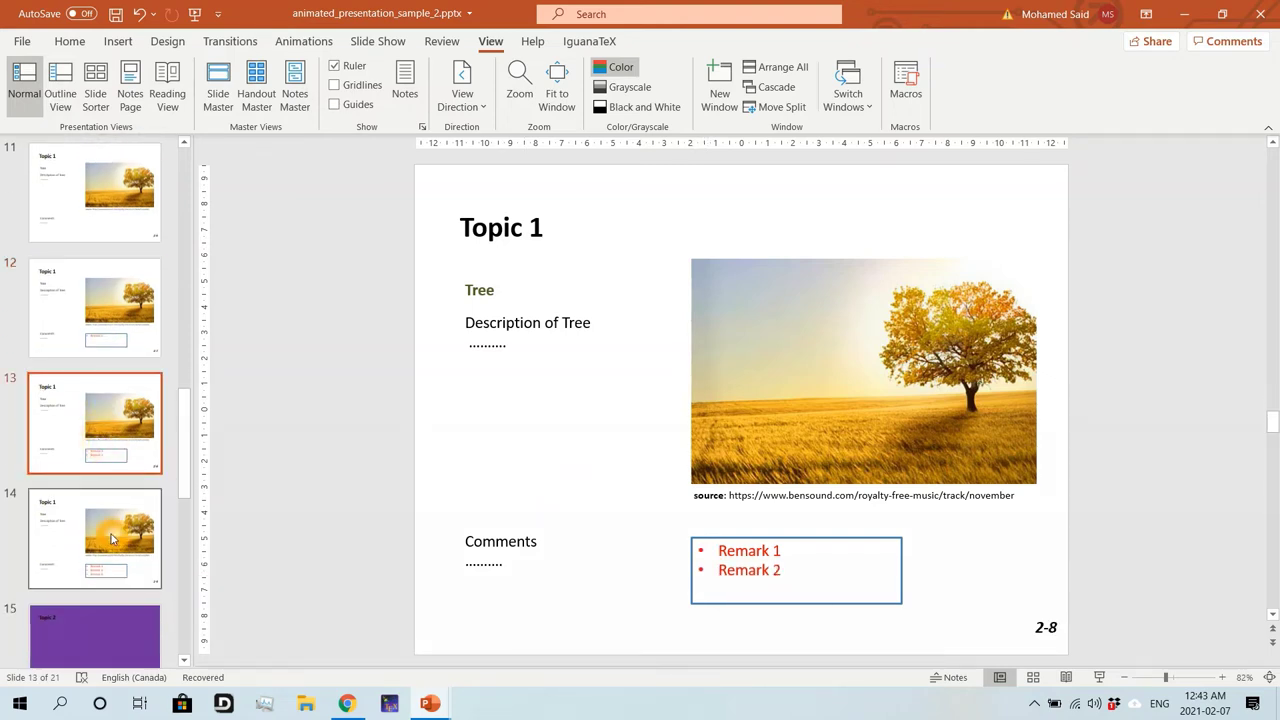
{"action": "left_click", "coordinate": [112, 539]}
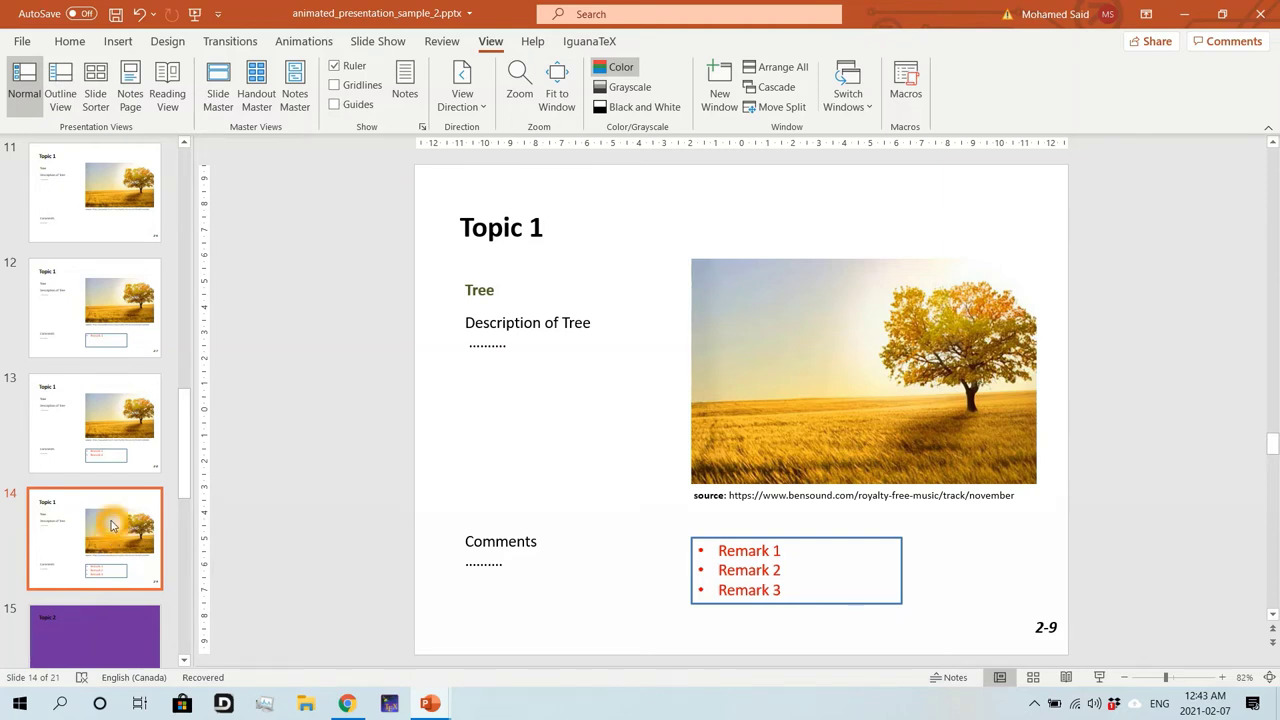
{"action": "scroll", "coordinate": [109, 528], "scroll_direction": "down", "scroll_amount": 3}
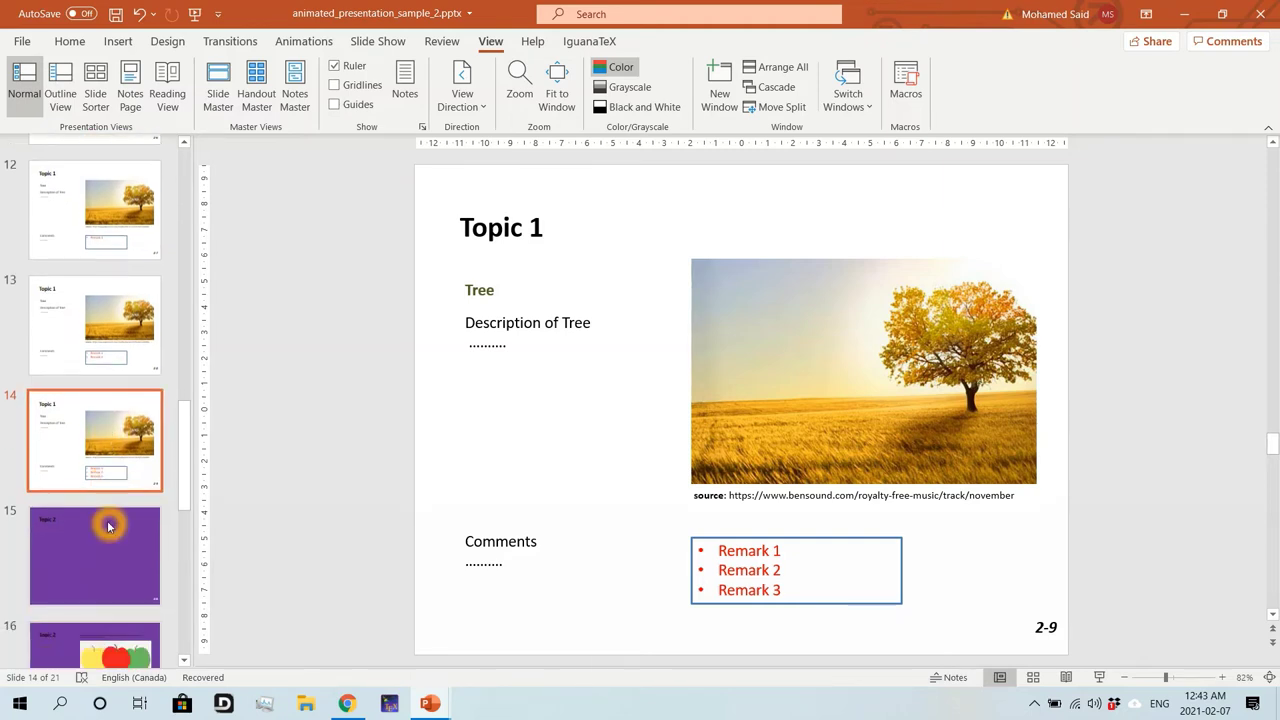
{"action": "left_click", "coordinate": [100, 530]}
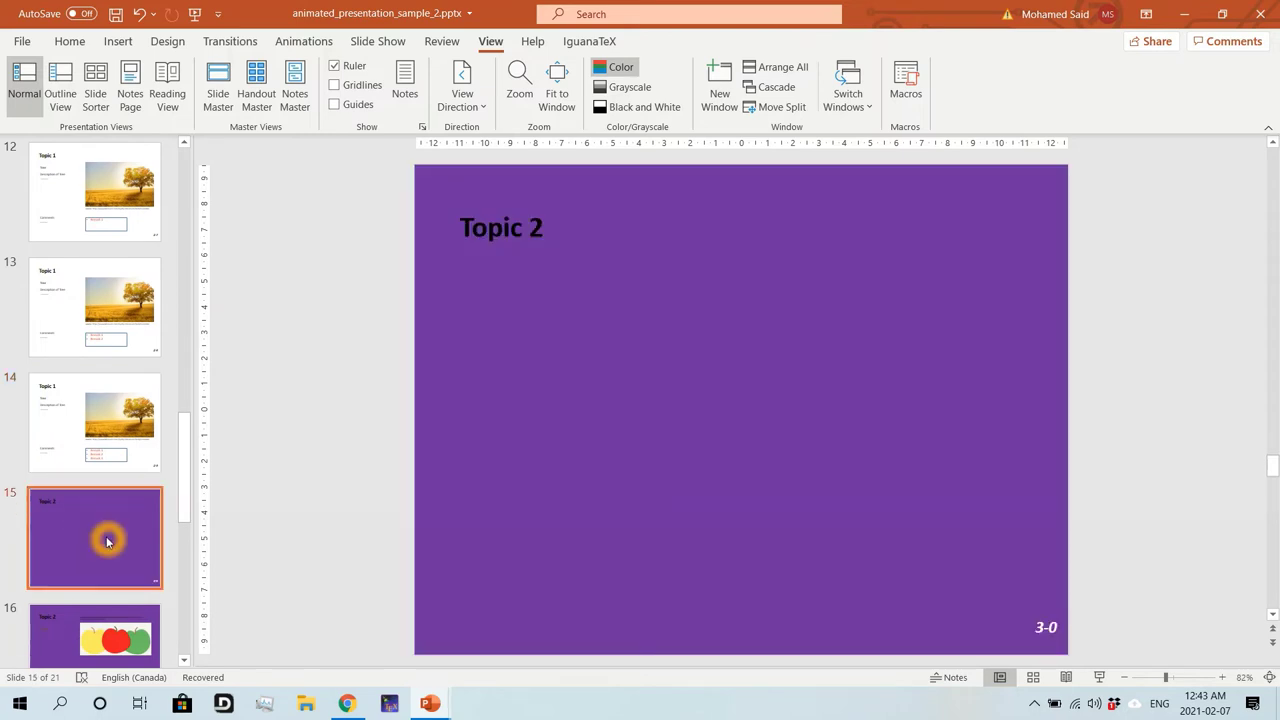
{"action": "scroll", "coordinate": [106, 536], "scroll_direction": "down", "scroll_amount": 2}
{"action": "left_click", "coordinate": [983, 617]}
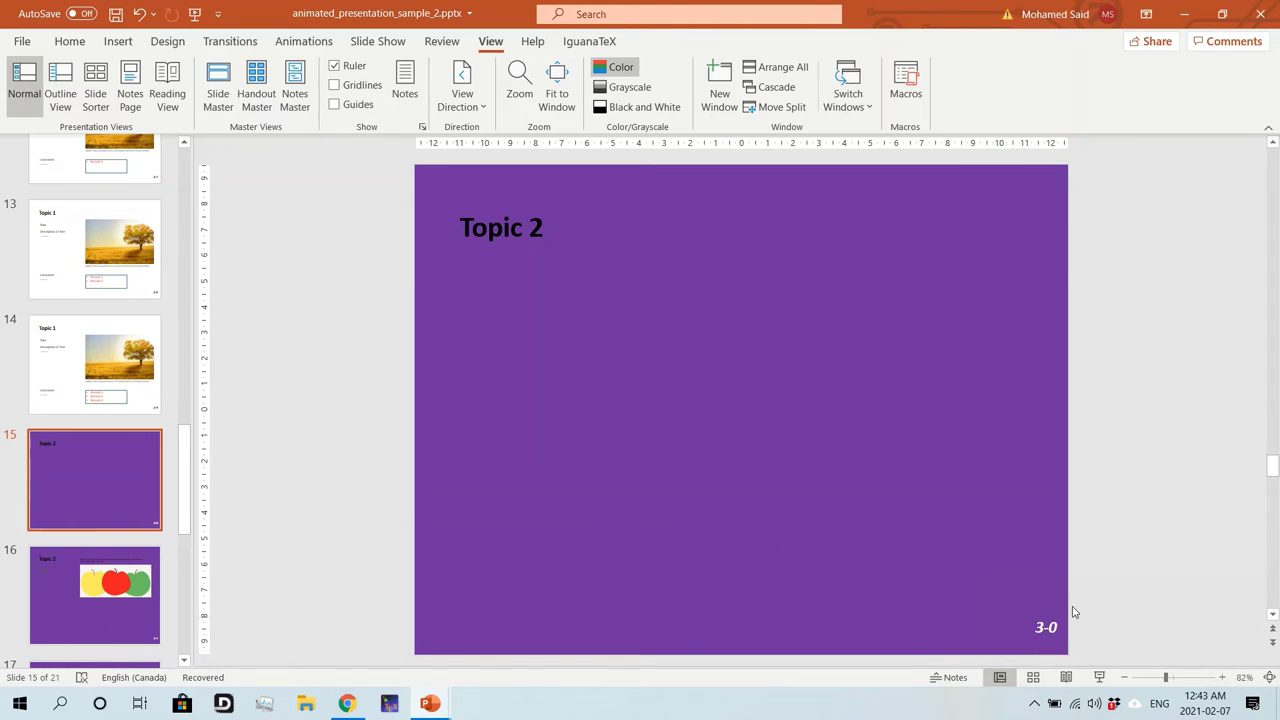
{"action": "left_click", "coordinate": [999, 624]}
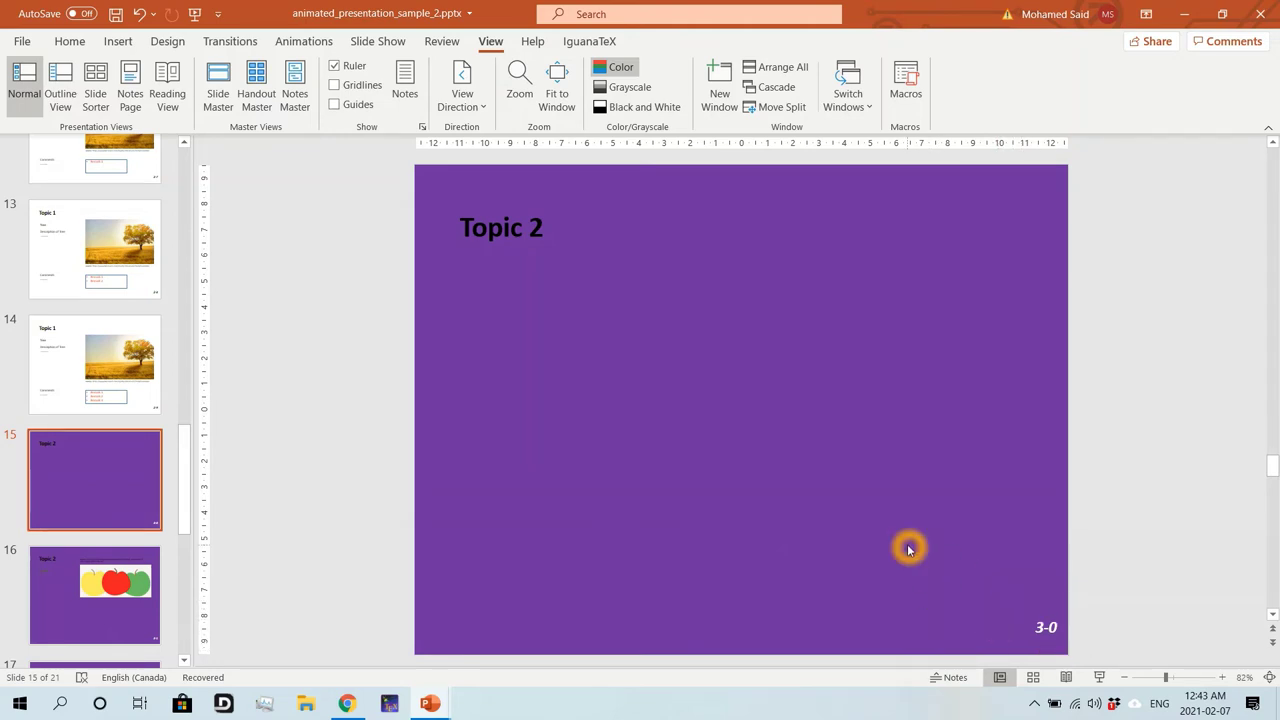
{"action": "left_click", "coordinate": [846, 547]}
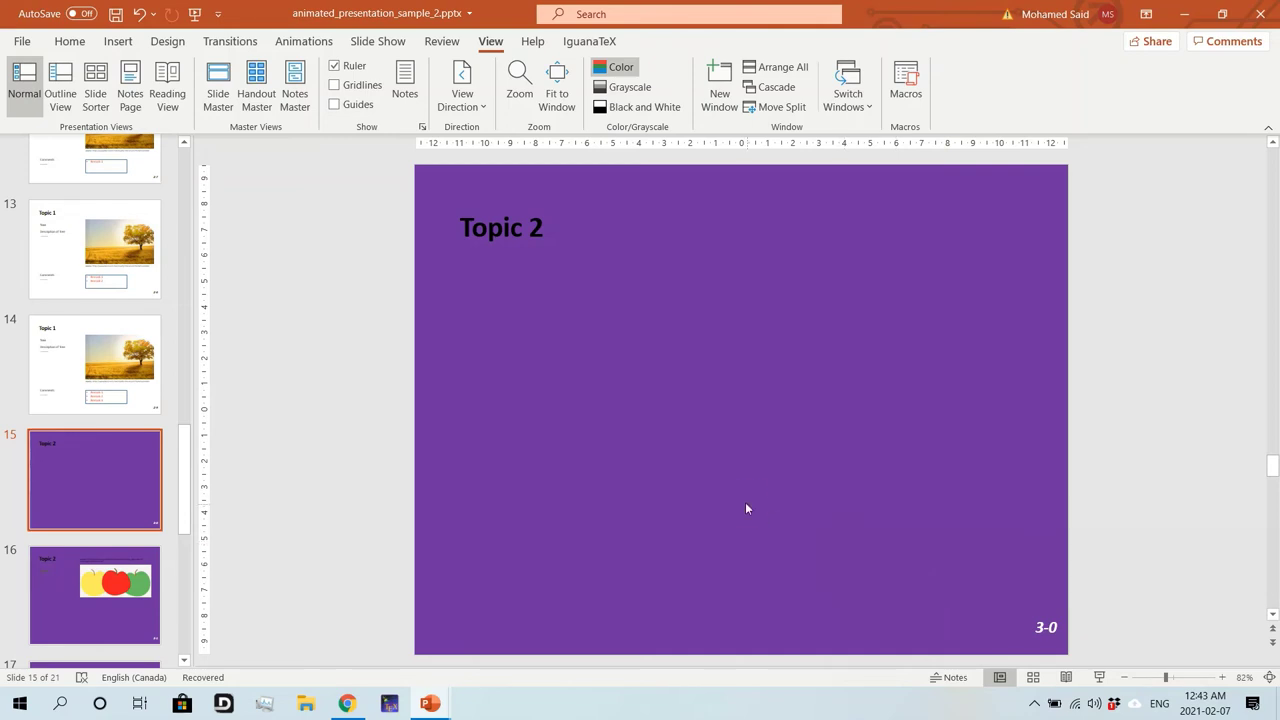
{"action": "scroll", "coordinate": [118, 318], "scroll_direction": "up", "scroll_amount": 6}
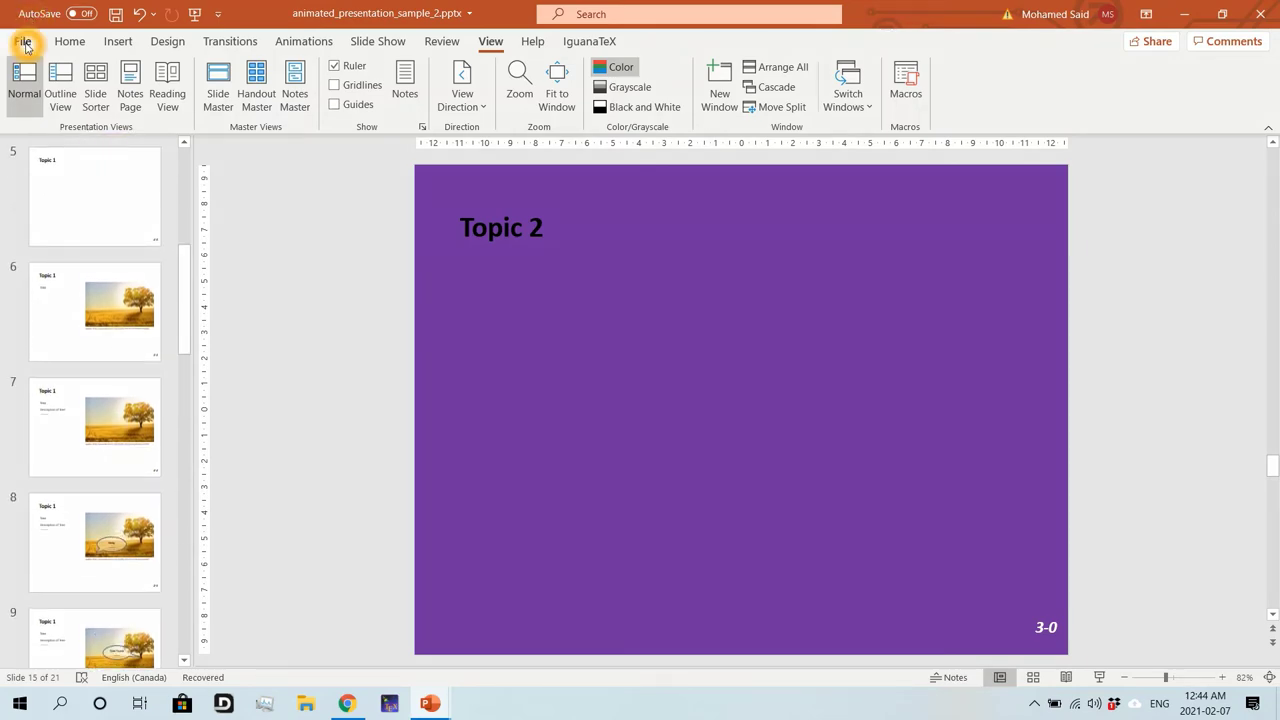
Save the expanded deck as PDF (*.pdf) named animated_presentation_sample_2_v1 on the Desktop
{"action": "left_click", "coordinate": [23, 42]}
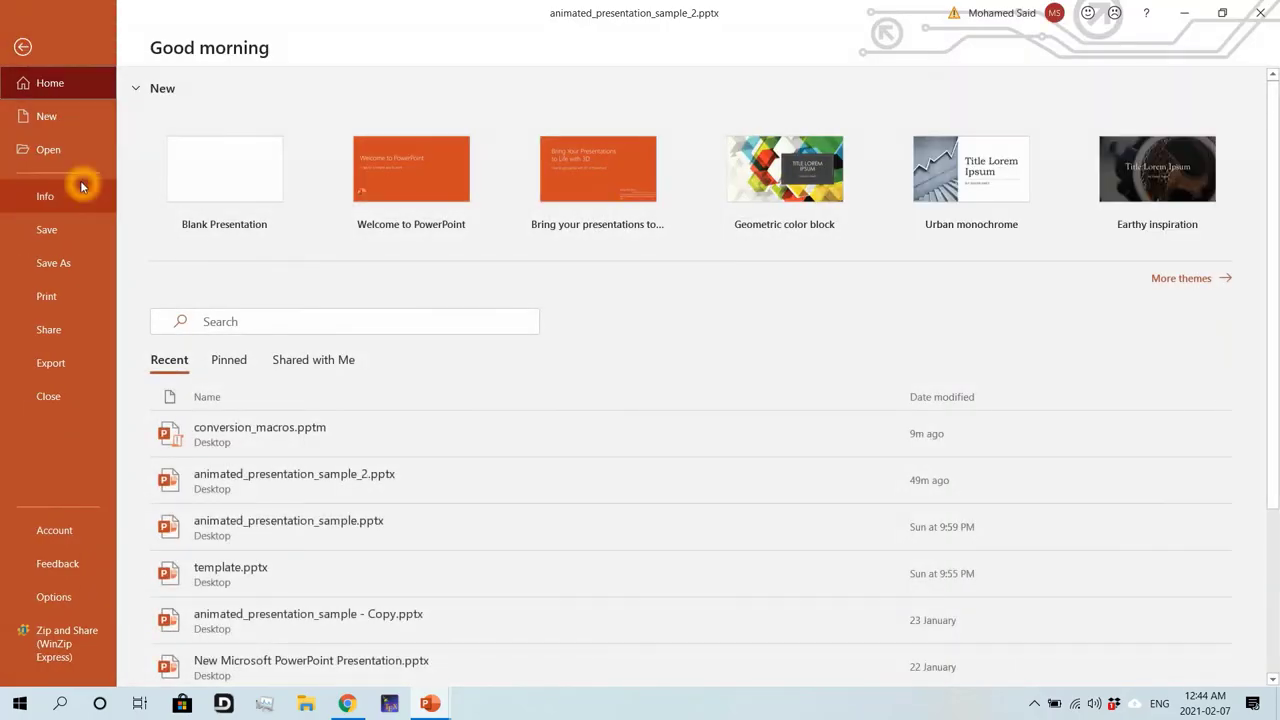
{"action": "left_click", "coordinate": [74, 259]}
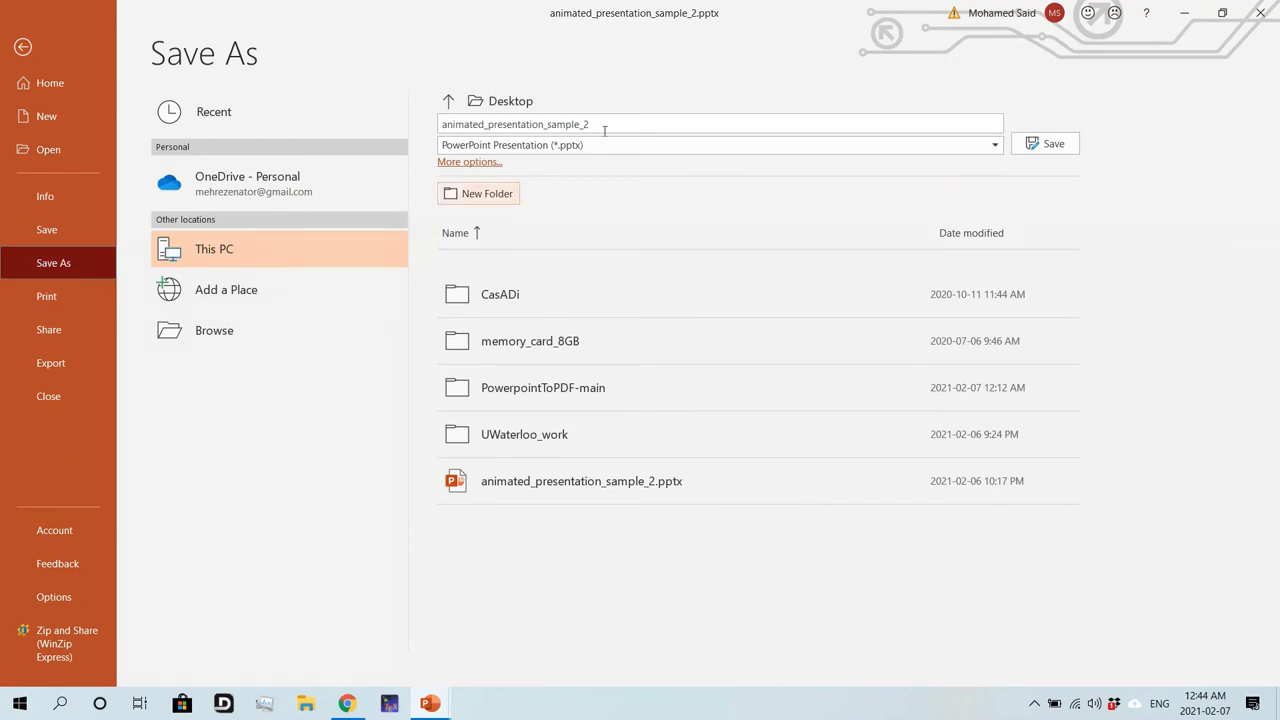
{"action": "left_click", "coordinate": [636, 148]}
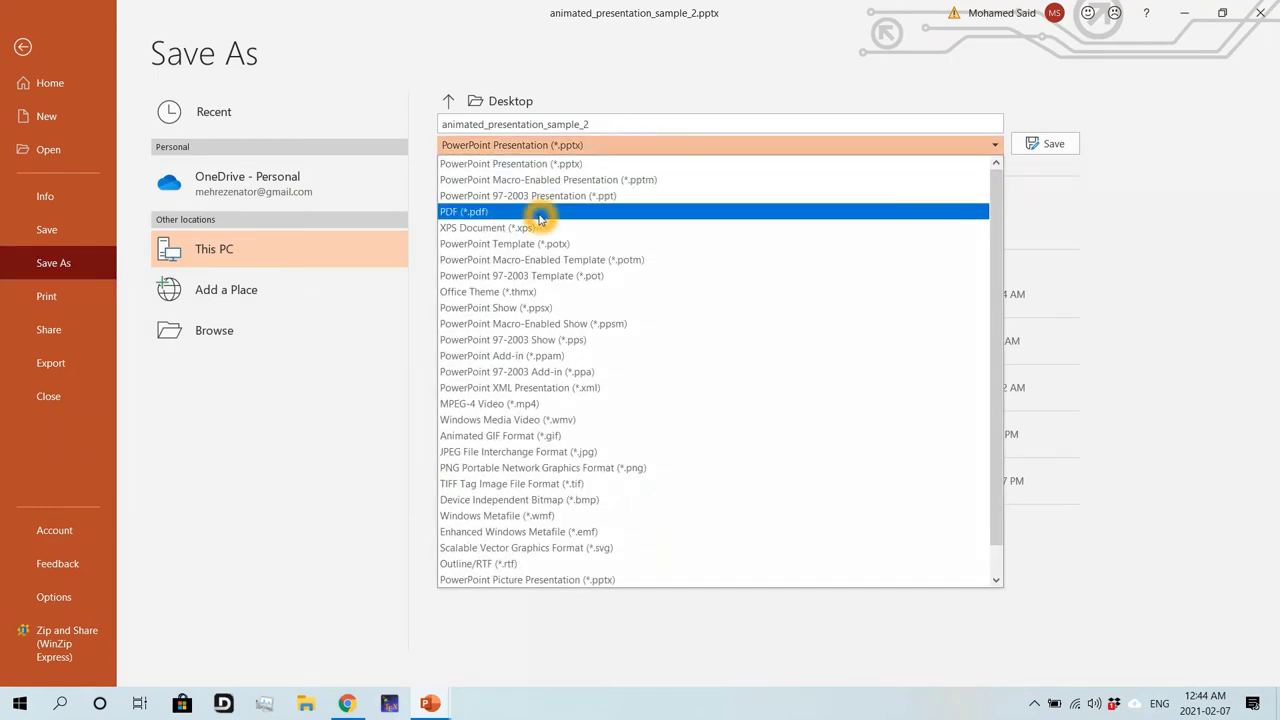
{"action": "left_click", "coordinate": [540, 215]}
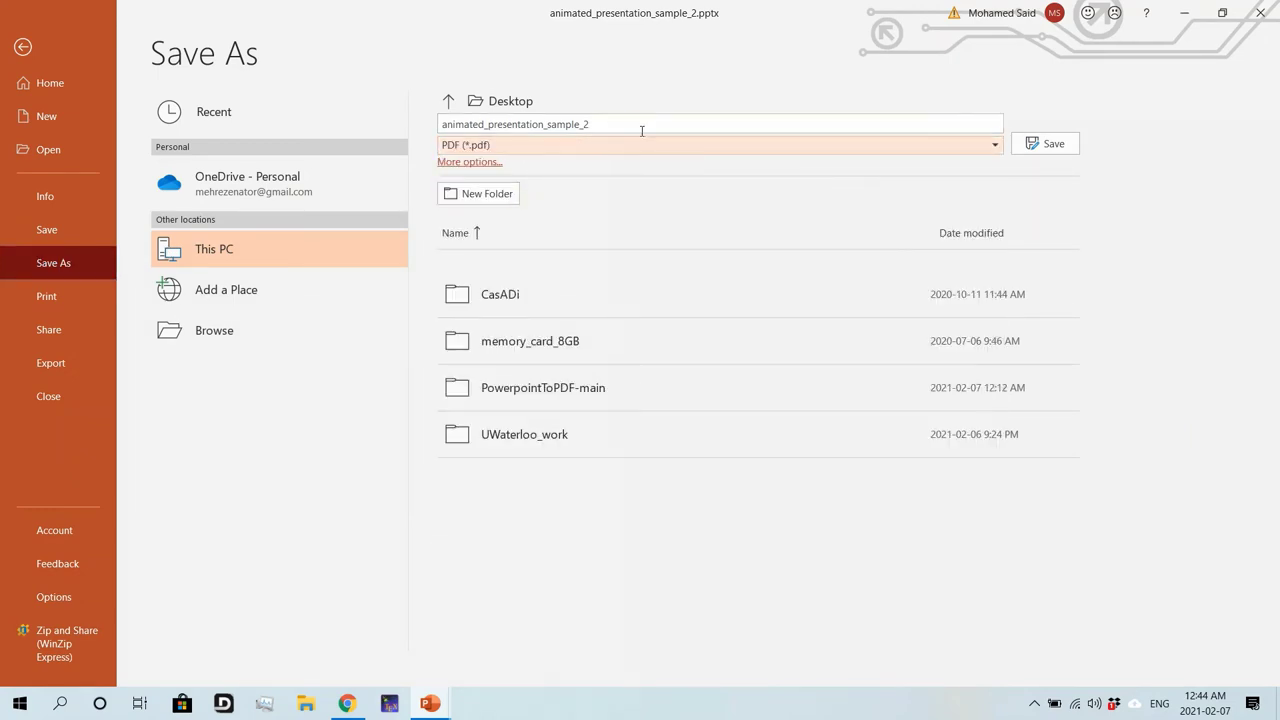
{"action": "left_click", "coordinate": [645, 130]}
{"action": "left_click", "coordinate": [645, 130]}
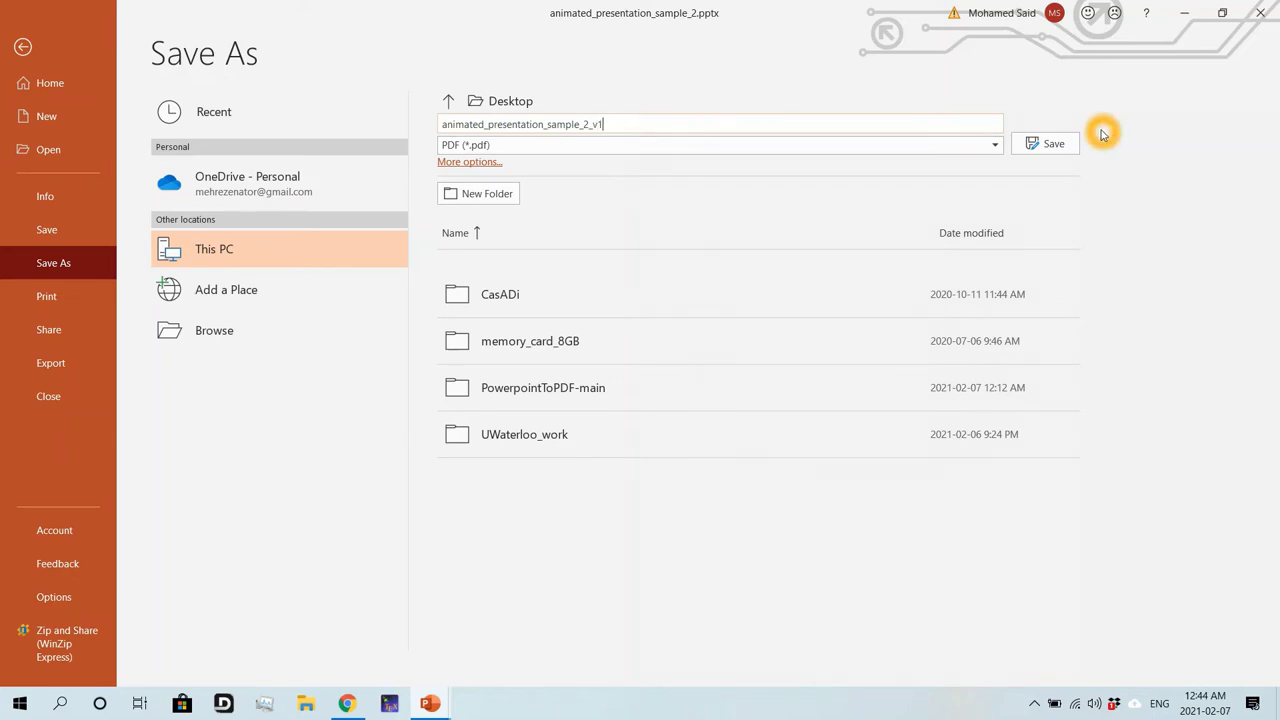
{"action": "left_click", "coordinate": [1062, 145]}
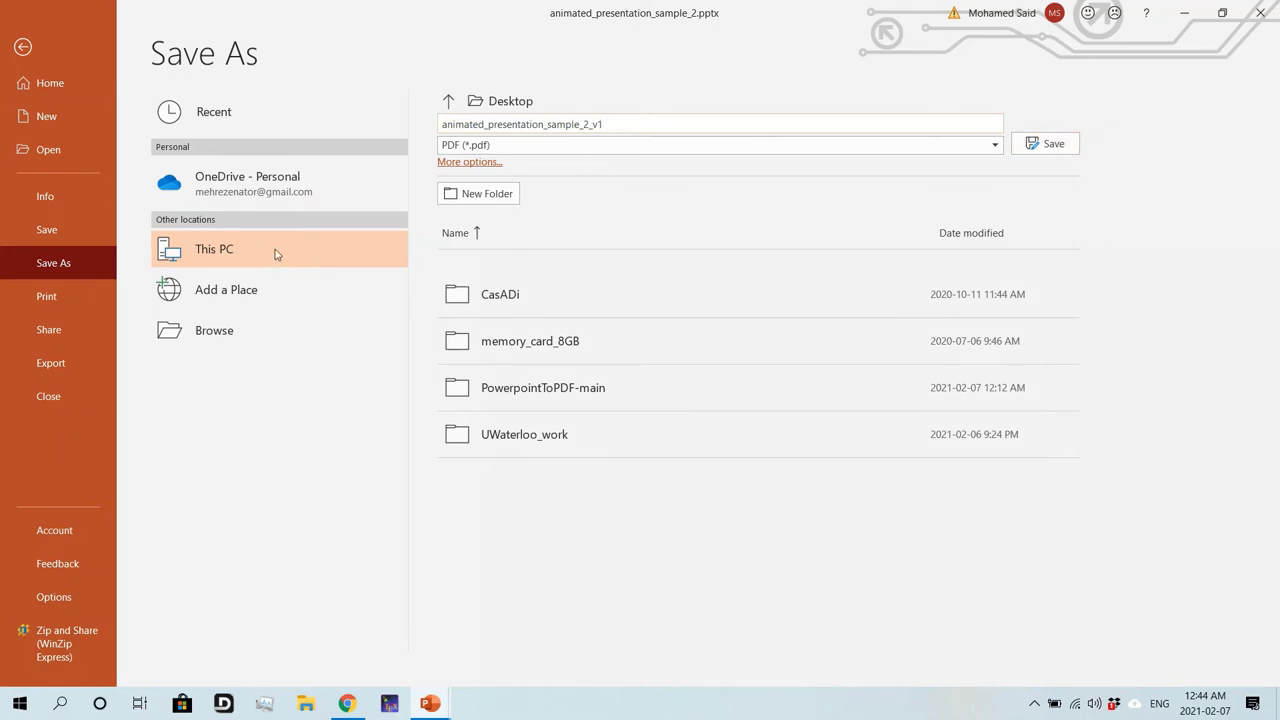
{"action": "left_click", "coordinate": [1051, 190]}
{"action": "left_click", "coordinate": [1060, 148]}
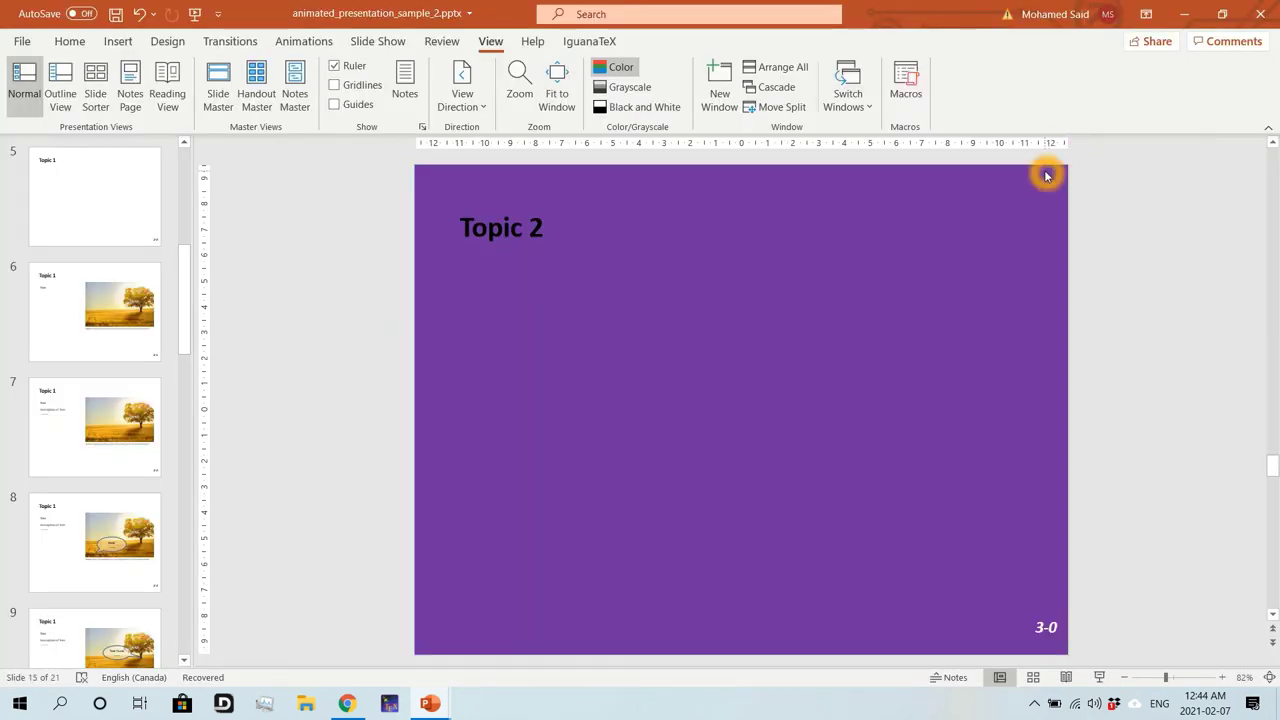
Undo the macro's slide expansion, bringing the deck from 21 slides back to 3
{"action": "left_click", "coordinate": [663, 380]}
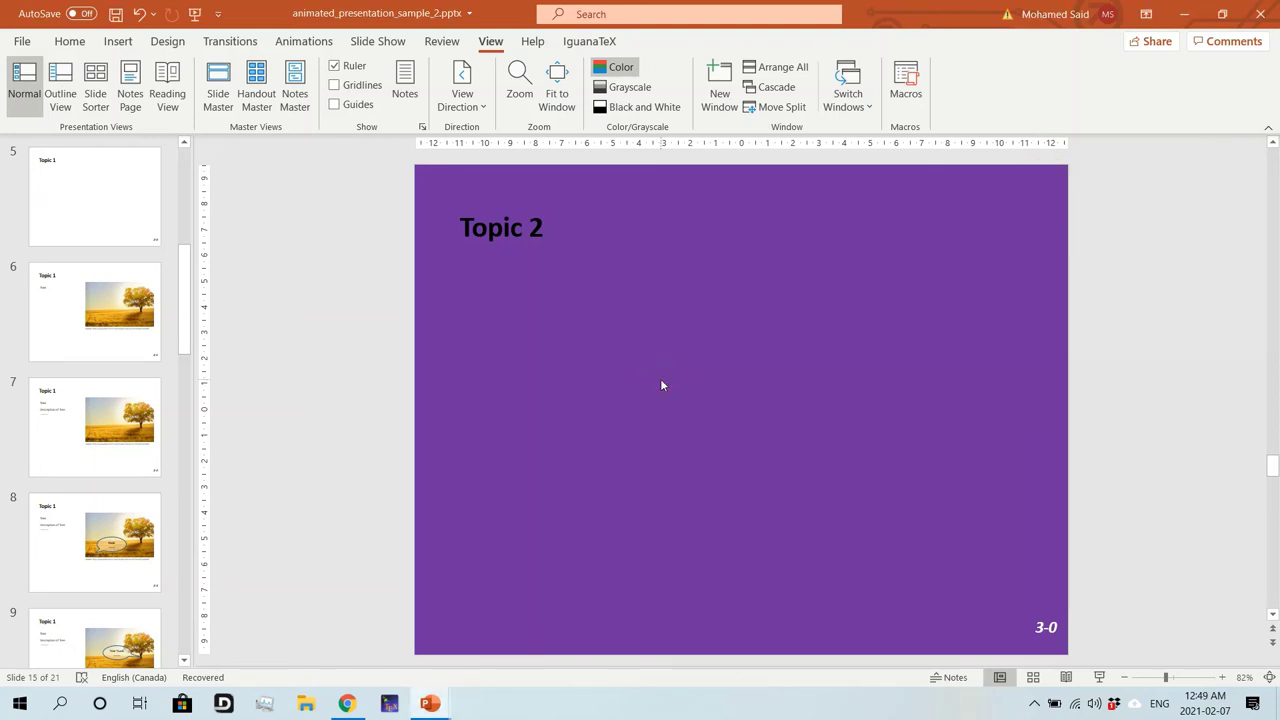
{"action": "left_click", "coordinate": [674, 374]}
{"action": "left_click", "coordinate": [702, 396]}
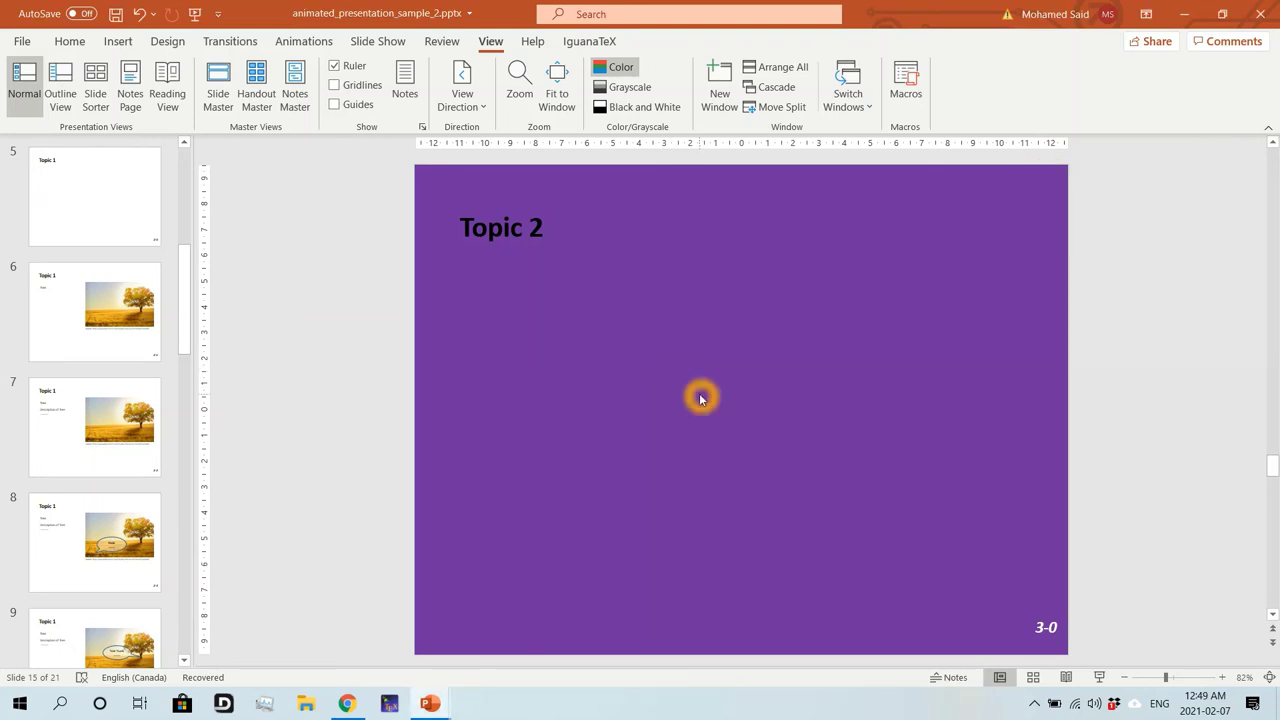
{"action": "left_click", "coordinate": [568, 356]}
{"action": "left_click", "coordinate": [542, 357]}
{"action": "left_click", "coordinate": [560, 370]}
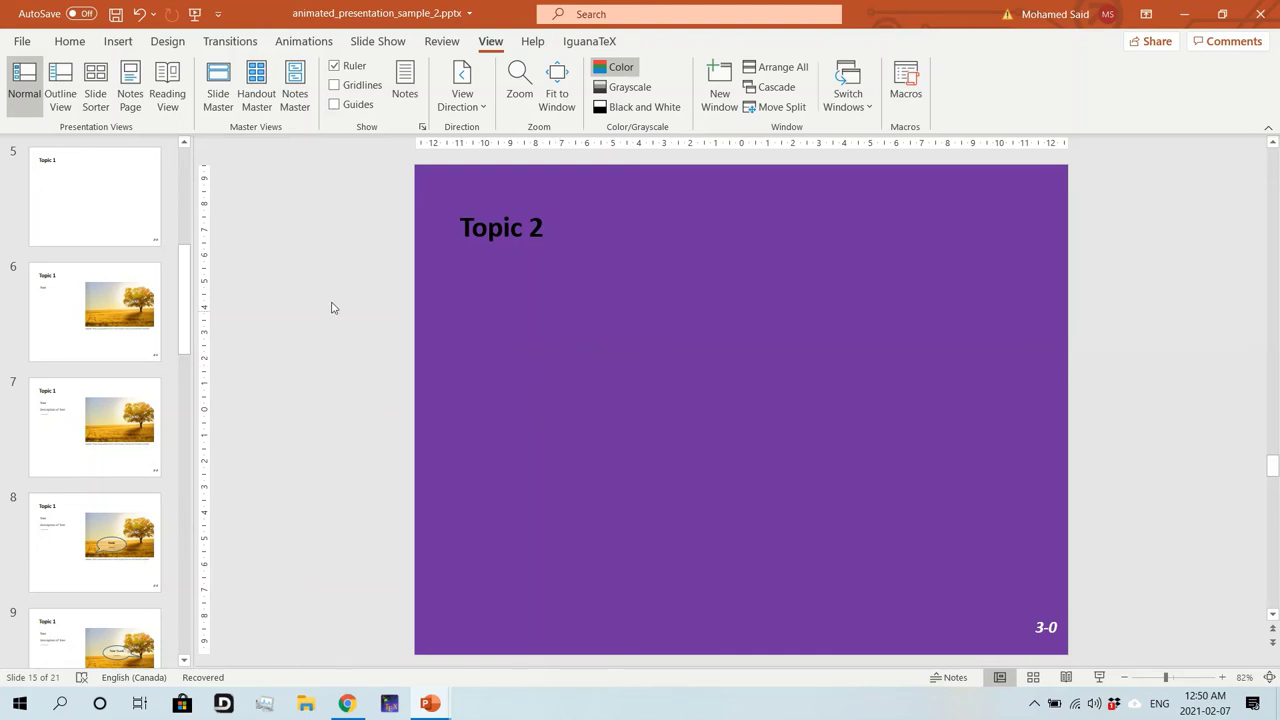
{"action": "left_click", "coordinate": [138, 22]}
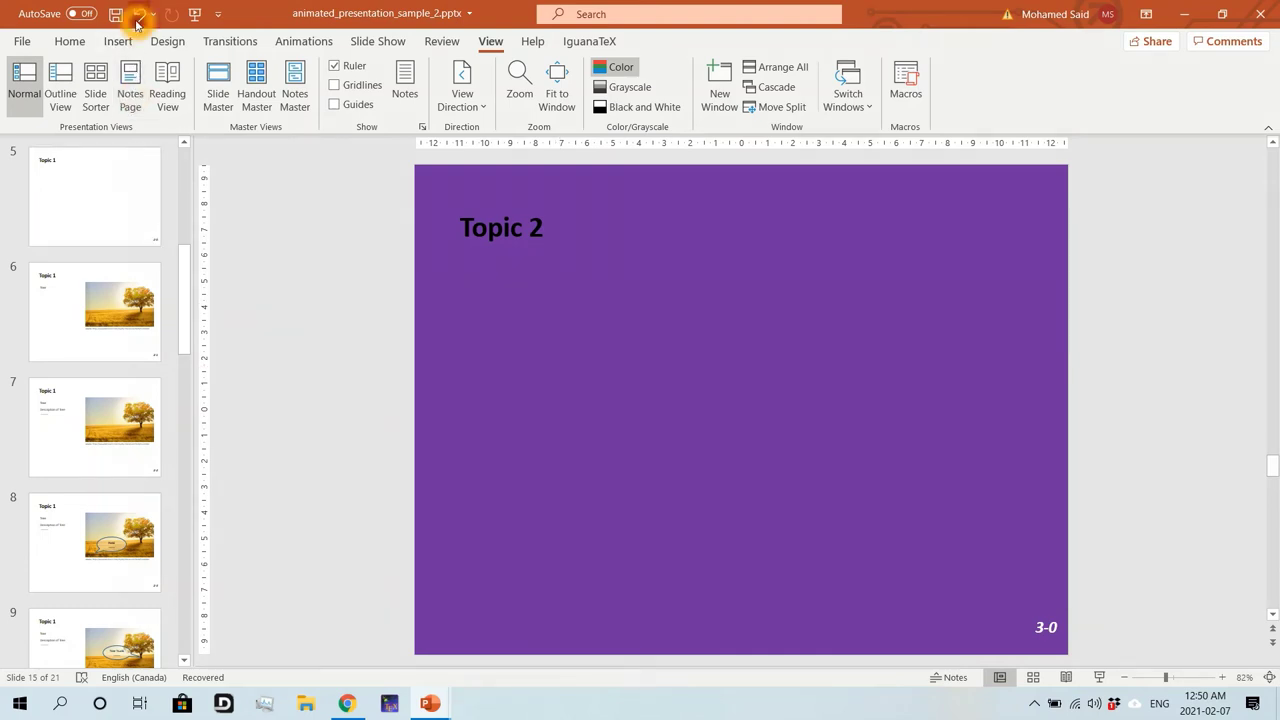
{"action": "left_click", "coordinate": [138, 22]}
{"action": "left_click", "coordinate": [112, 272]}
Check the title and Topic 1 slides, then settle on the purple Topic 2 slide
{"action": "left_click", "coordinate": [112, 227]}
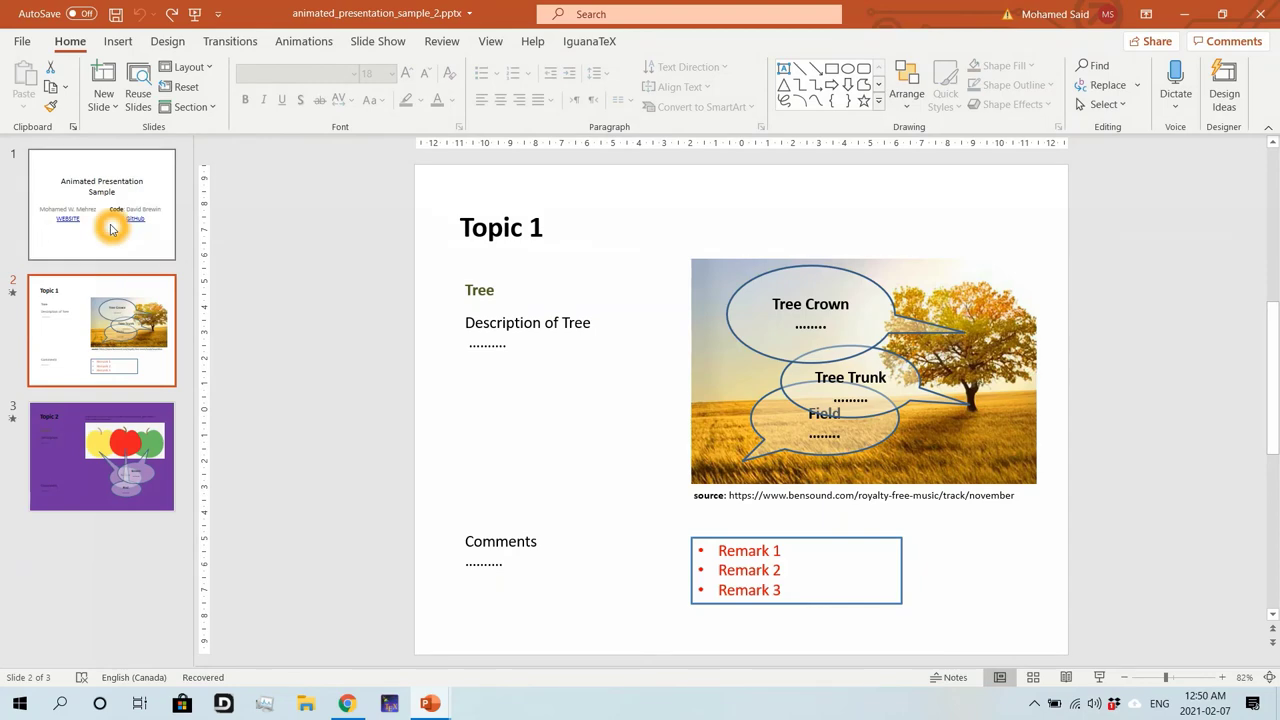
{"action": "left_click", "coordinate": [112, 311]}
{"action": "left_click", "coordinate": [73, 442]}
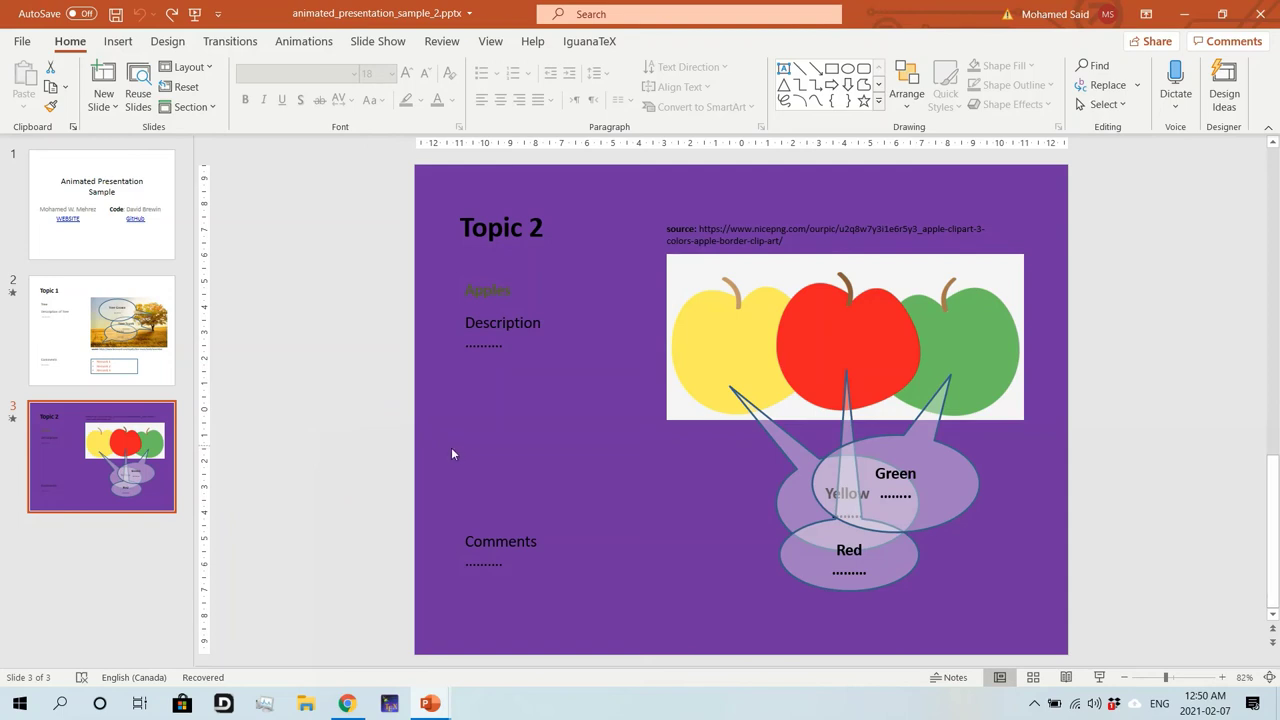
{"action": "left_click", "coordinate": [494, 42]}
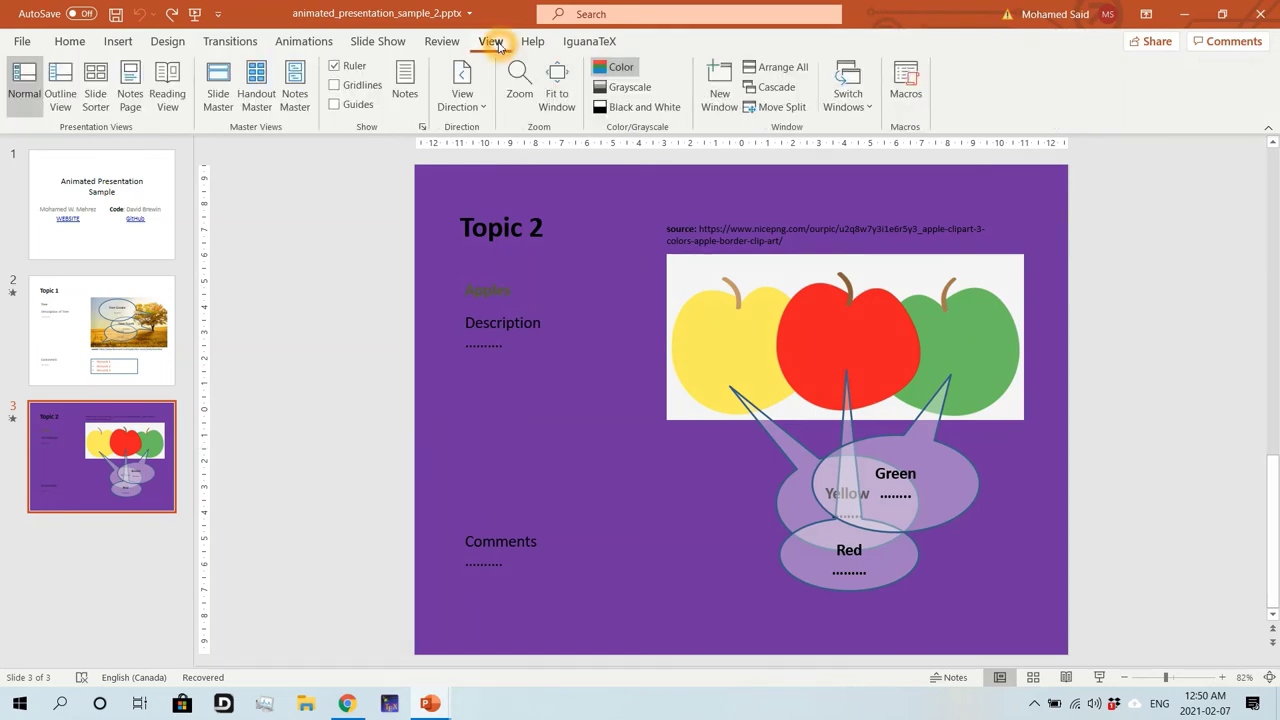
Run the PrintToPDF macro from View > Macros with BR (bottom-right) slide numbering
{"action": "left_click", "coordinate": [918, 82]}
{"action": "left_click", "coordinate": [590, 248]}
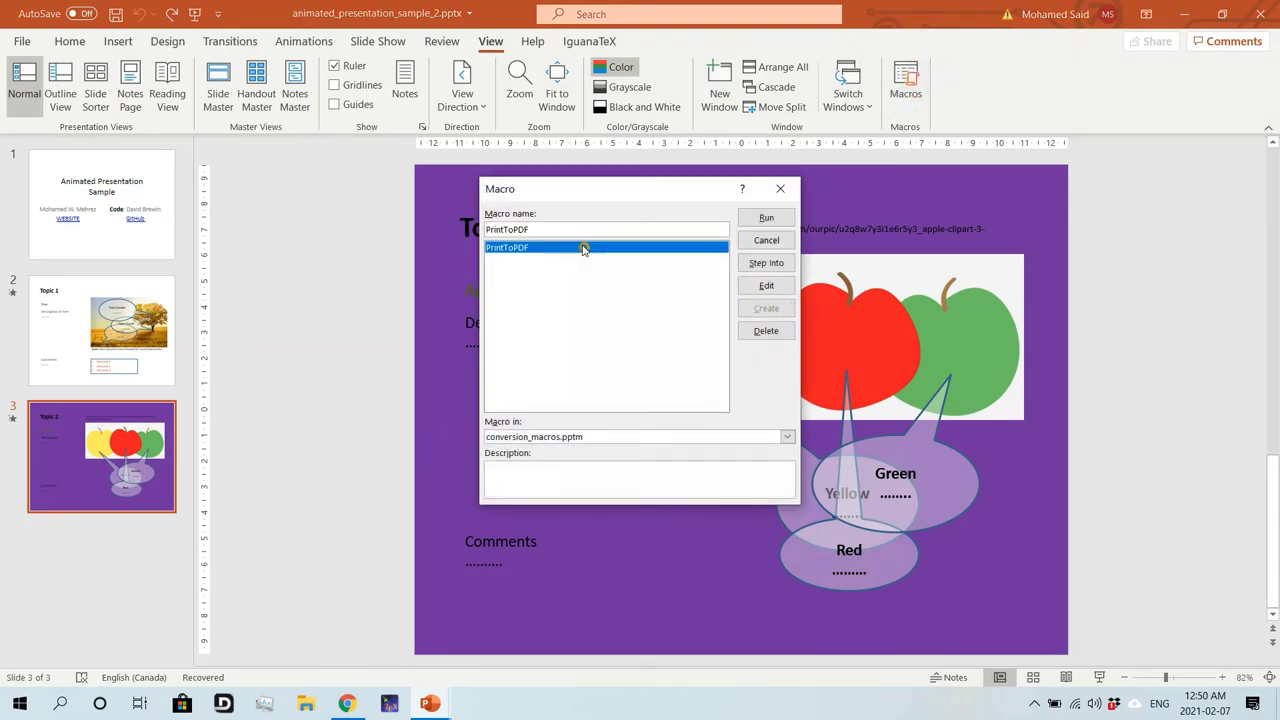
{"action": "left_click", "coordinate": [757, 220]}
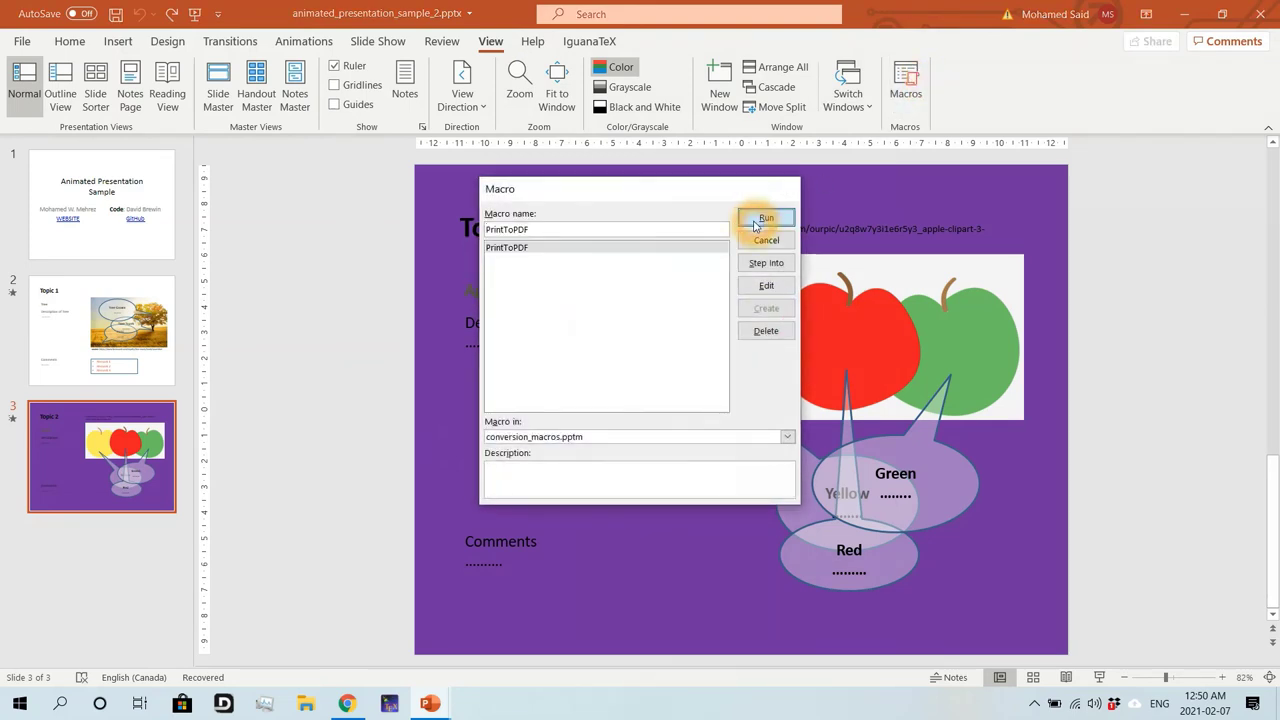
{"action": "left_click", "coordinate": [556, 312]}
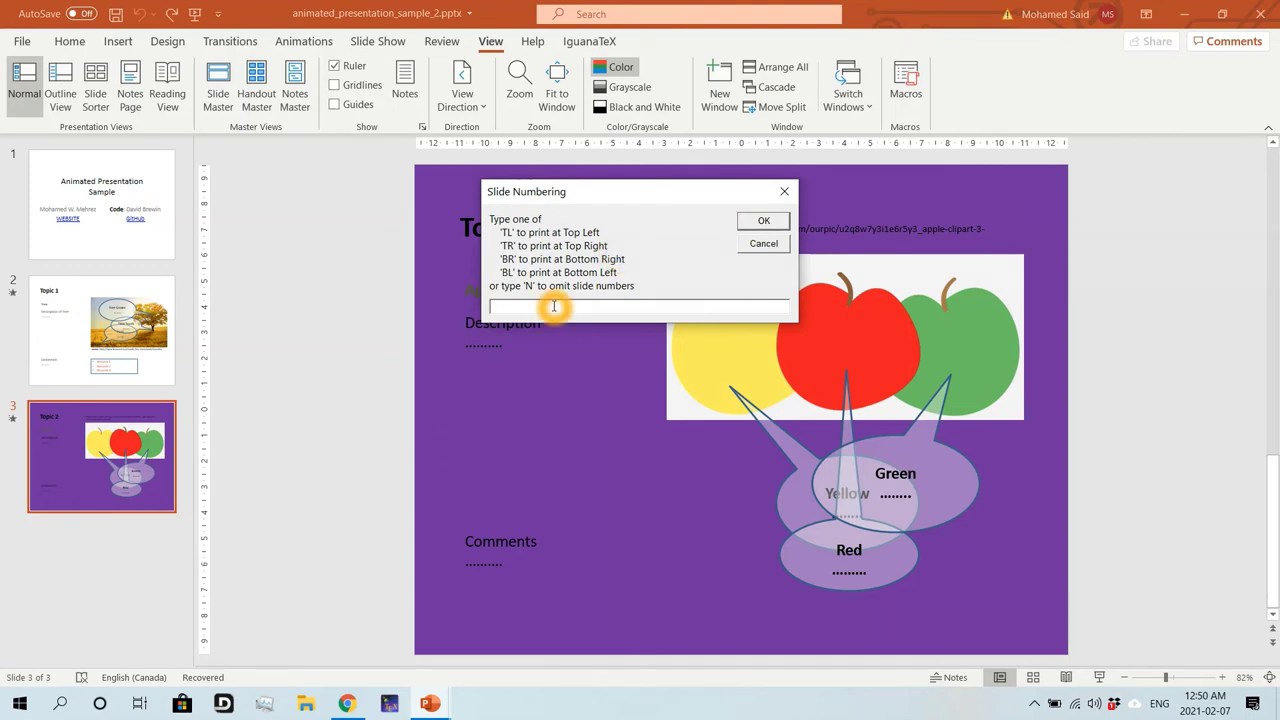
{"action": "left_click", "coordinate": [563, 280]}
{"action": "left_click", "coordinate": [529, 304]}
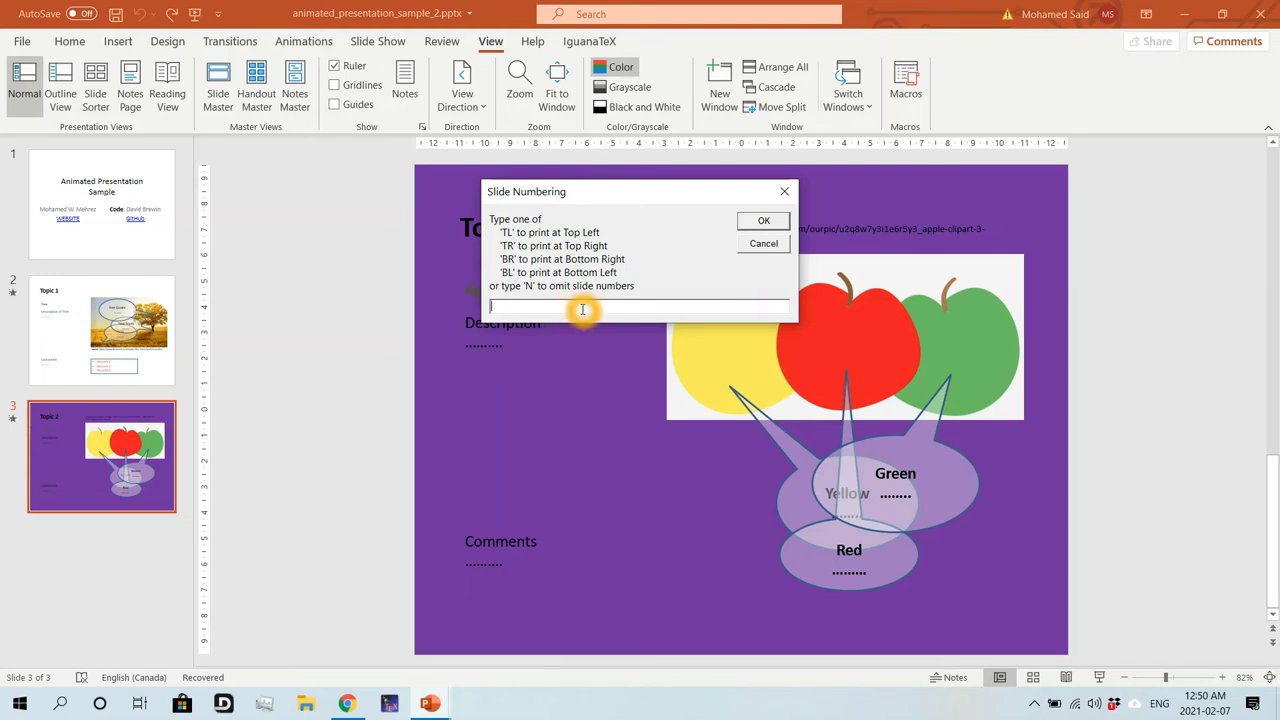
{"action": "type", "text": "BR"}
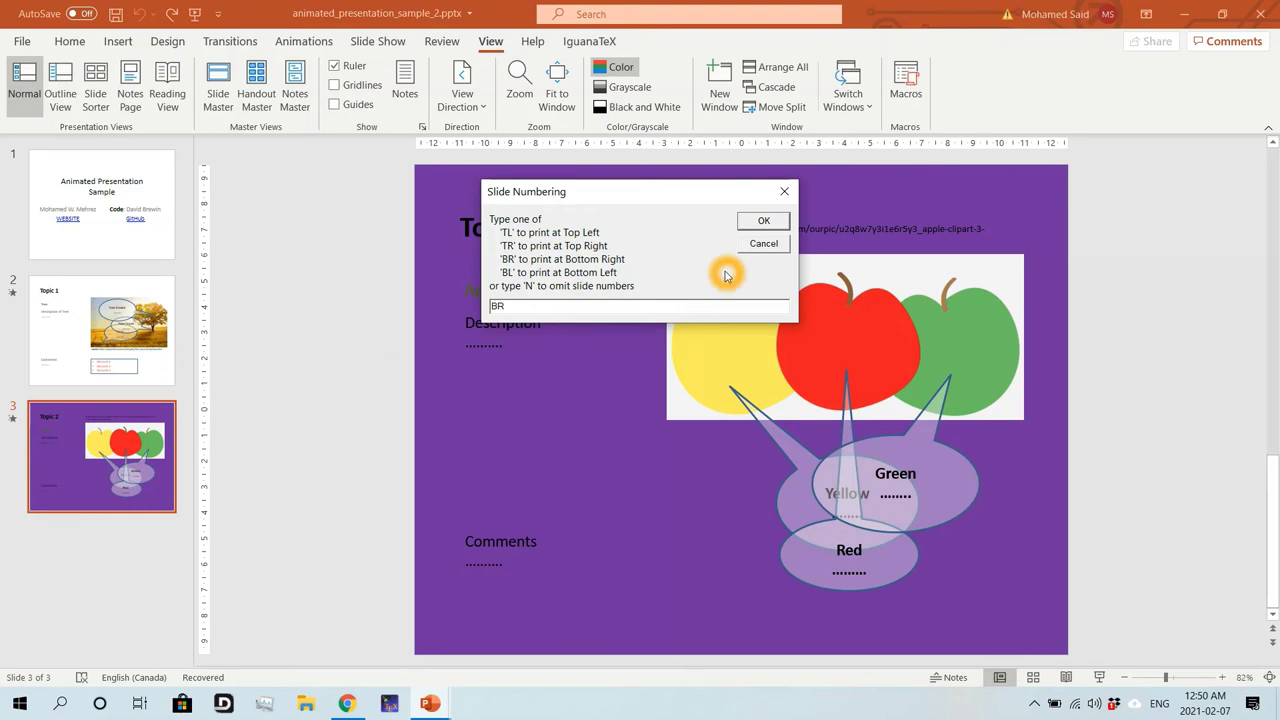
{"action": "left_click", "coordinate": [766, 222]}
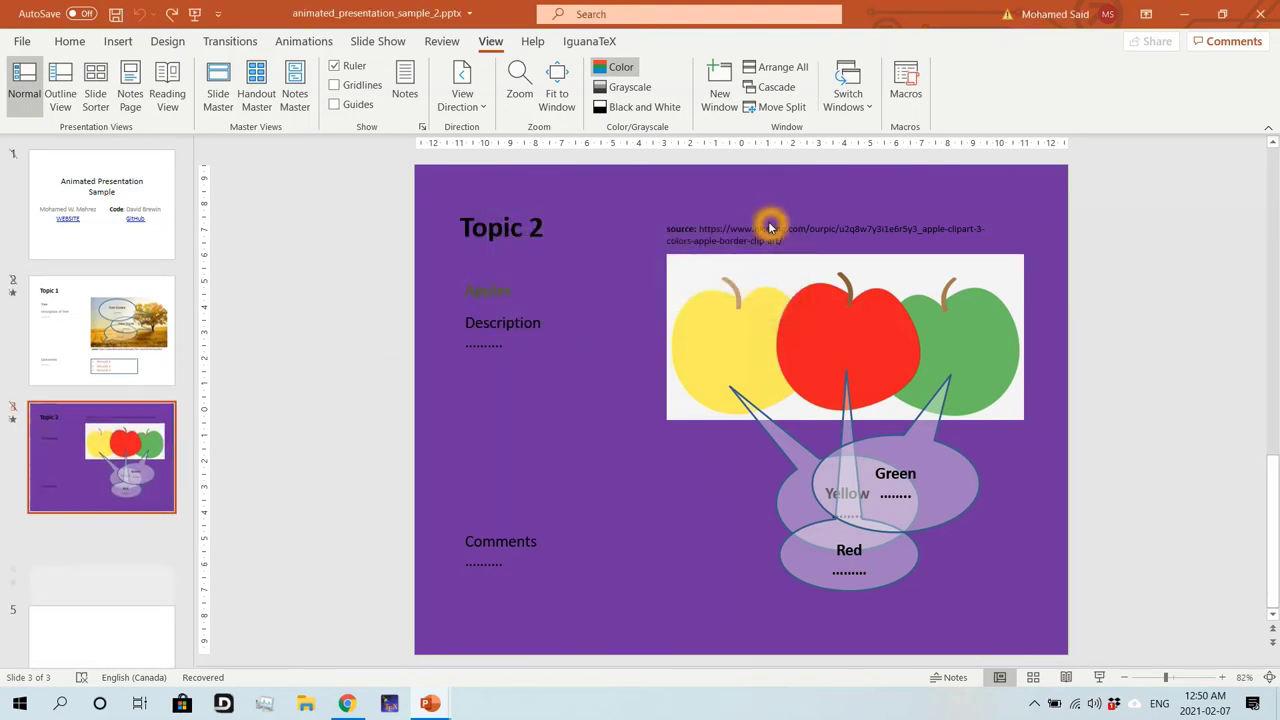
Answer the restore prompt and point the Save Print Output As dialog at the Desktop
{"action": "left_click", "coordinate": [664, 318]}
{"action": "left_click", "coordinate": [687, 322]}
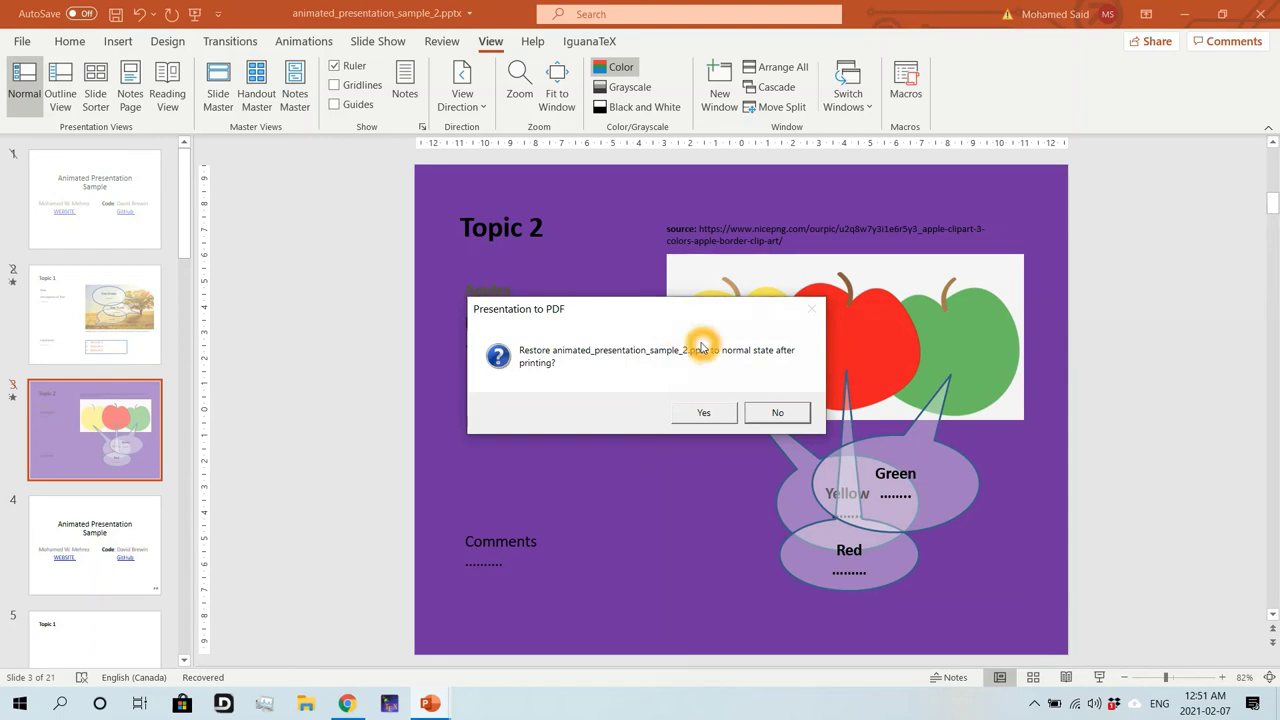
{"action": "left_click", "coordinate": [703, 417]}
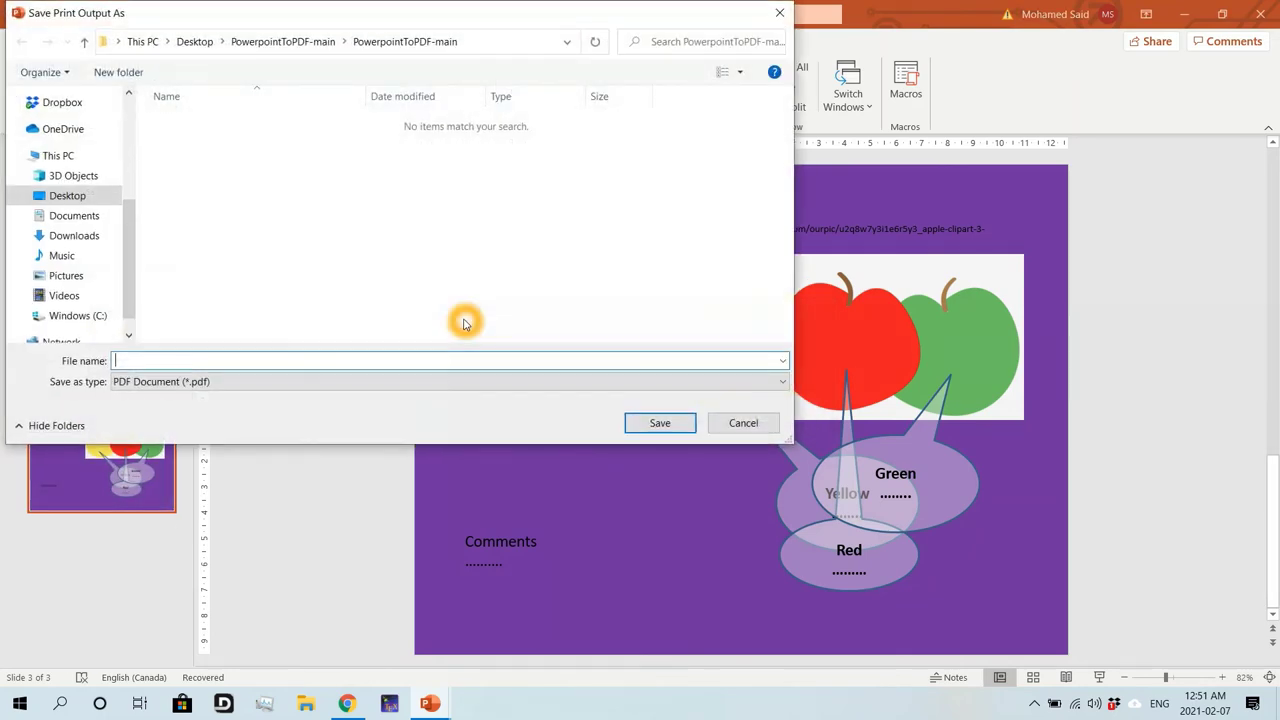
{"action": "left_click", "coordinate": [238, 381]}
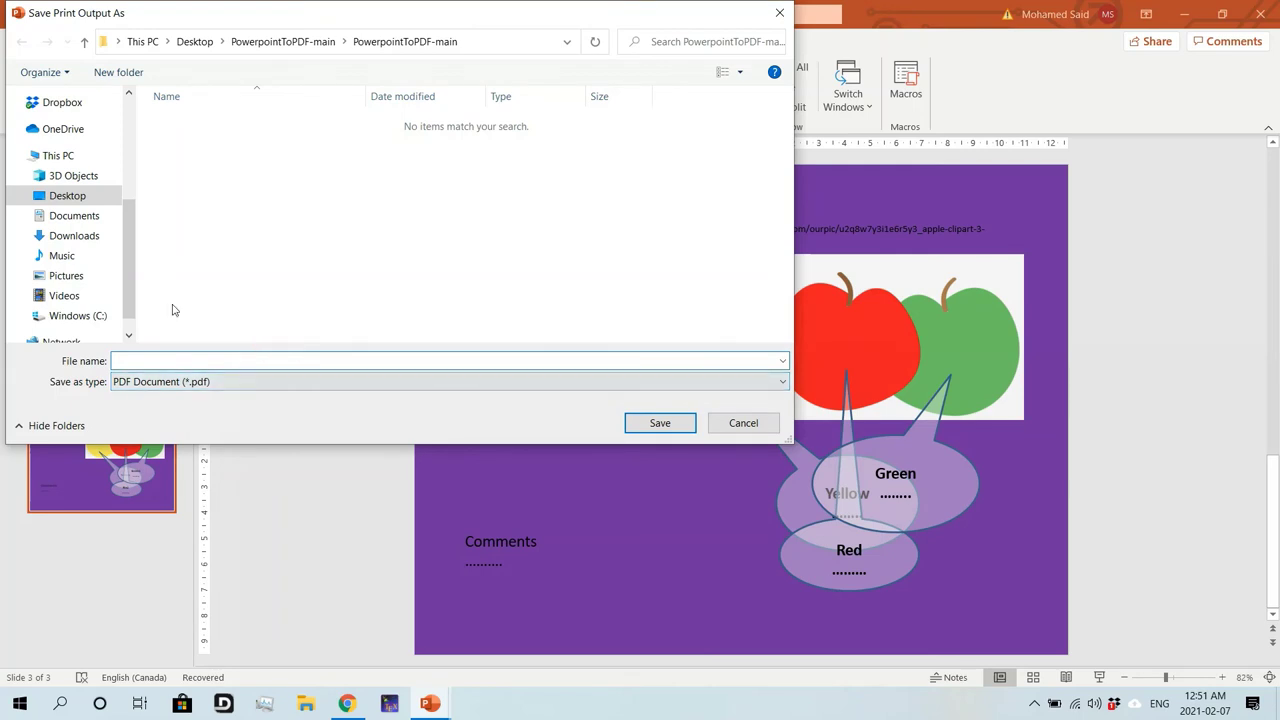
{"action": "left_click", "coordinate": [66, 258]}
{"action": "left_click", "coordinate": [62, 196]}
Change the file name's _v1 to _v2 and save as animated_presentation_sample_2_v2.pdf
{"action": "left_click", "coordinate": [272, 194]}
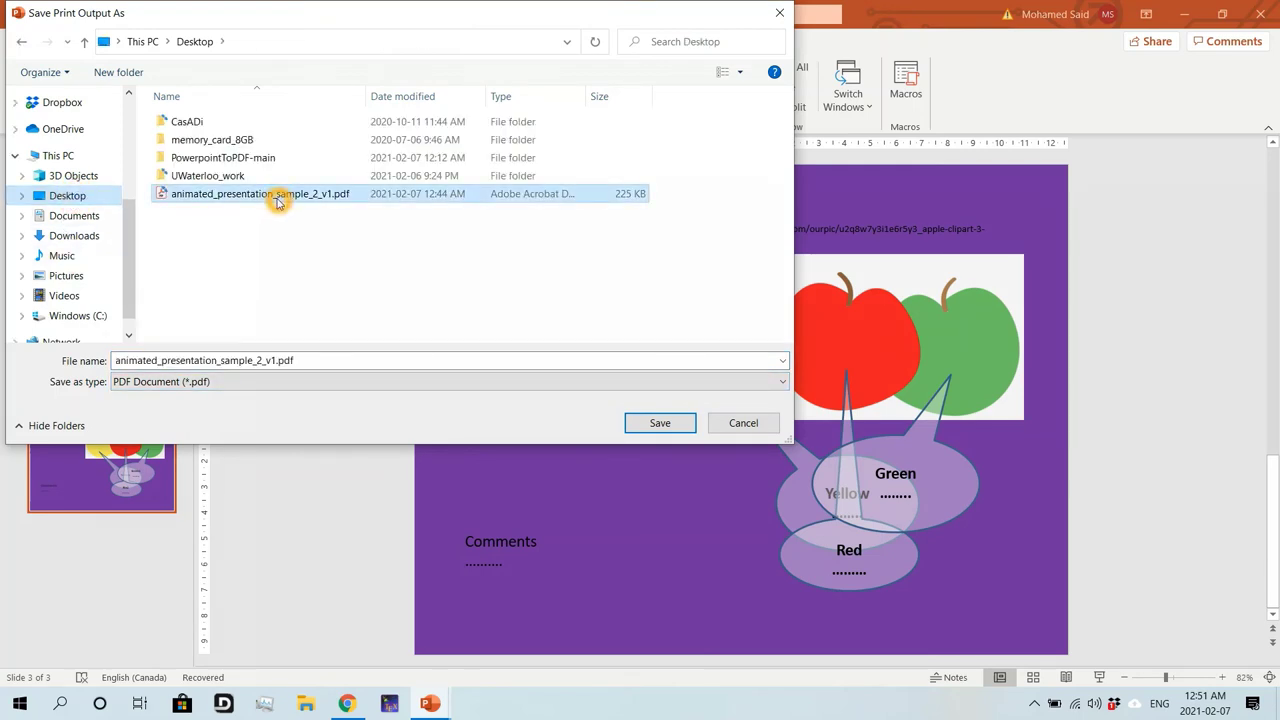
{"action": "double_click", "coordinate": [322, 358]}
{"action": "left_click", "coordinate": [322, 357]}
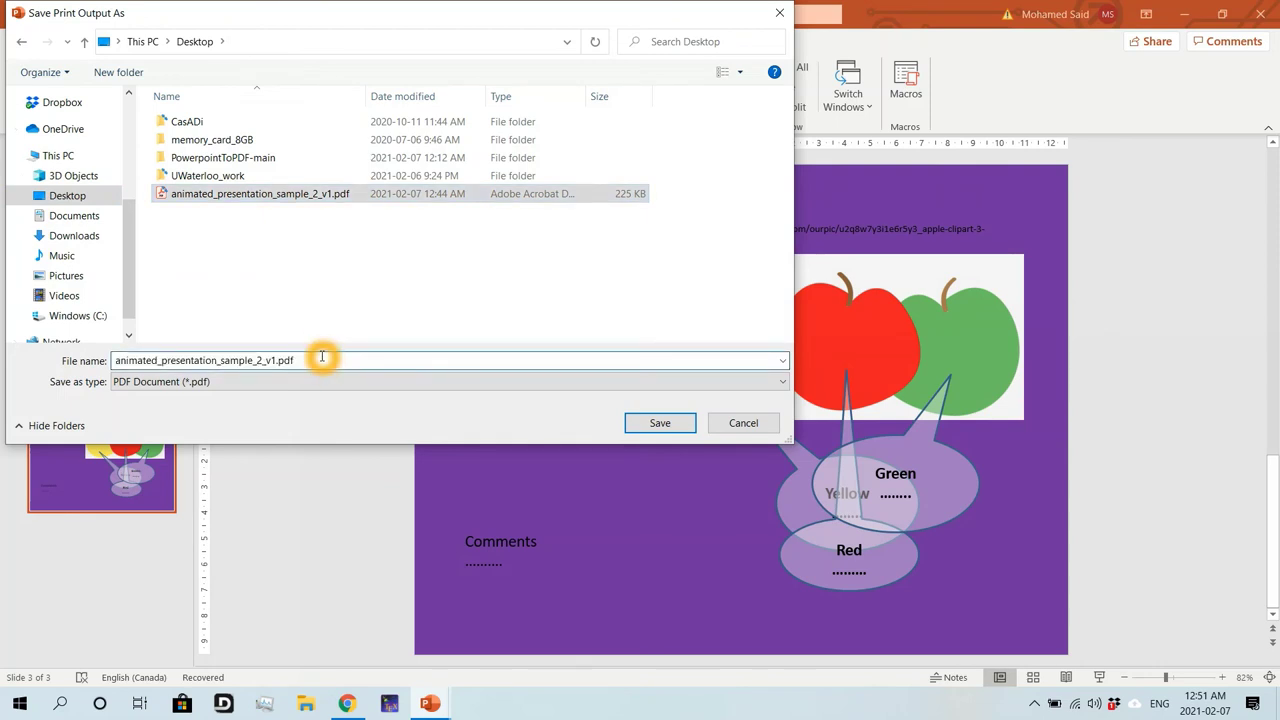
{"action": "key", "text": "Left"}
{"action": "key", "text": "Left"}
{"action": "key", "text": "Left"}
{"action": "key", "text": "Left"}
{"action": "key", "text": "BackSpace"}
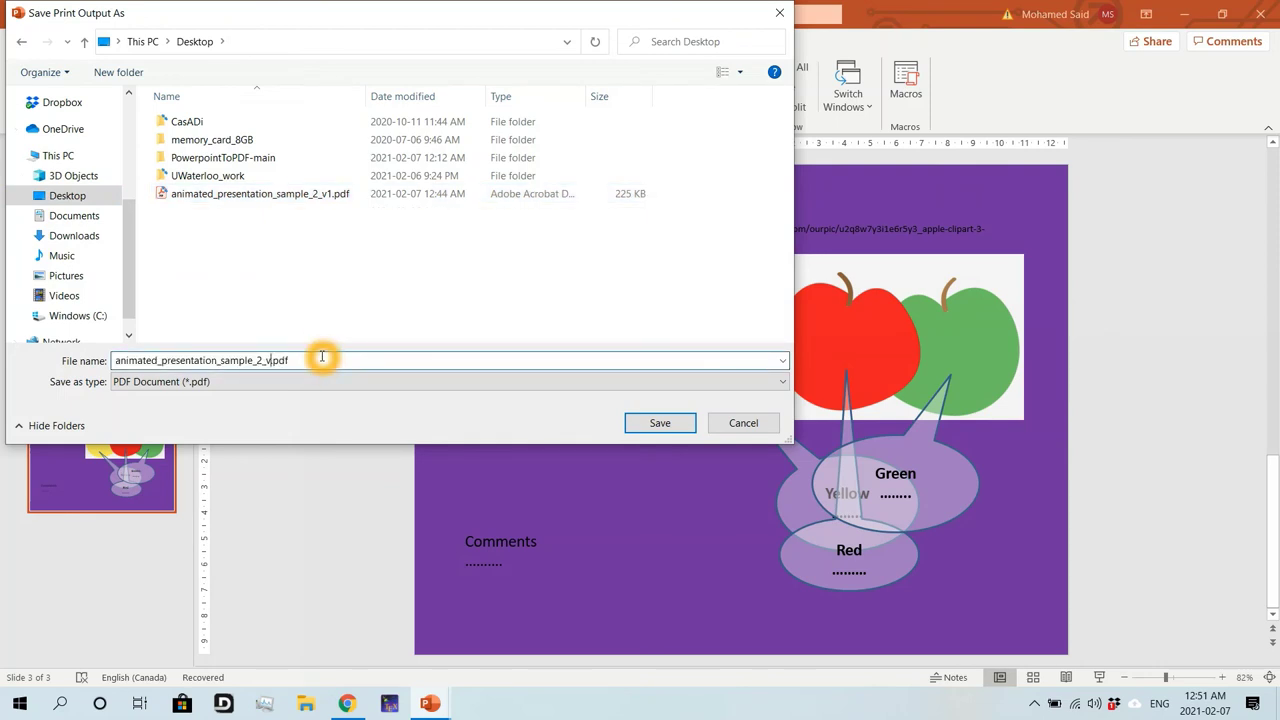
{"action": "type", "text": "2"}
{"action": "left_click", "coordinate": [659, 424]}
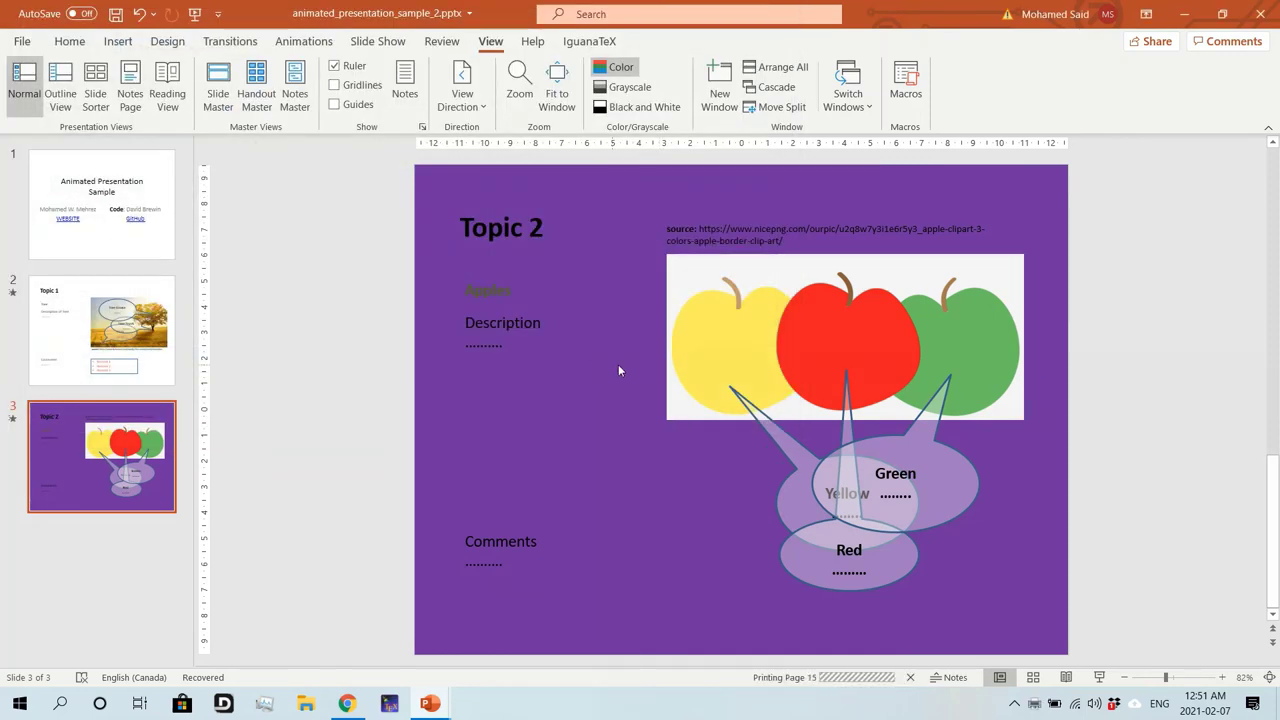
{"action": "left_click", "coordinate": [567, 381]}
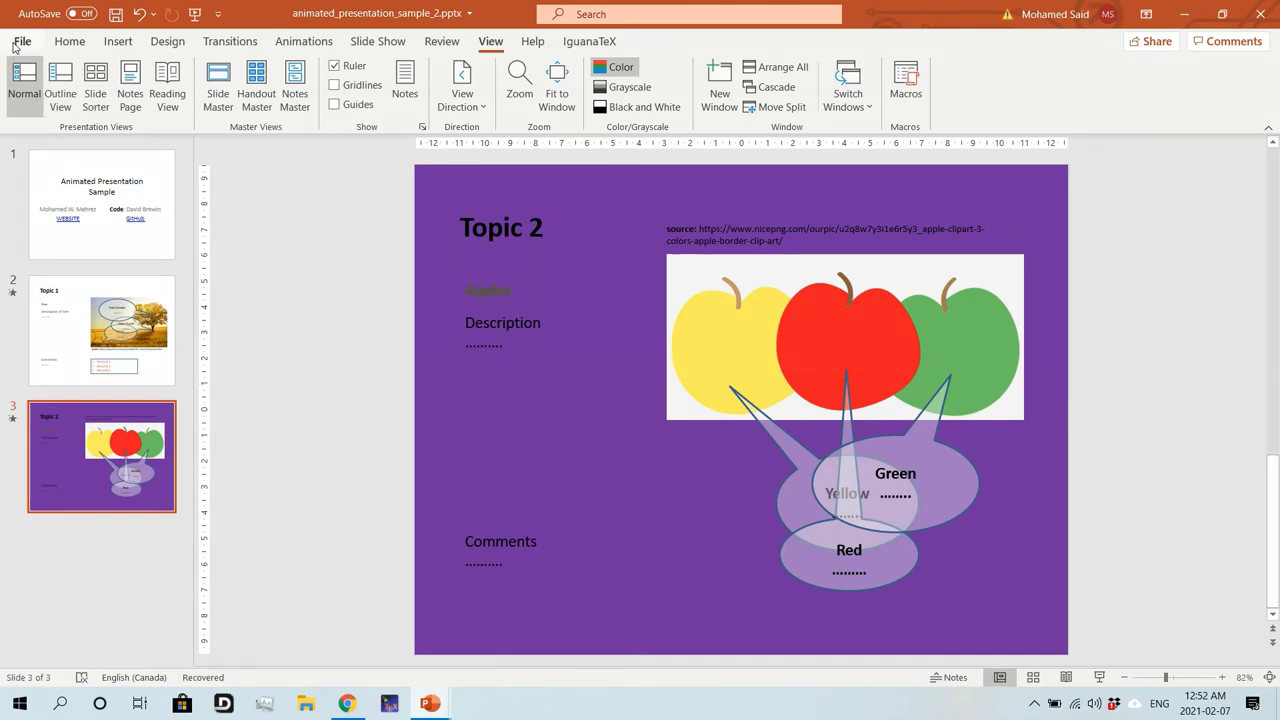
{"action": "left_click", "coordinate": [18, 43]}
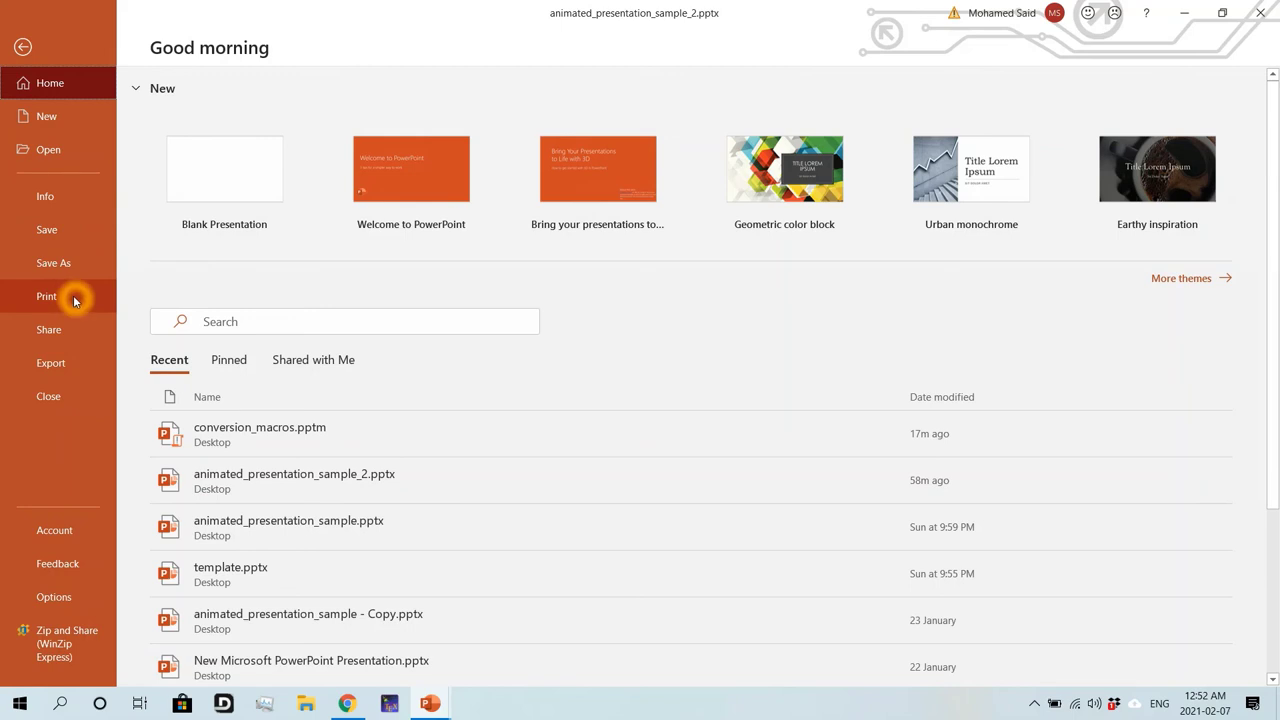
{"action": "left_click", "coordinate": [73, 300]}
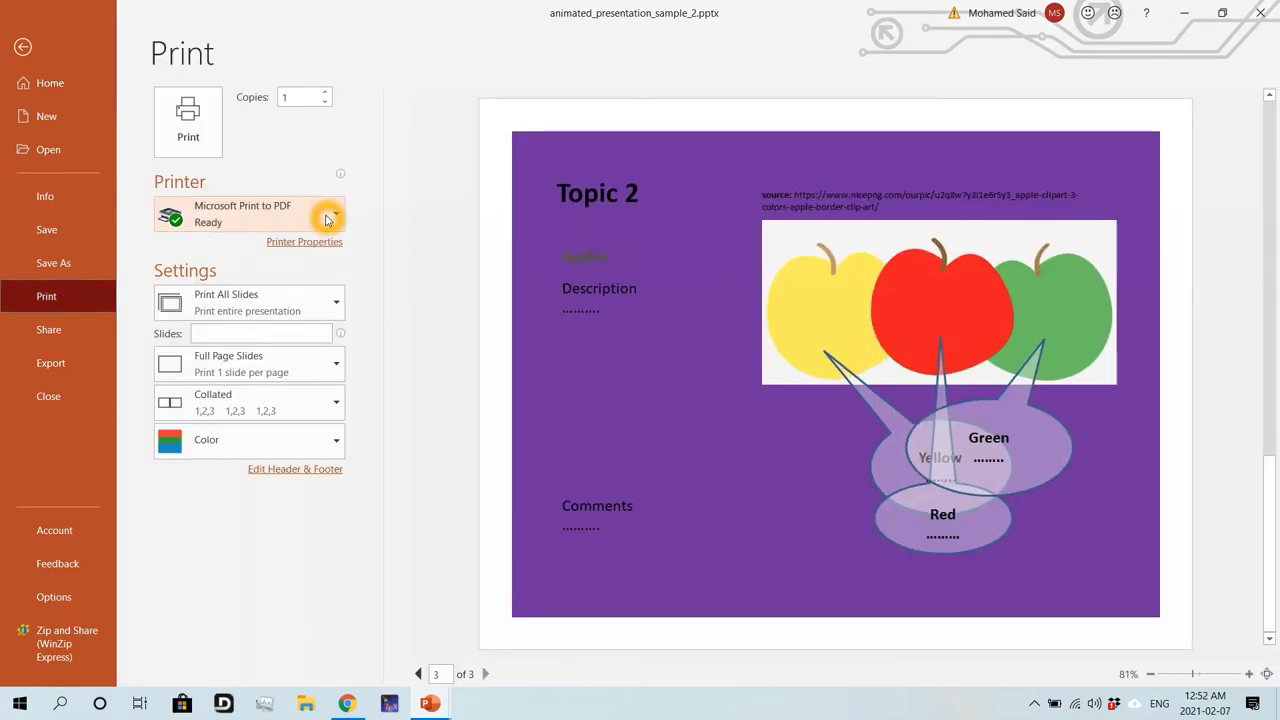
{"action": "left_click", "coordinate": [328, 213]}
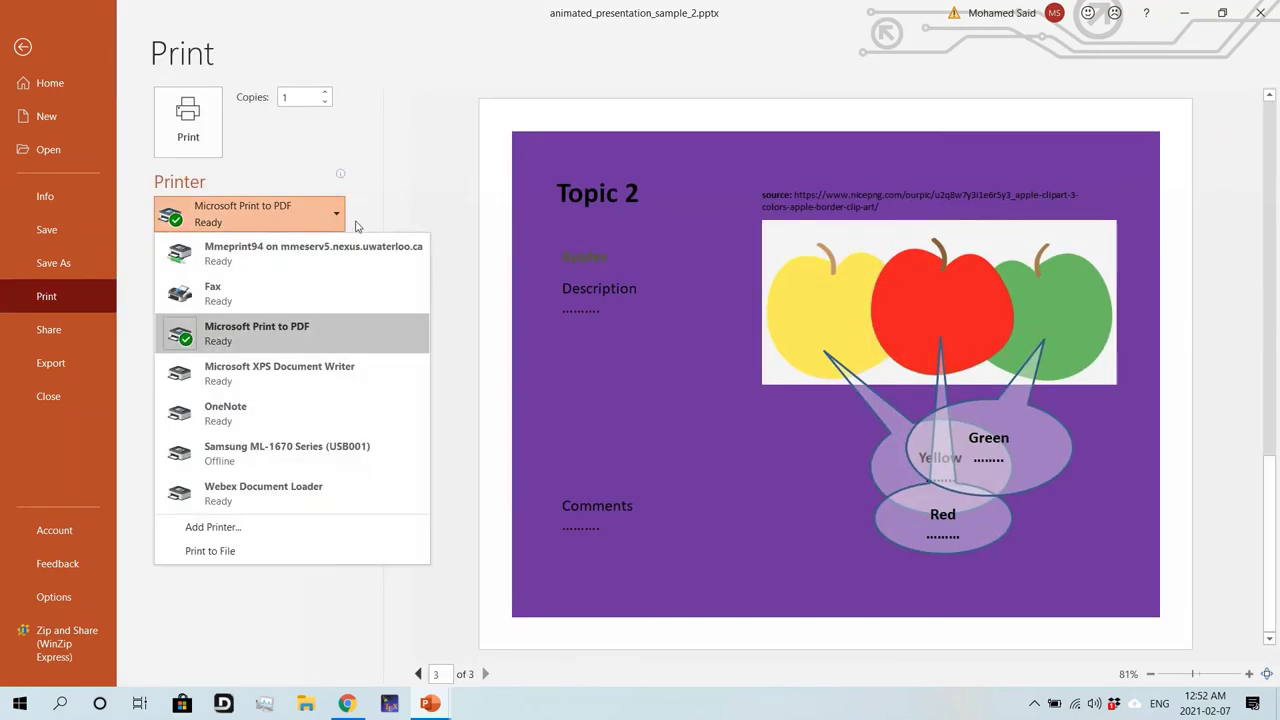
{"action": "left_click", "coordinate": [358, 285]}
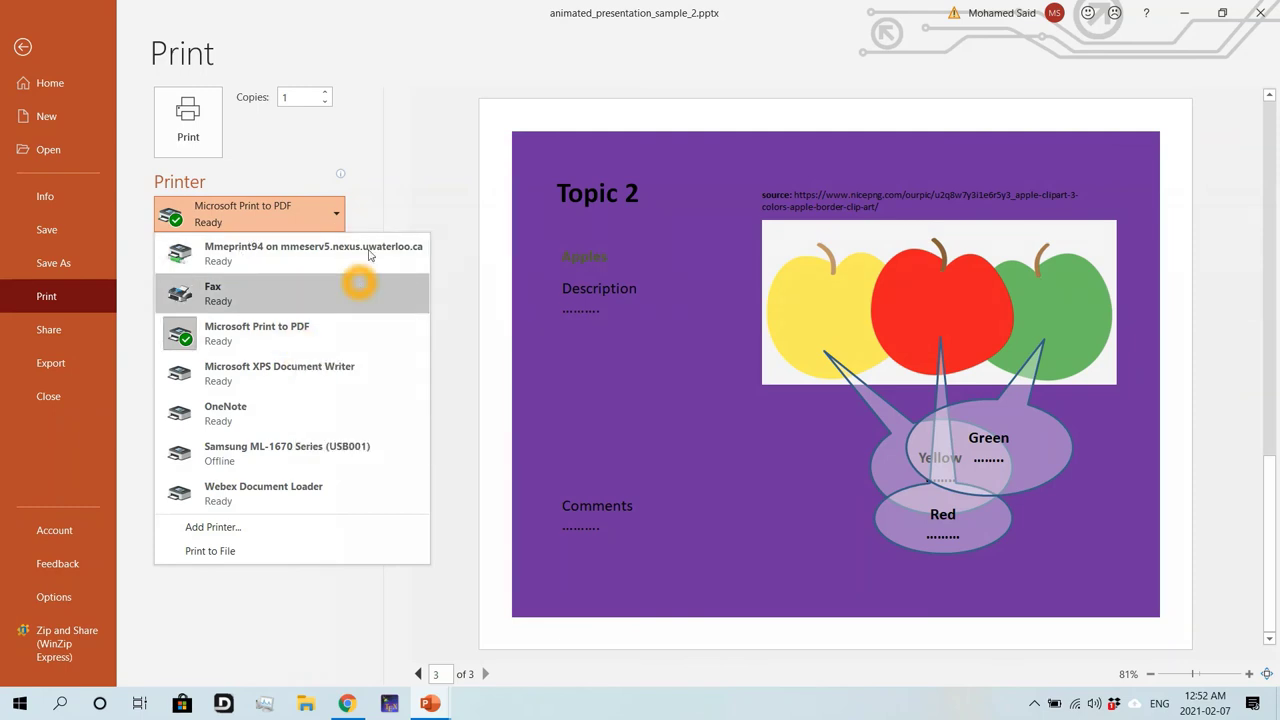
{"action": "left_click", "coordinate": [396, 200]}
{"action": "left_click", "coordinate": [368, 281]}
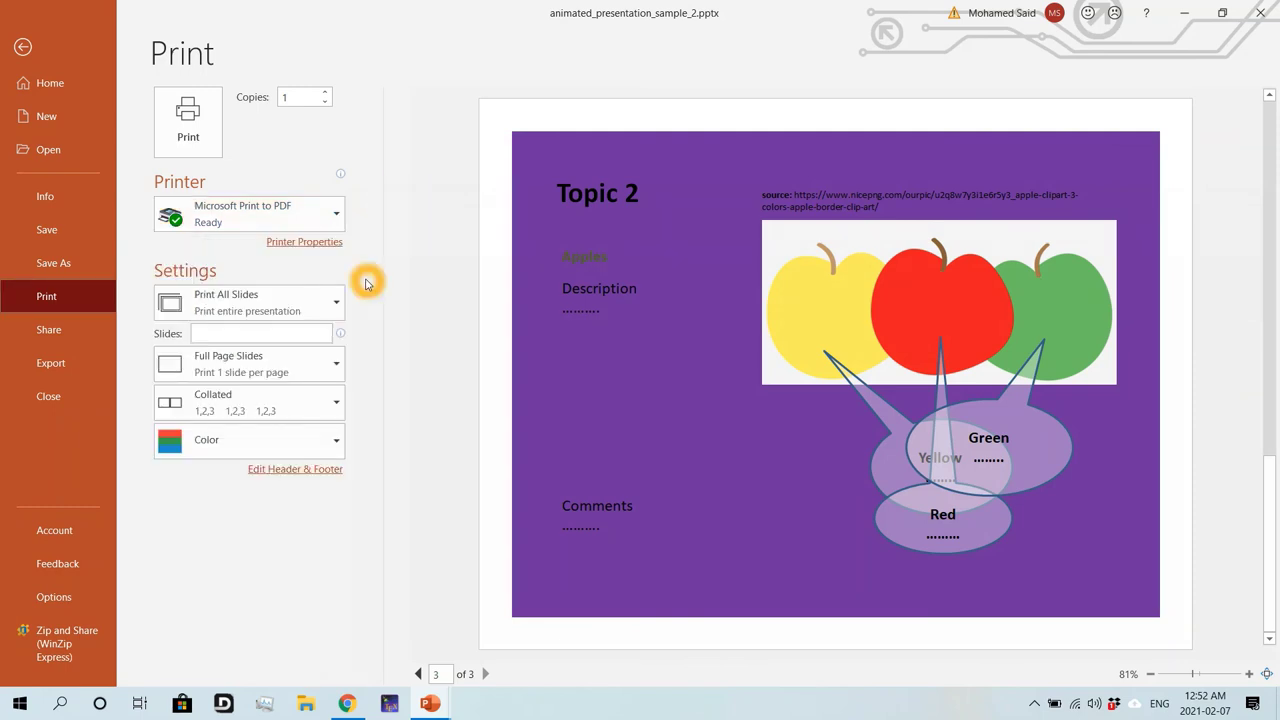
{"action": "left_click", "coordinate": [324, 250]}
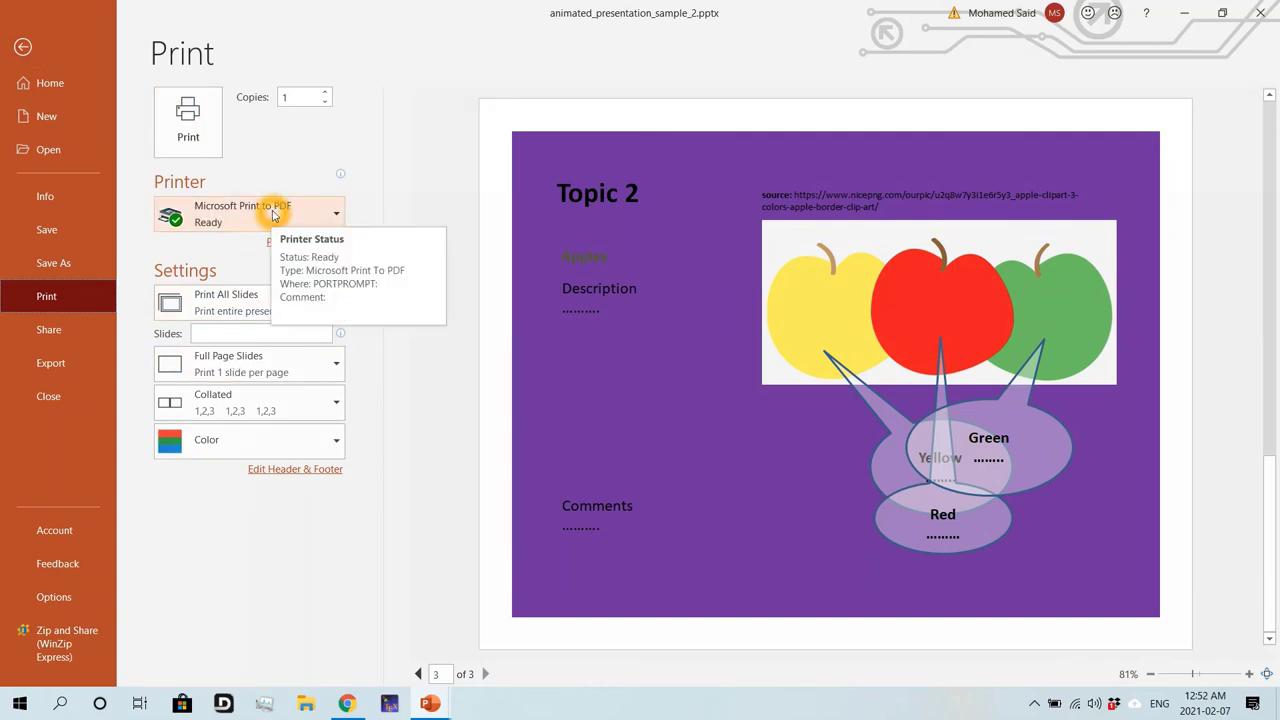
{"action": "left_click", "coordinate": [24, 48]}
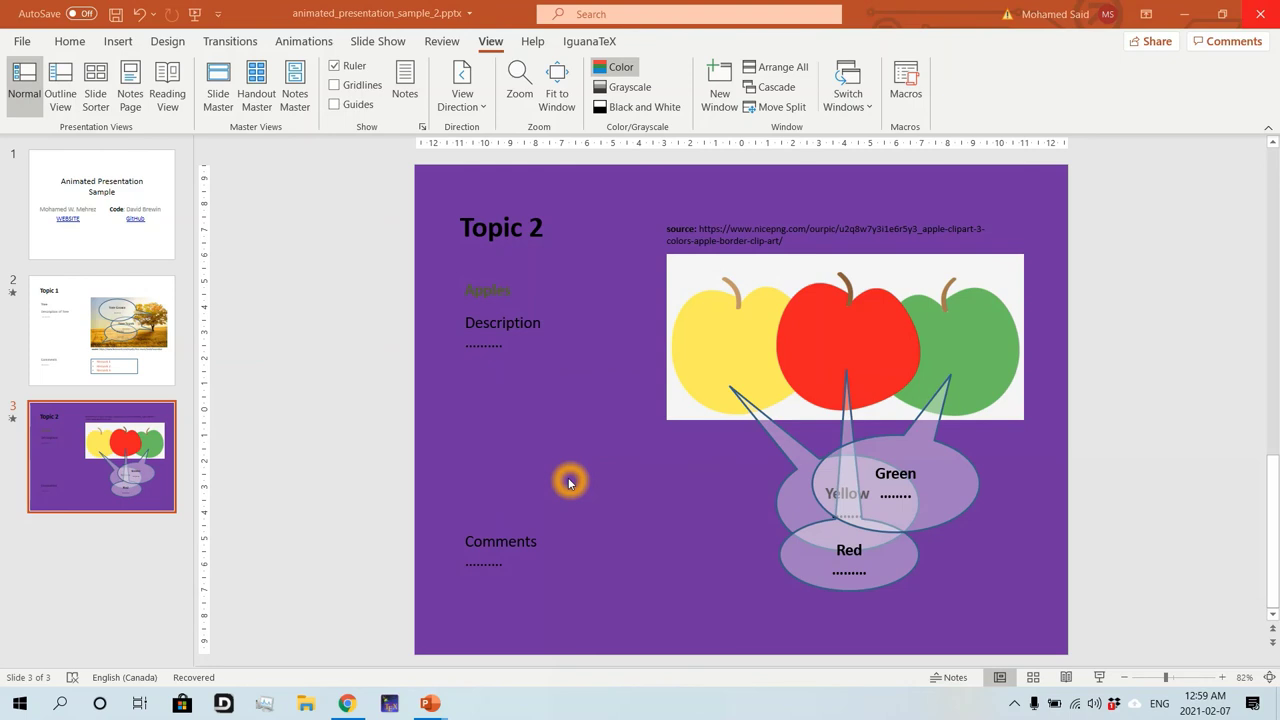
Set the slide size to Widescreen (16:9) through Design > Slide Size
{"action": "left_click", "coordinate": [163, 43]}
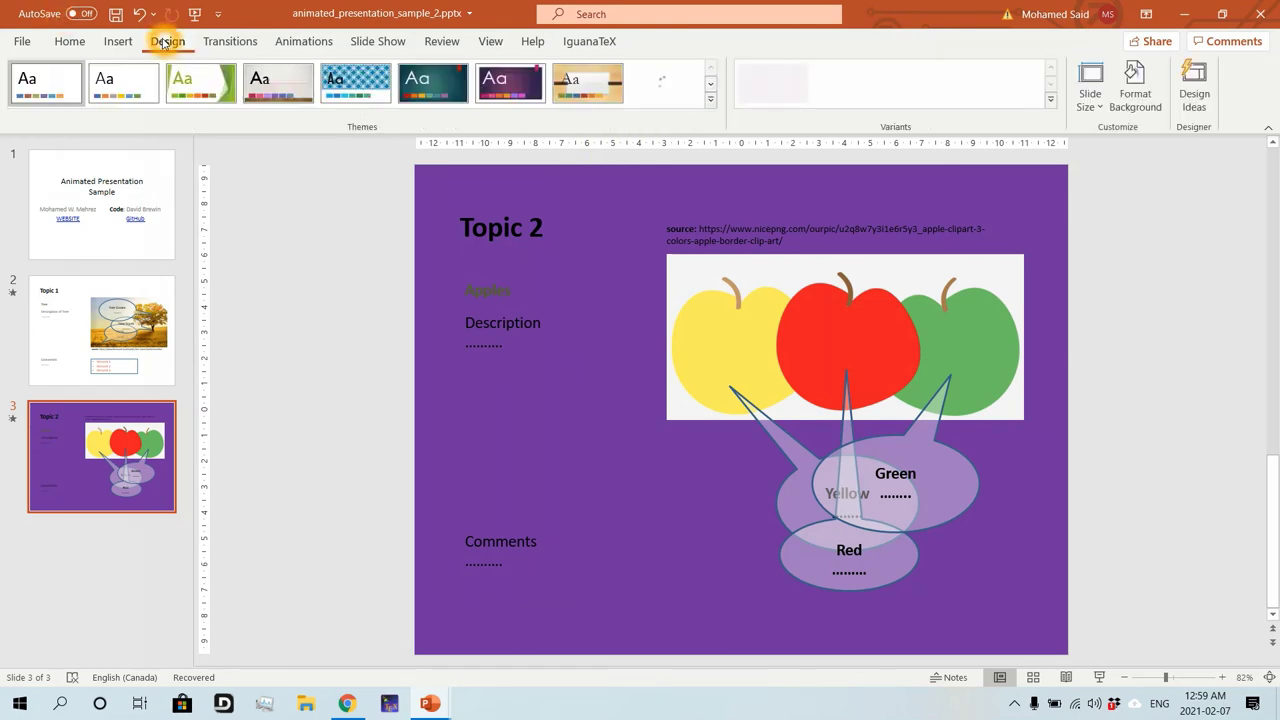
{"action": "left_click", "coordinate": [1101, 106]}
{"action": "left_click", "coordinate": [1126, 178]}
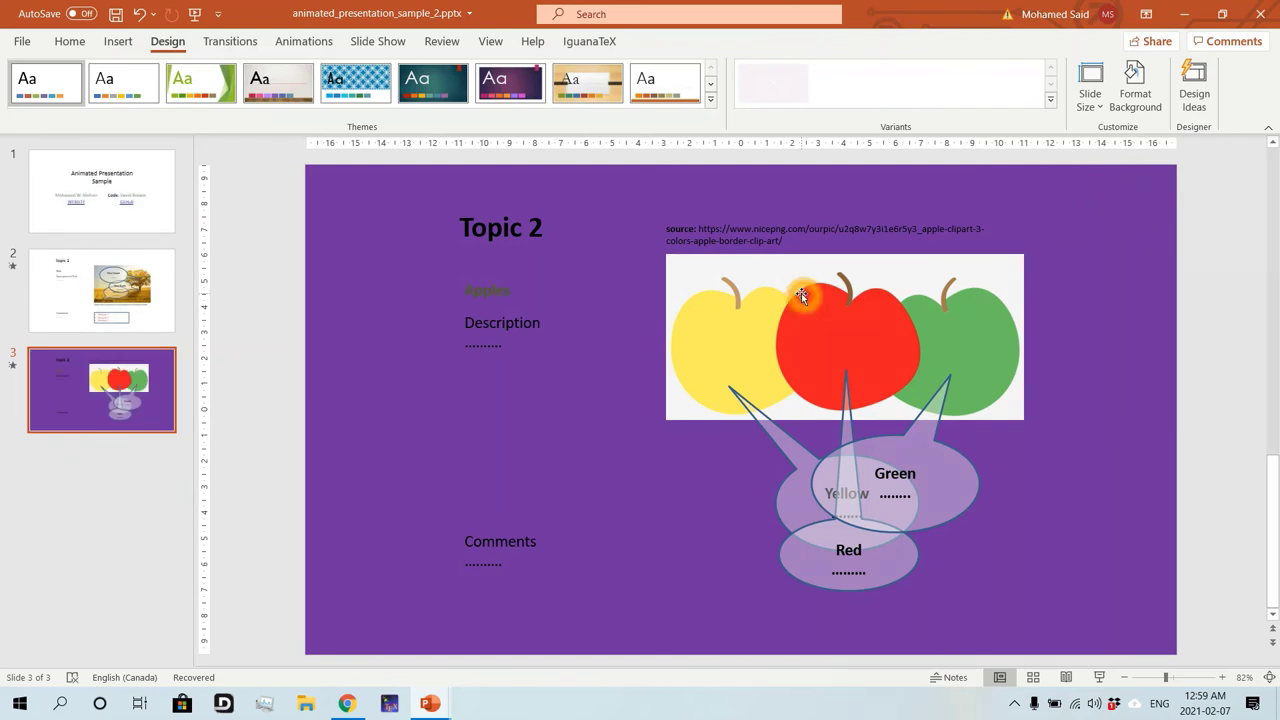
Run the PrintToPDF macro on the widescreen deck with BR slide numbering
{"action": "left_click", "coordinate": [491, 41]}
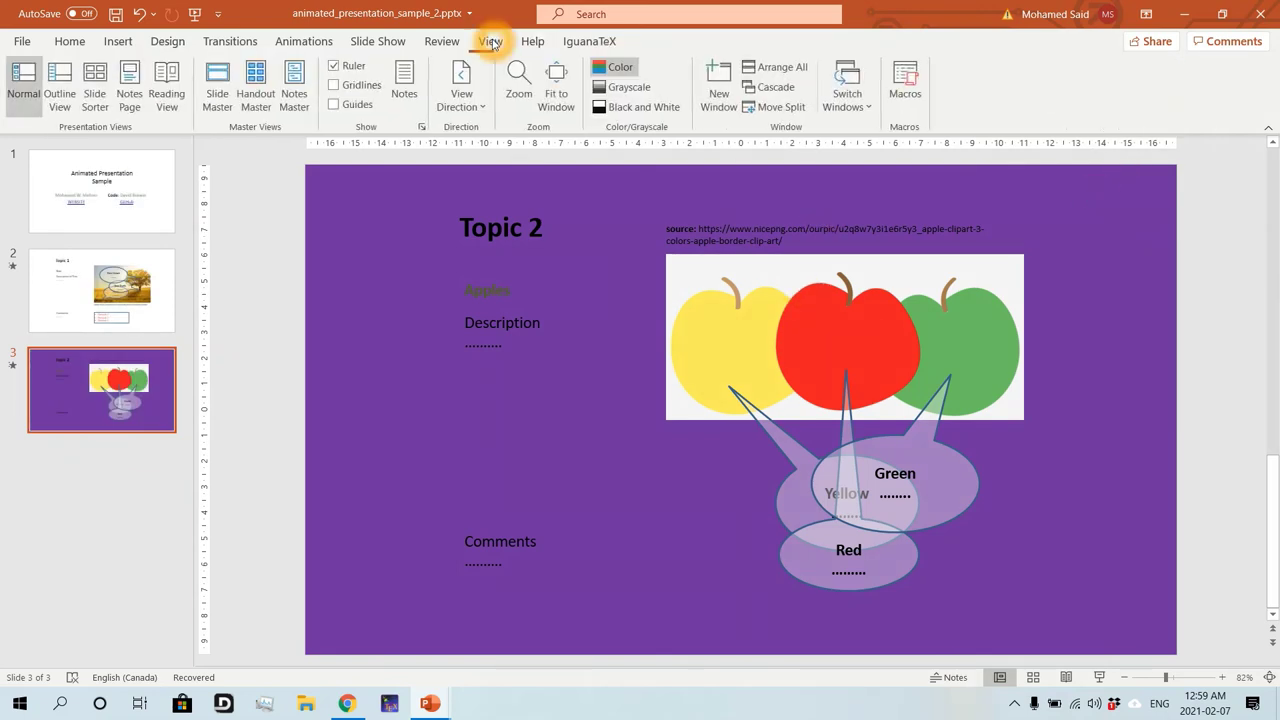
{"action": "left_click", "coordinate": [906, 85]}
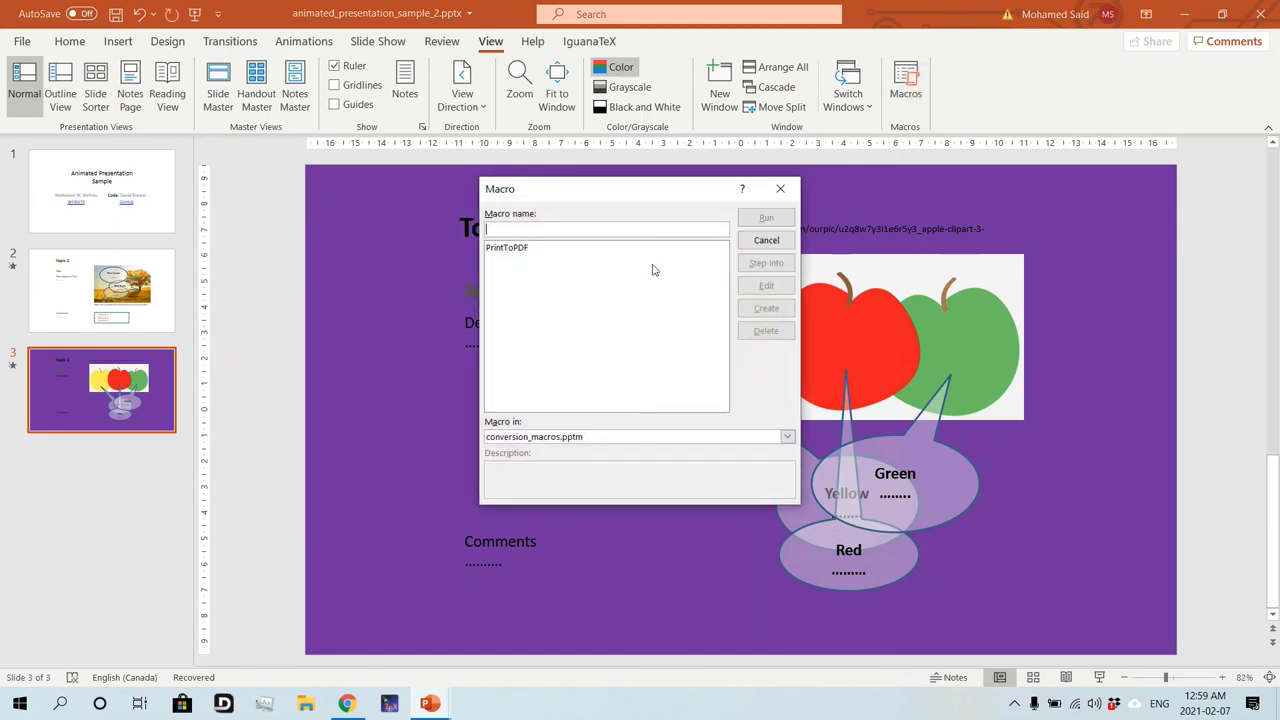
{"action": "left_click", "coordinate": [546, 251]}
{"action": "left_click", "coordinate": [765, 220]}
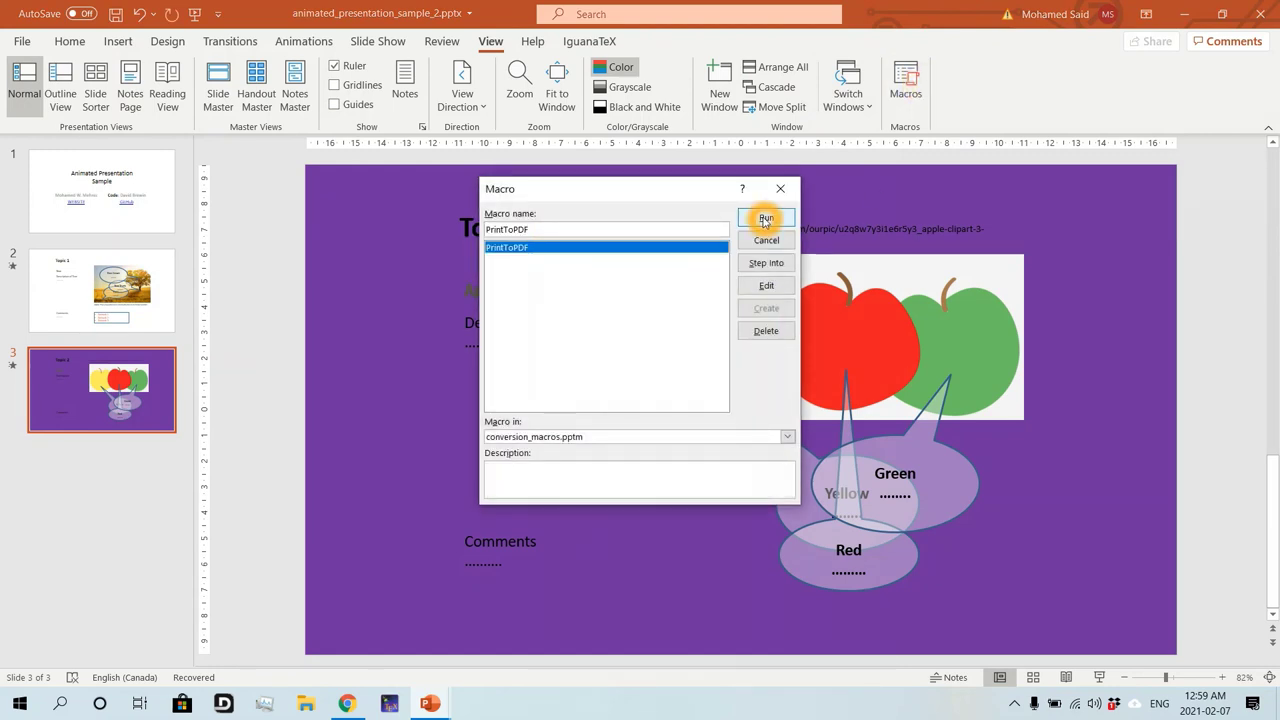
{"action": "left_click", "coordinate": [493, 300]}
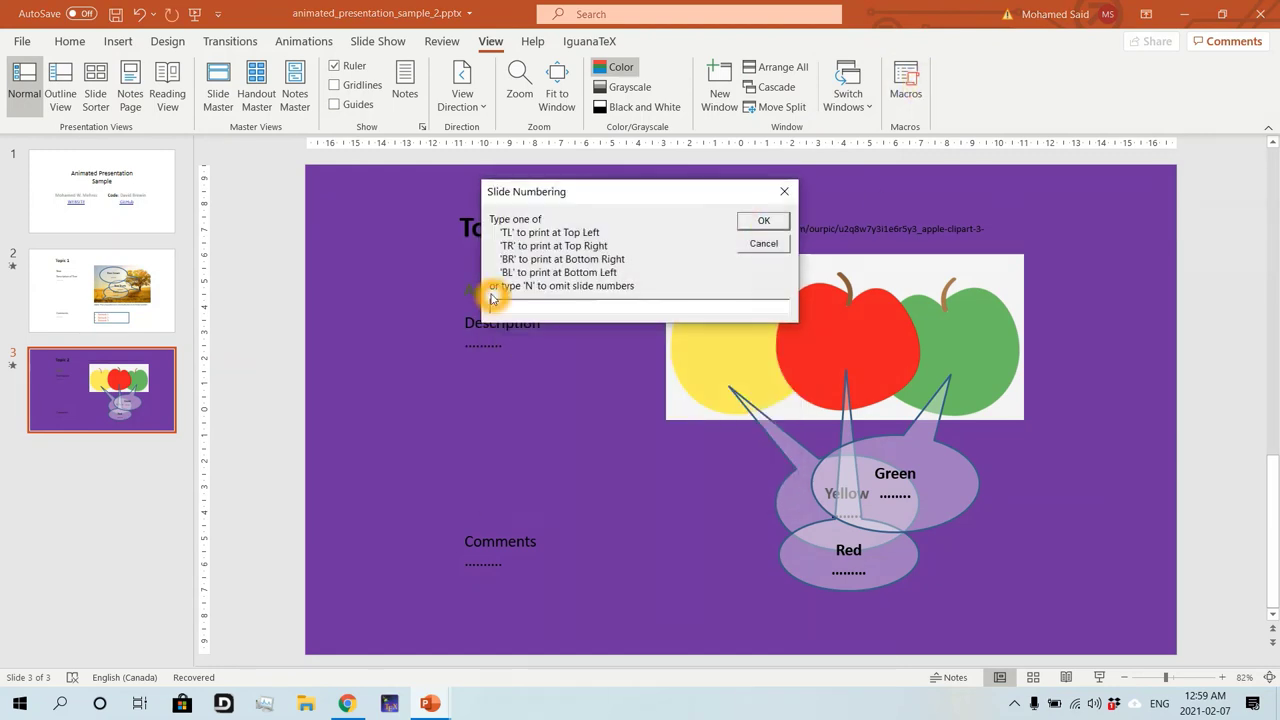
{"action": "left_click", "coordinate": [526, 301]}
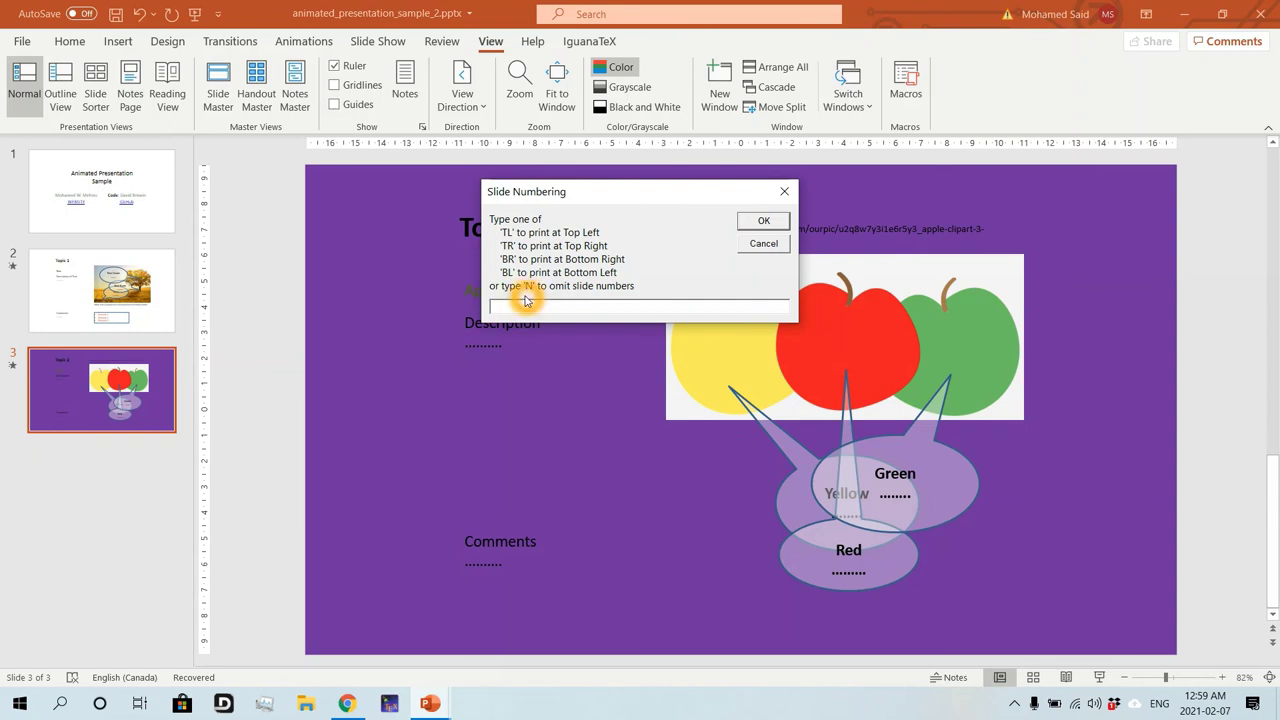
{"action": "type", "text": "BR"}
{"action": "left_click", "coordinate": [763, 220]}
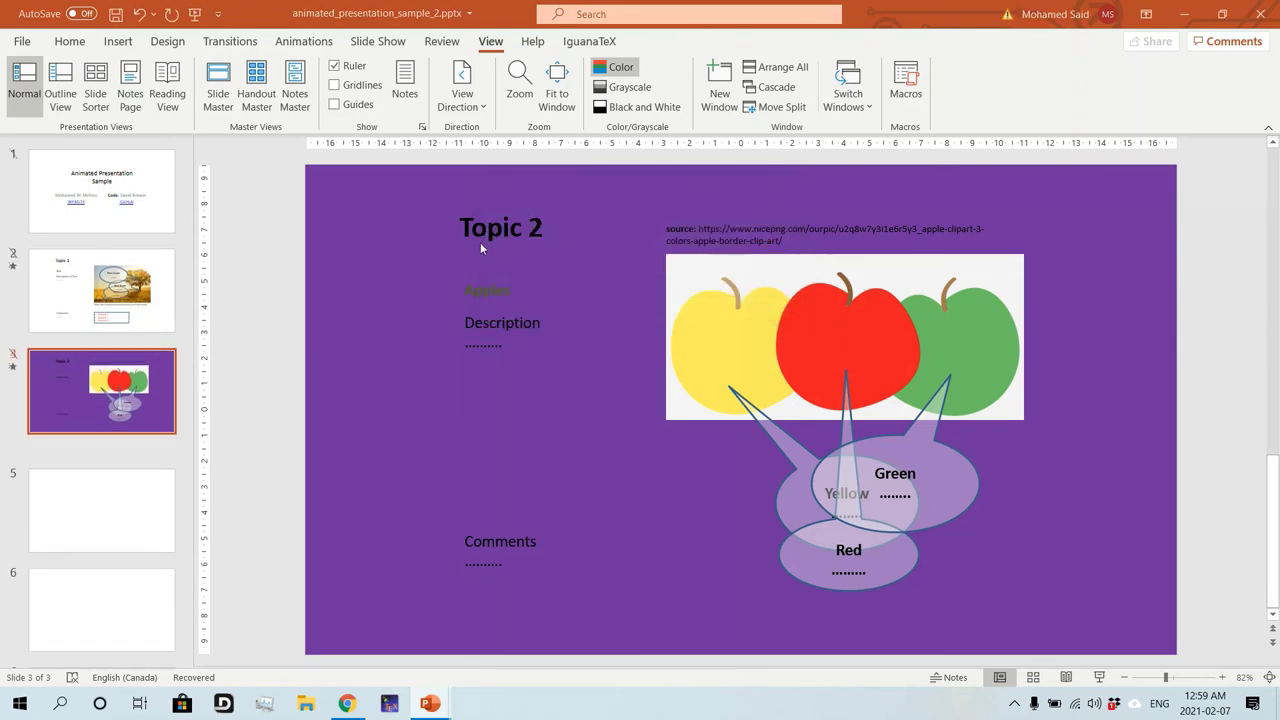
Decline the restore prompt and cancel saving a PDF
{"action": "left_click", "coordinate": [803, 410]}
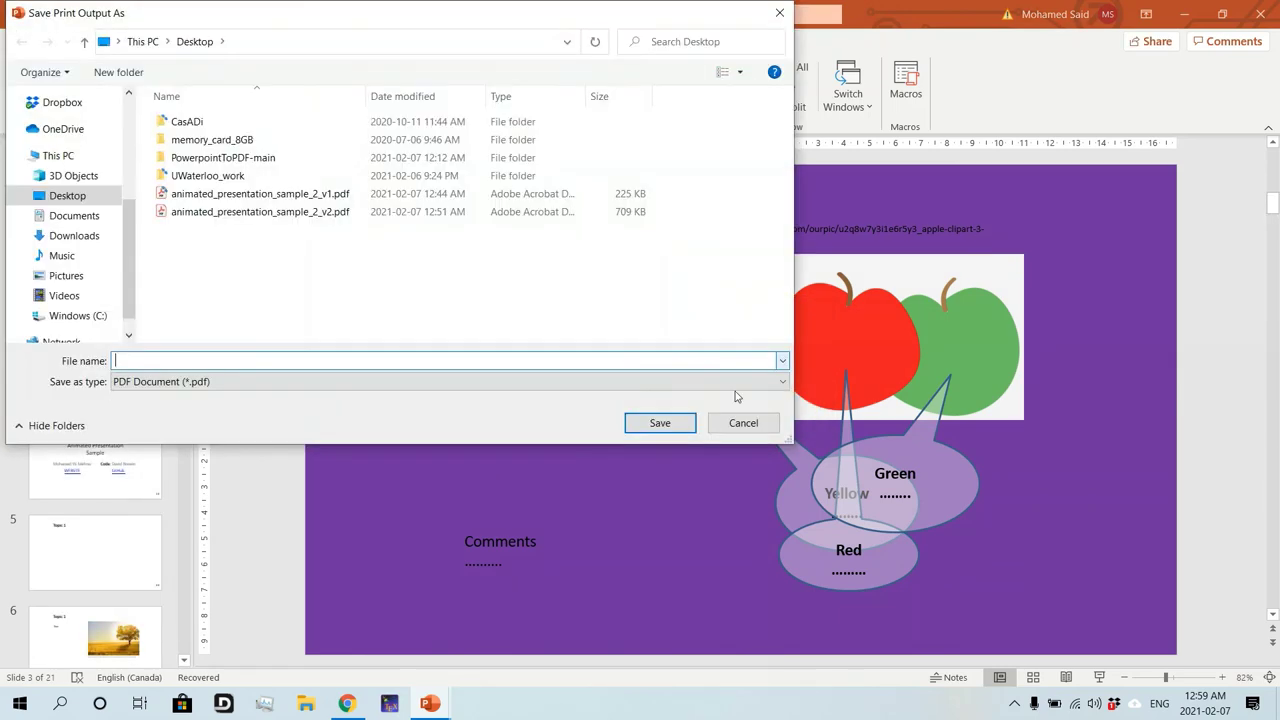
{"action": "left_click", "coordinate": [740, 423]}
{"action": "left_click", "coordinate": [347, 418]}
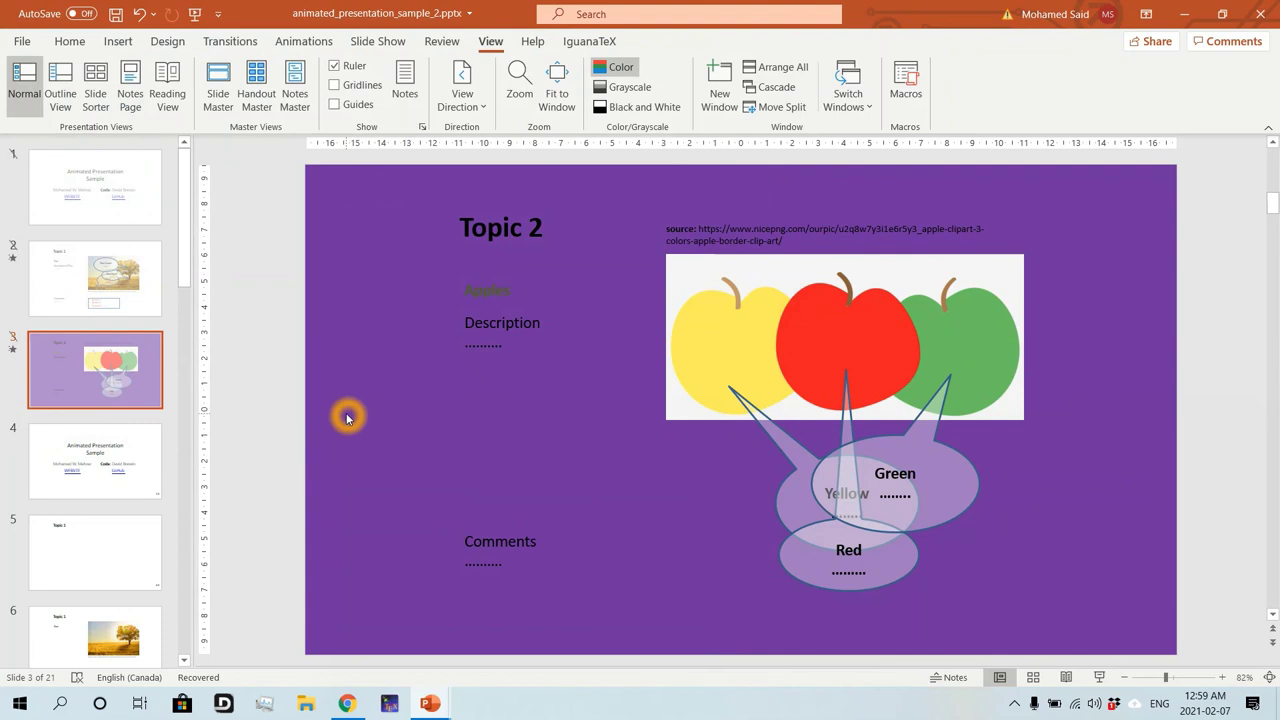
Inspect the numbered slides from slide 4 onward, then undo back to three slides
{"action": "left_click", "coordinate": [130, 482]}
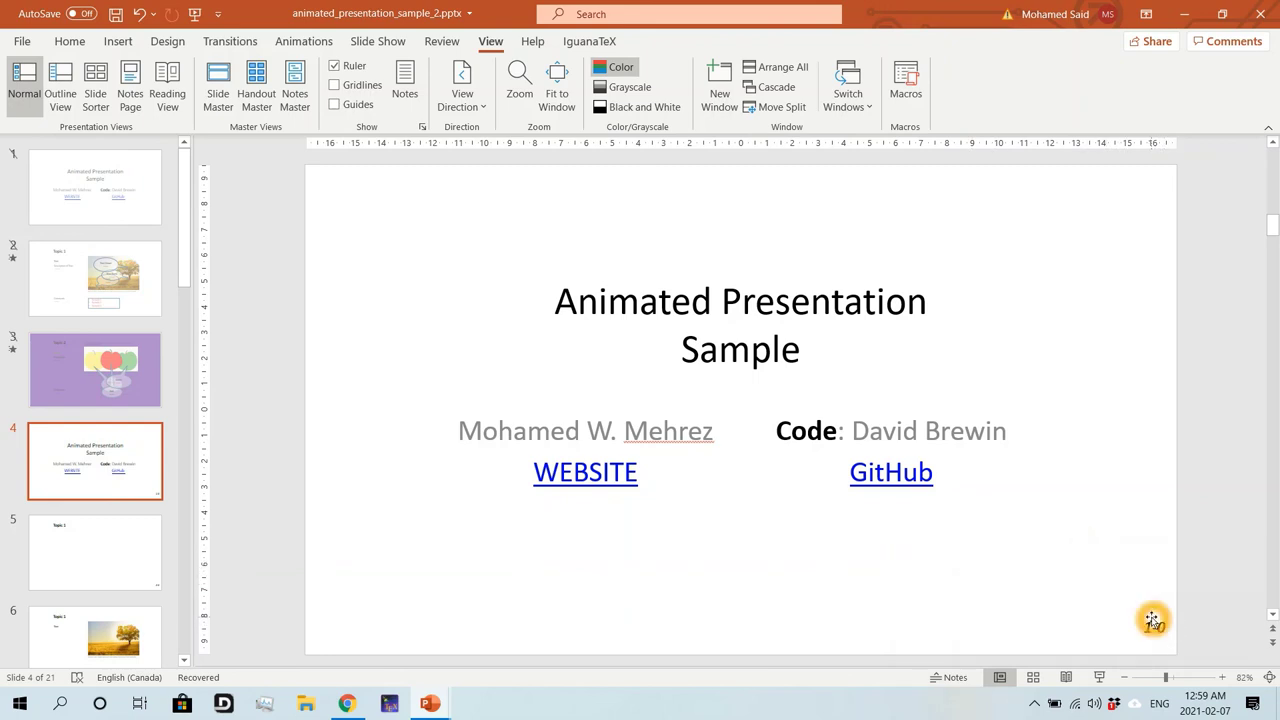
{"action": "scroll", "coordinate": [1011, 593], "scroll_direction": "down", "scroll_amount": 1}
{"action": "scroll", "coordinate": [1011, 593], "scroll_direction": "down", "scroll_amount": 5}
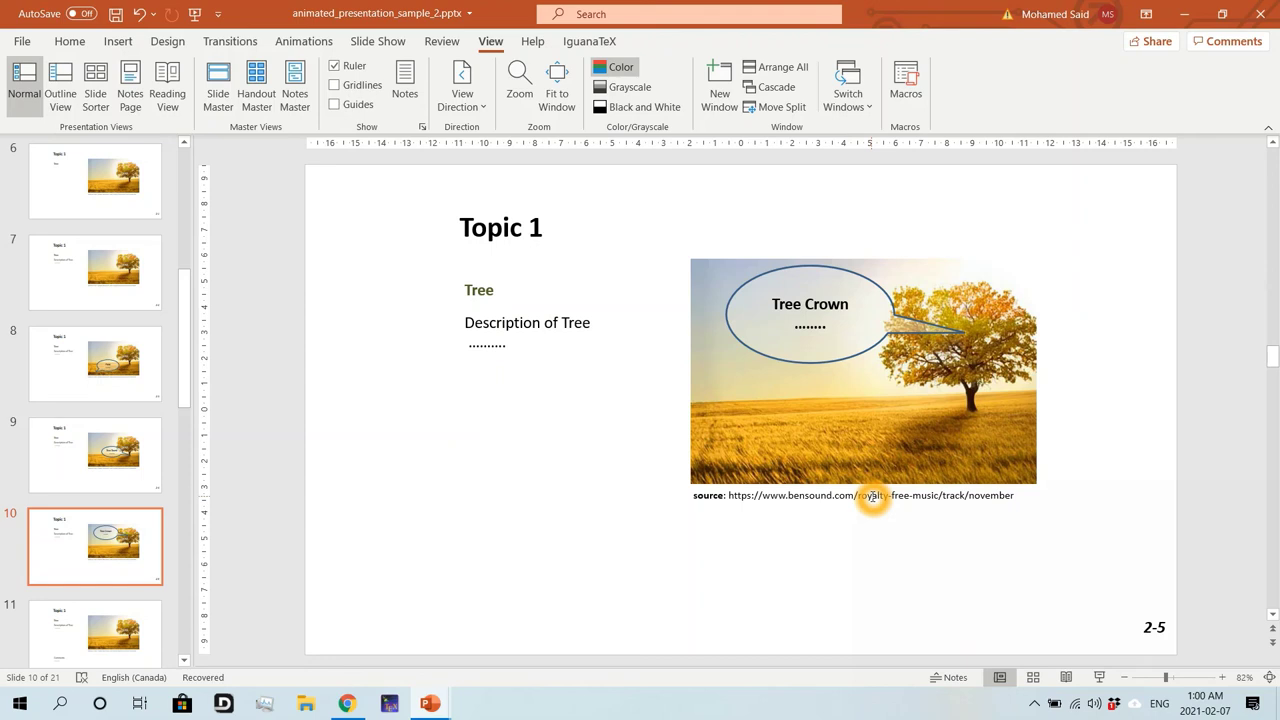
{"action": "scroll", "coordinate": [872, 500], "scroll_direction": "up", "scroll_amount": 6}
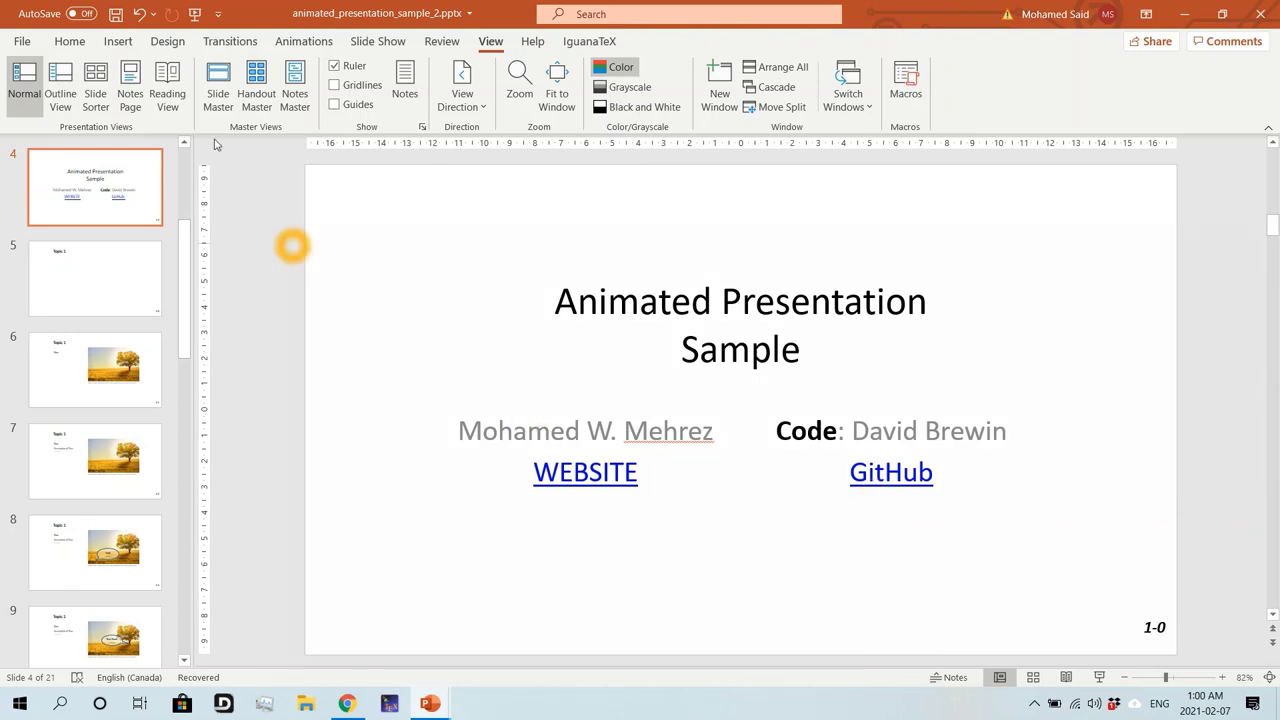
{"action": "left_click", "coordinate": [141, 14]}
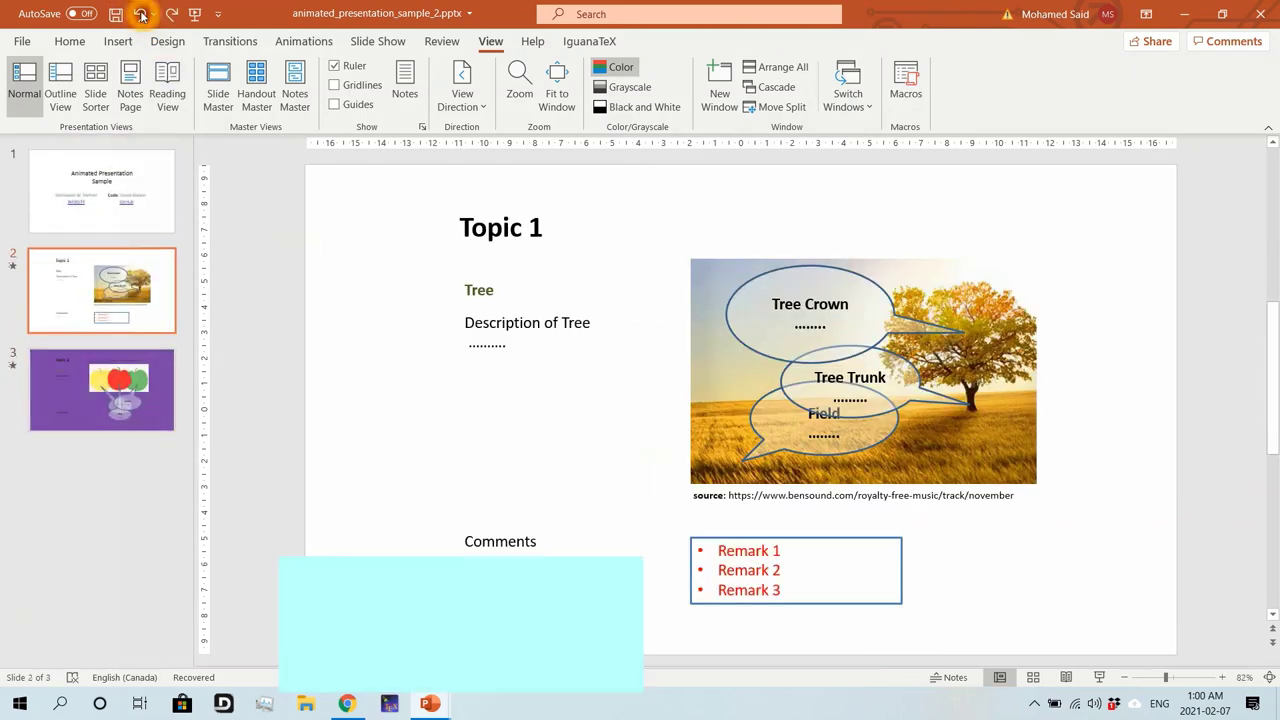